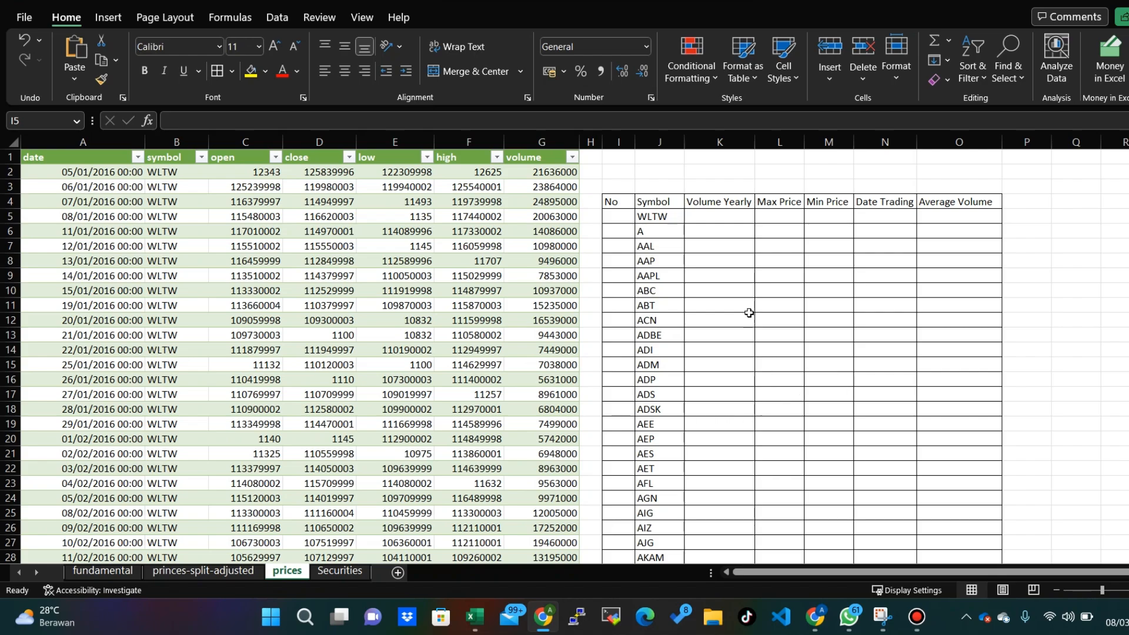
pyautogui.click(722, 248)
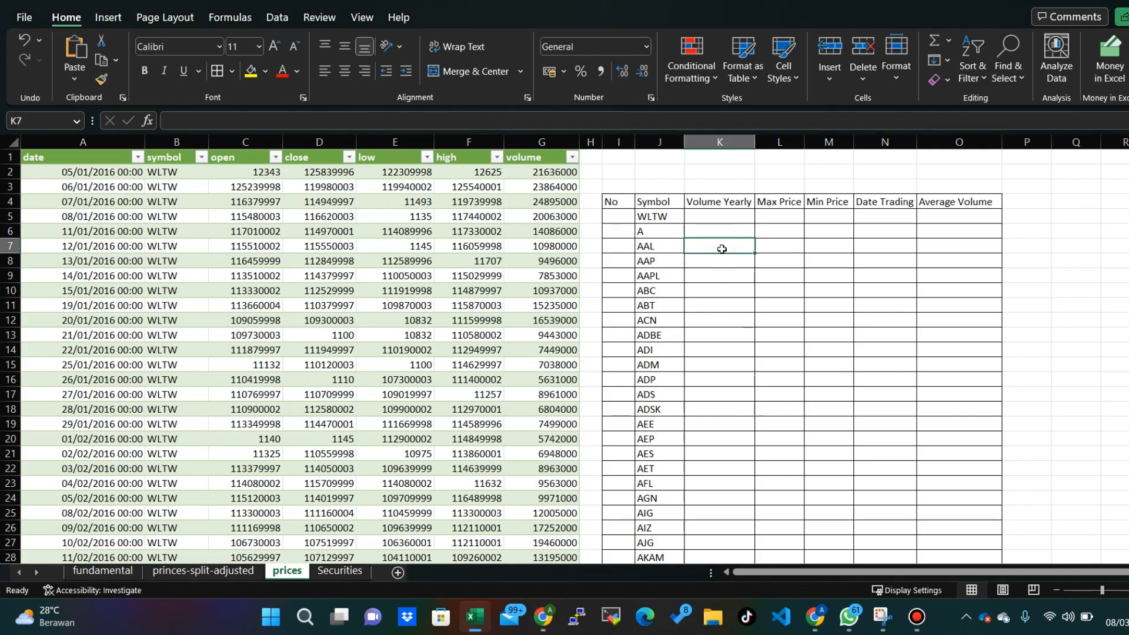
pyautogui.press('Up')
pyautogui.press('Up')
pyautogui.press('Left')
pyautogui.press('Left')
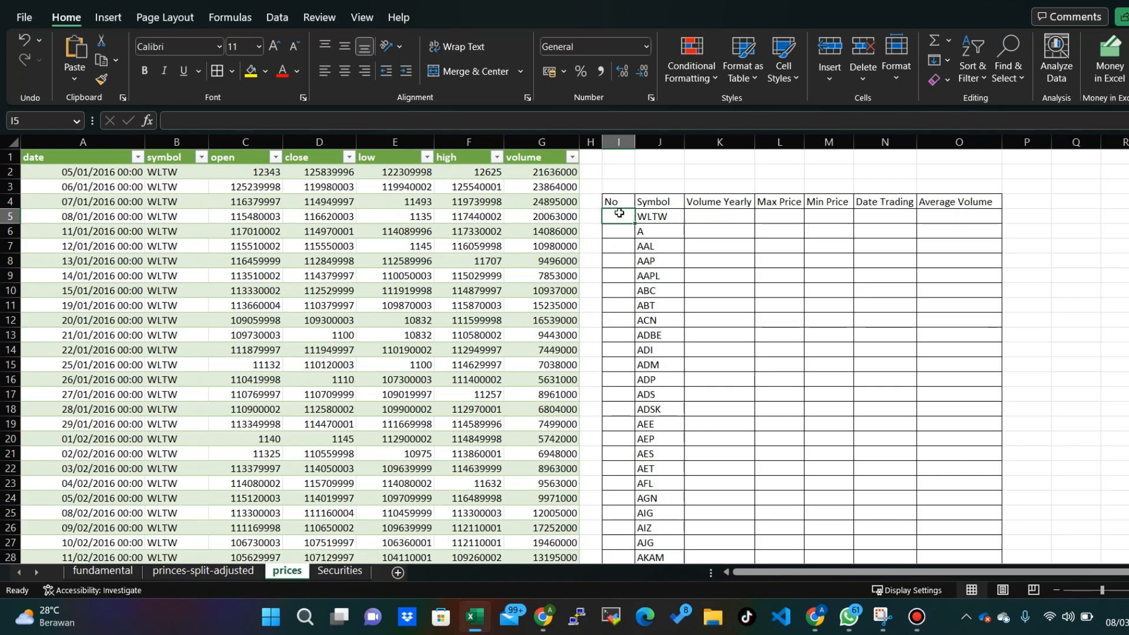
pyautogui.press('Right')
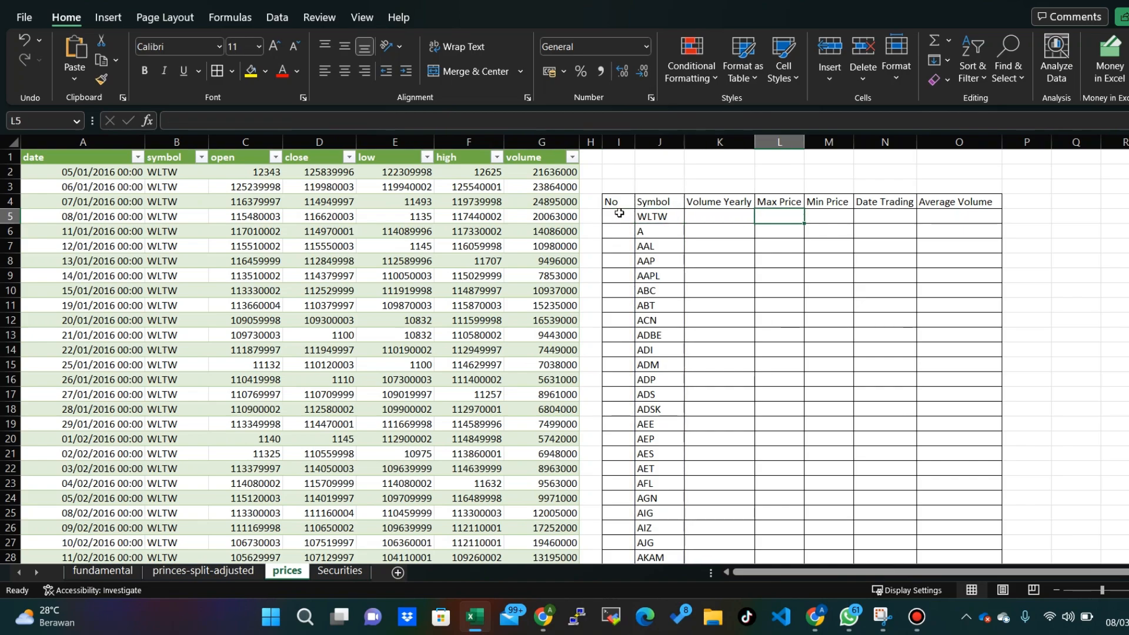
pyautogui.press('Right')
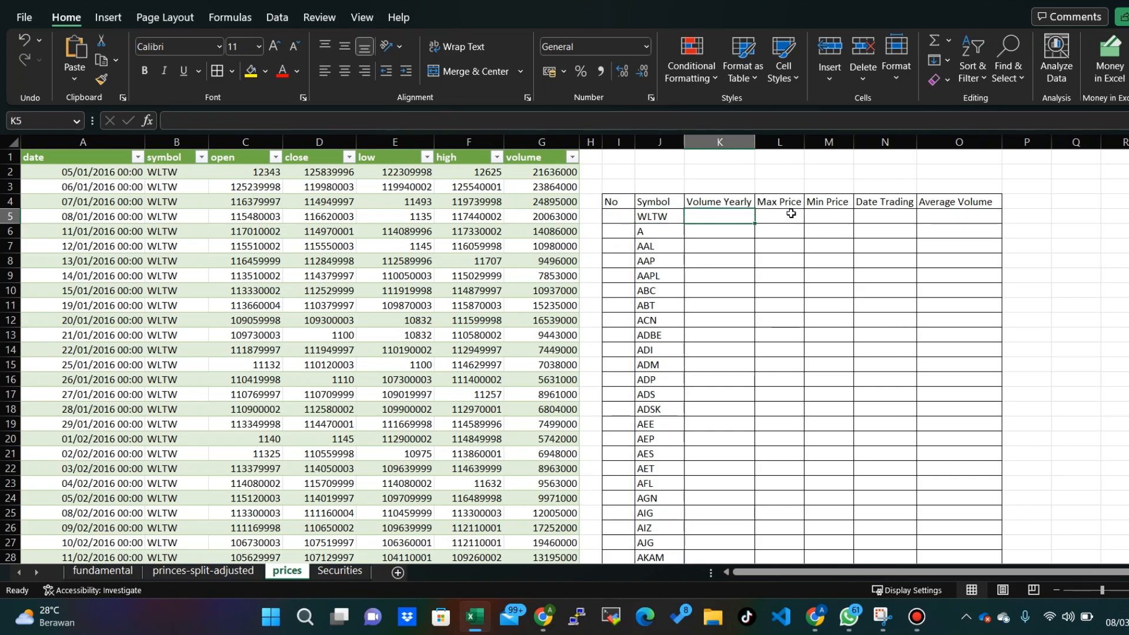
pyautogui.press('Right')
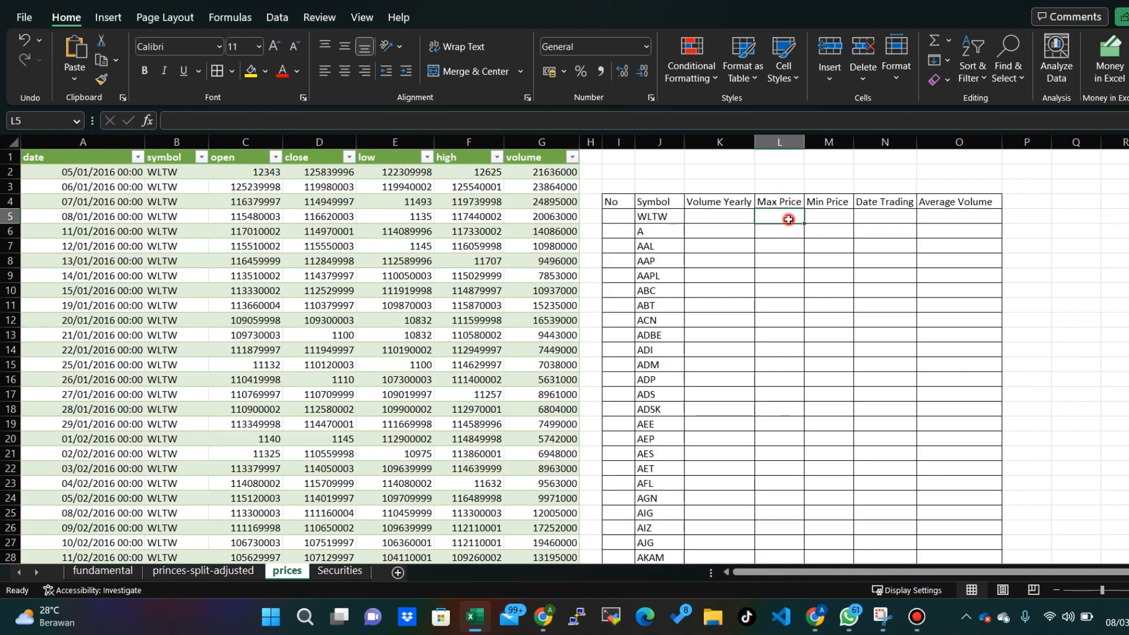
pyautogui.click(815, 218)
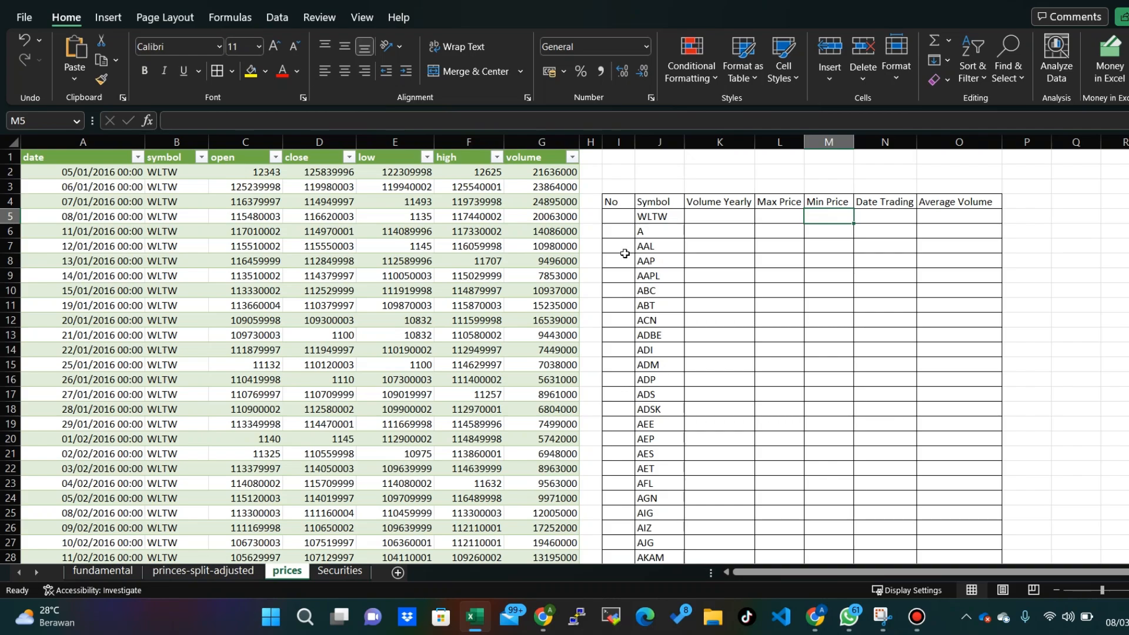
pyautogui.click(739, 221)
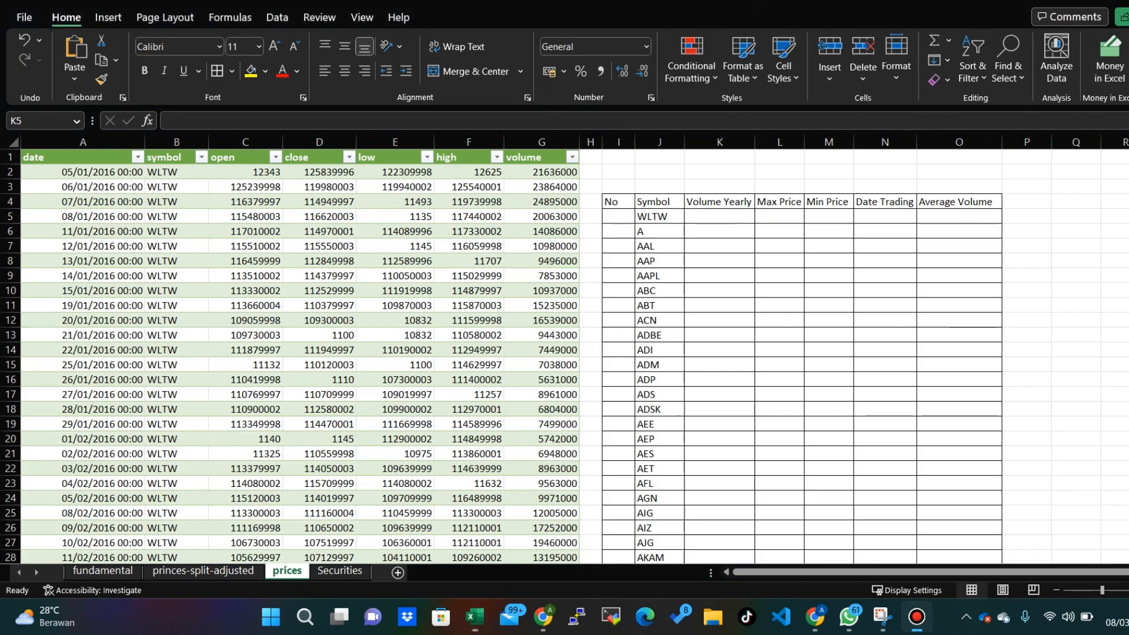
# - Number the first rows of the No column by entering 1 and 2 and extending the series to 18 in I5:I22
pyautogui.click(619, 219)
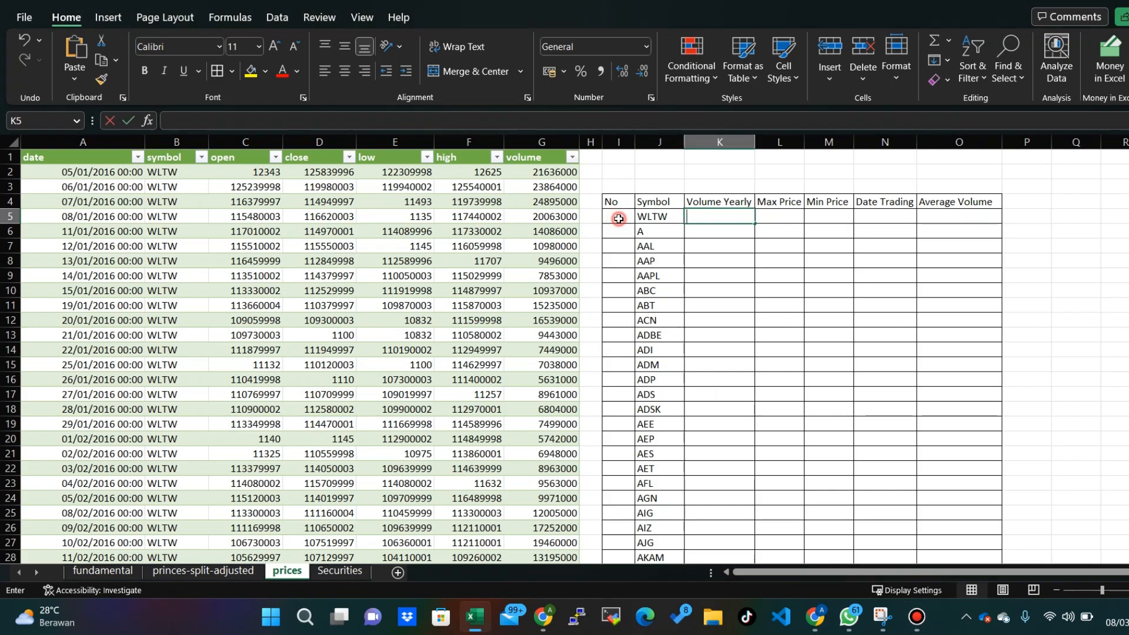
pyautogui.click(619, 219)
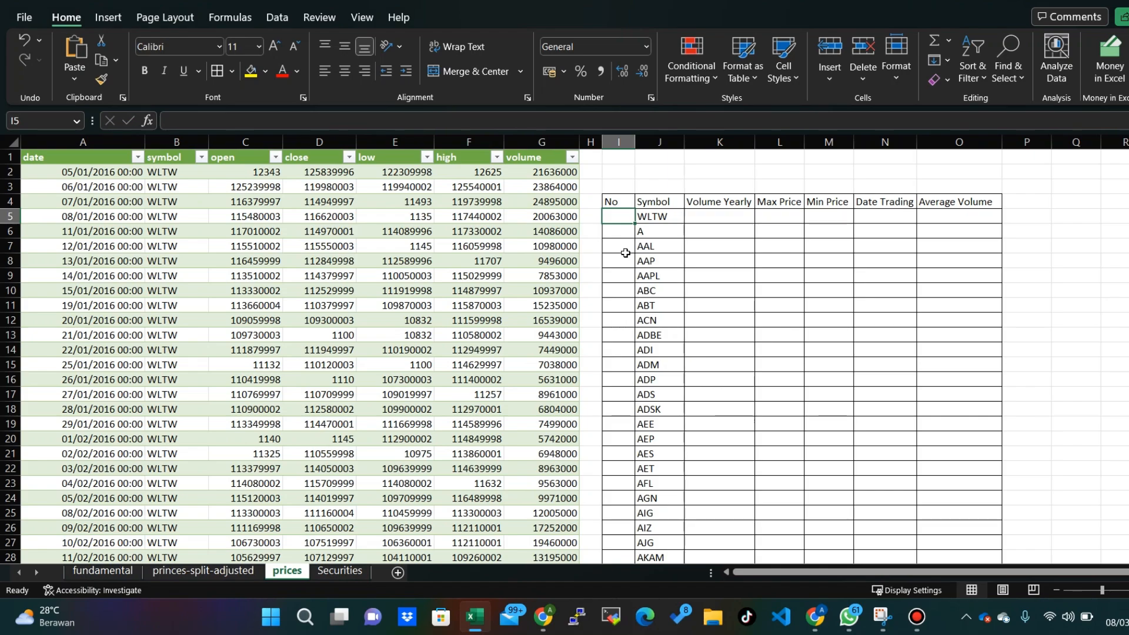
pyautogui.write('=')
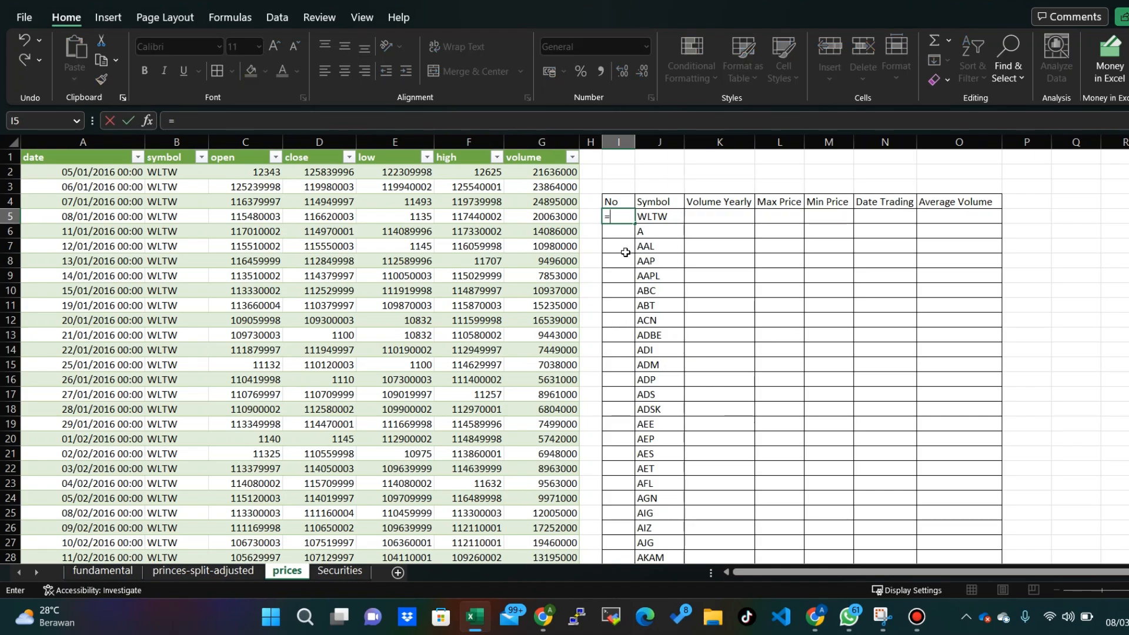
pyautogui.press('BackSpace')
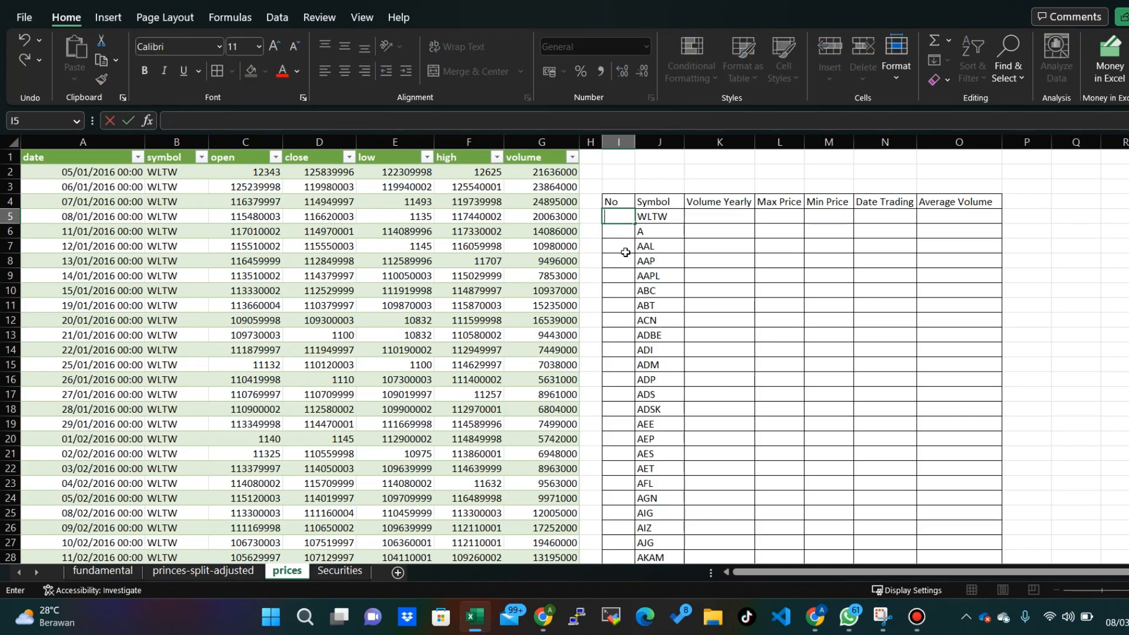
pyautogui.write('1')
pyautogui.press('Return')
pyautogui.write('2')
pyautogui.press('Return')
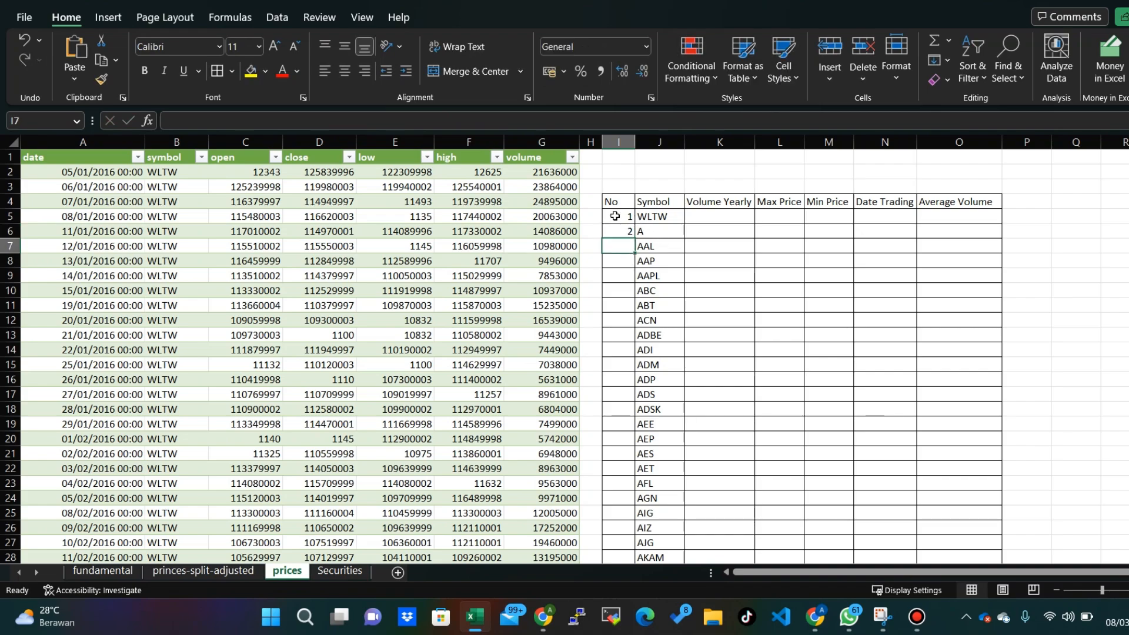
pyautogui.moveTo(615, 216); pyautogui.dragTo(639, 473)
pyautogui.click(622, 220)
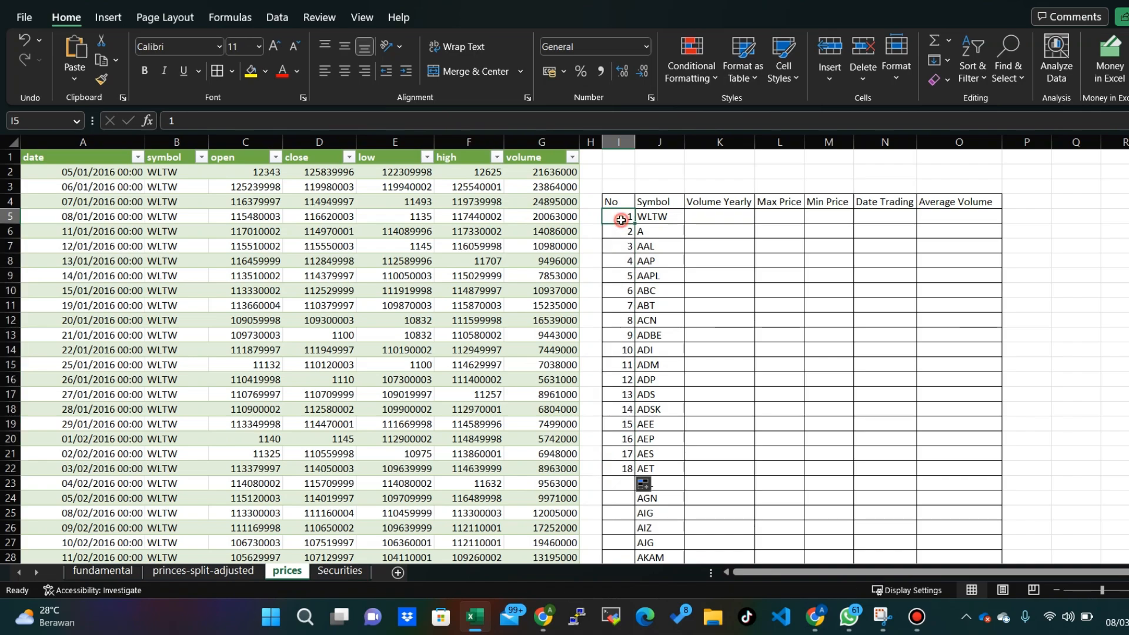
# - Check how many symbols the Symbol column lists, from J5 down to its last entry, and return to the sheet's start
pyautogui.click(626, 301)
pyautogui.click(624, 220)
pyautogui.press('Right')
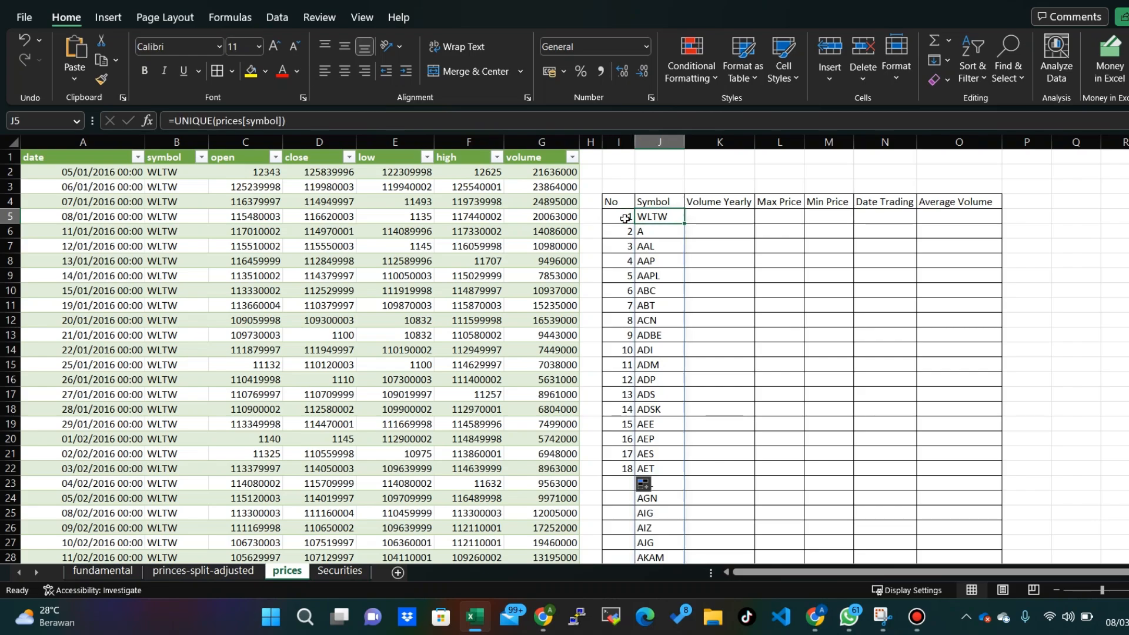
pyautogui.click(625, 219)
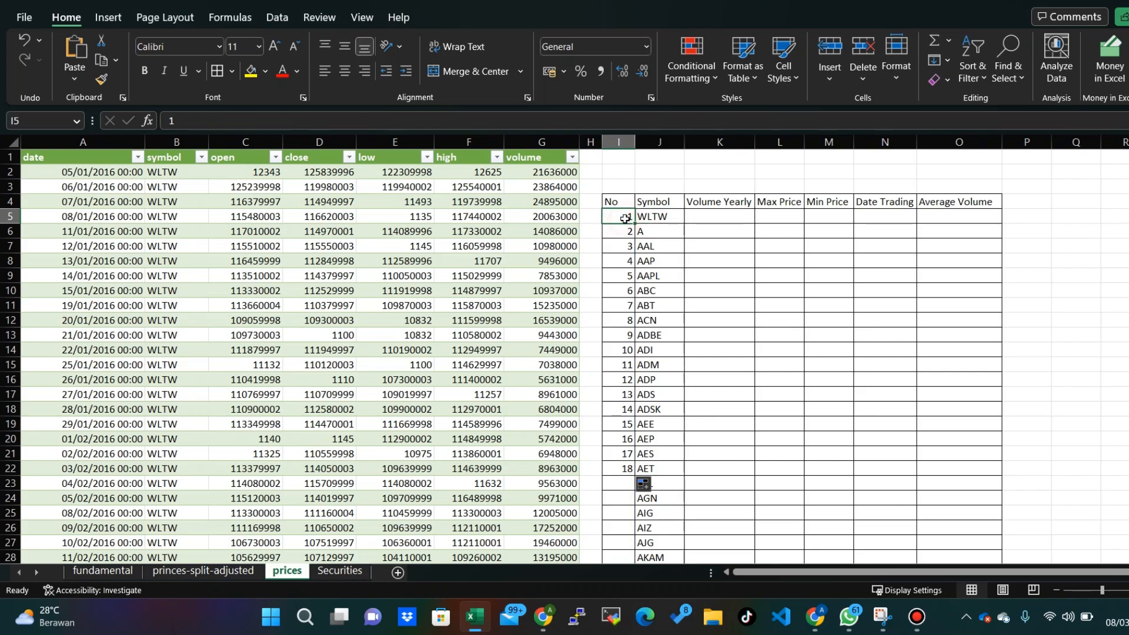
pyautogui.click(666, 217)
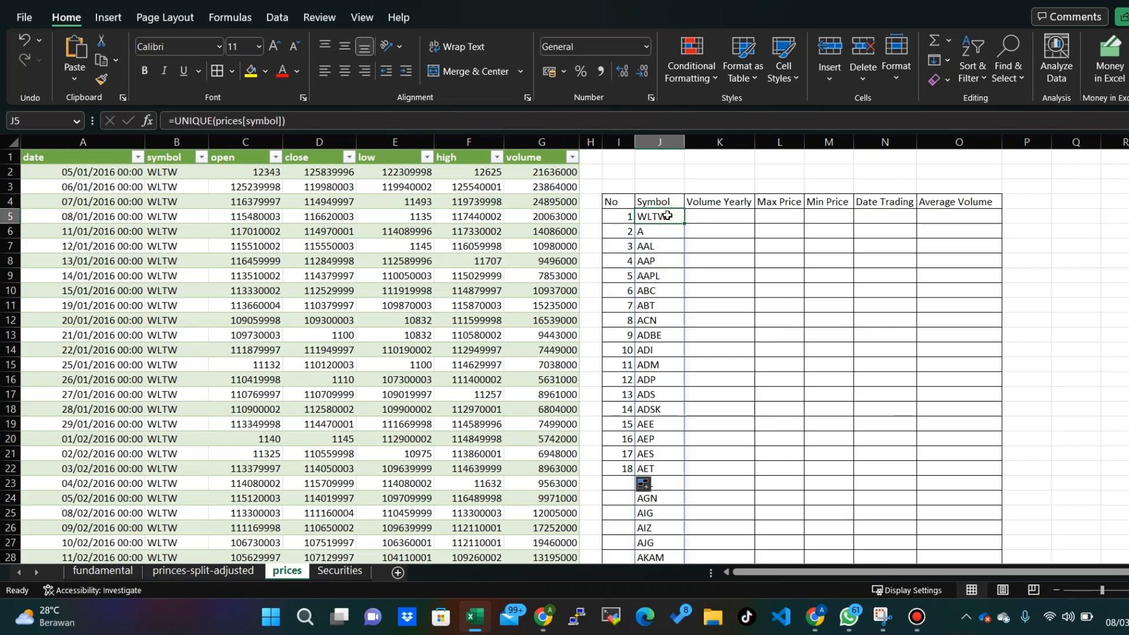
pyautogui.hotkey('ctrl', 'shift', 'Down')
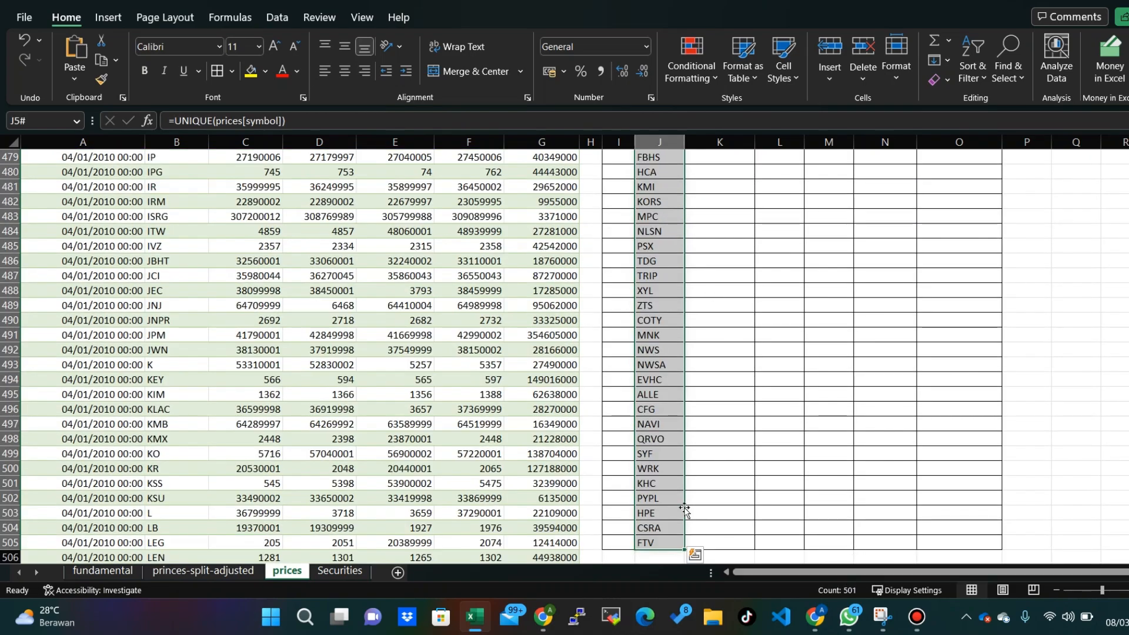
pyautogui.click(664, 505)
pyautogui.hotkey('ctrl', 'Home')
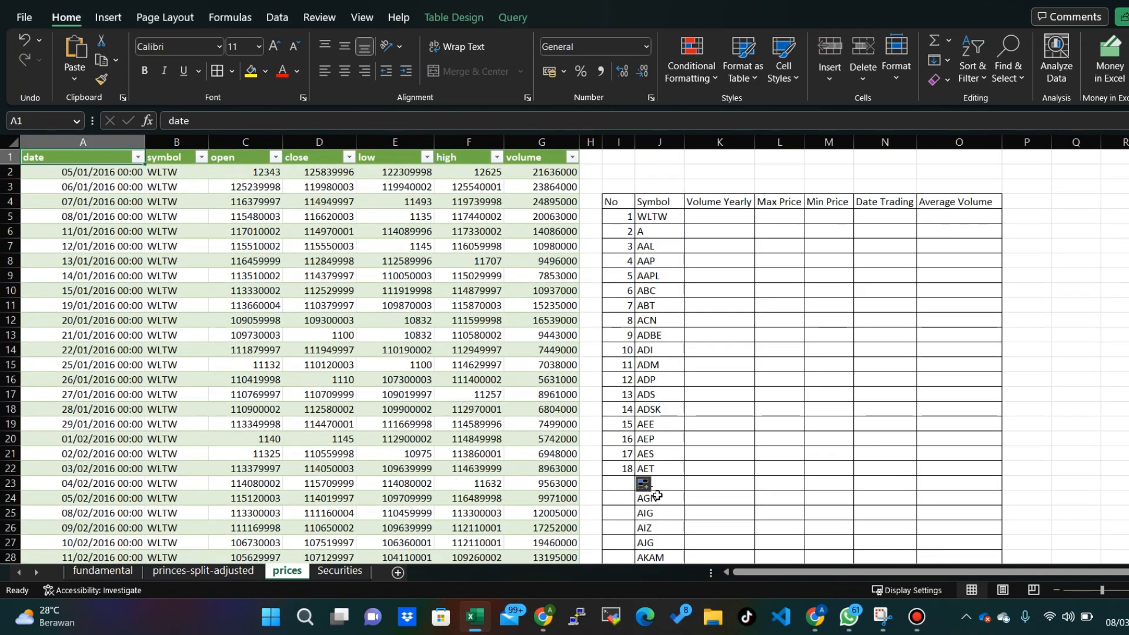
pyautogui.click(663, 229)
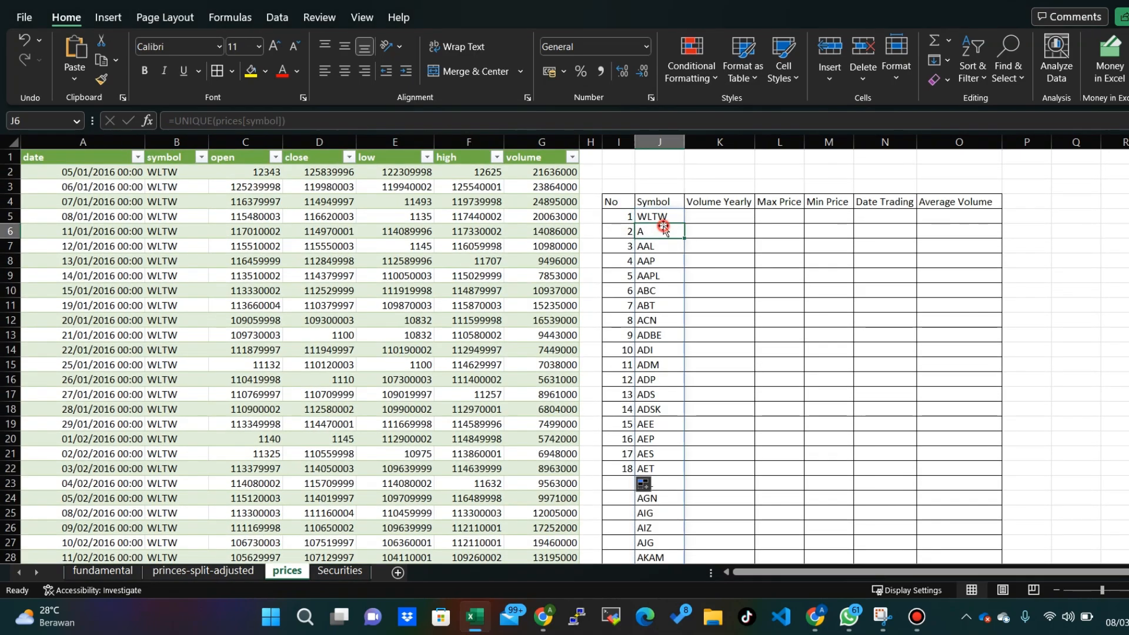
pyautogui.click(662, 216)
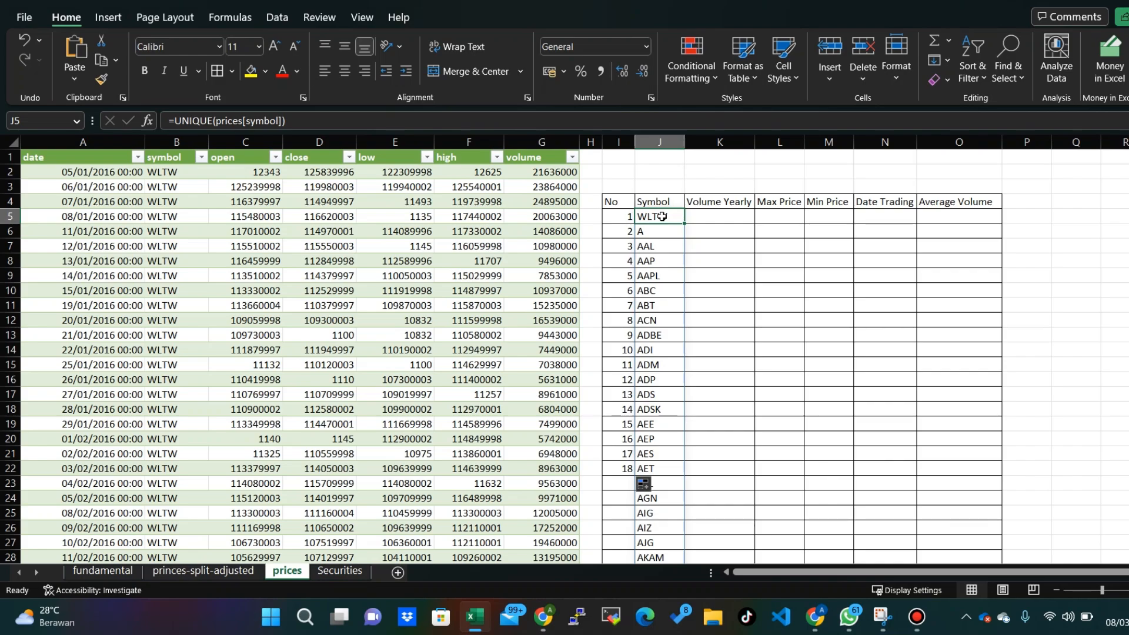
pyautogui.hotkey('shift', 'Down')
pyautogui.press('Up')
pyautogui.press('Down')
pyautogui.press('Down')
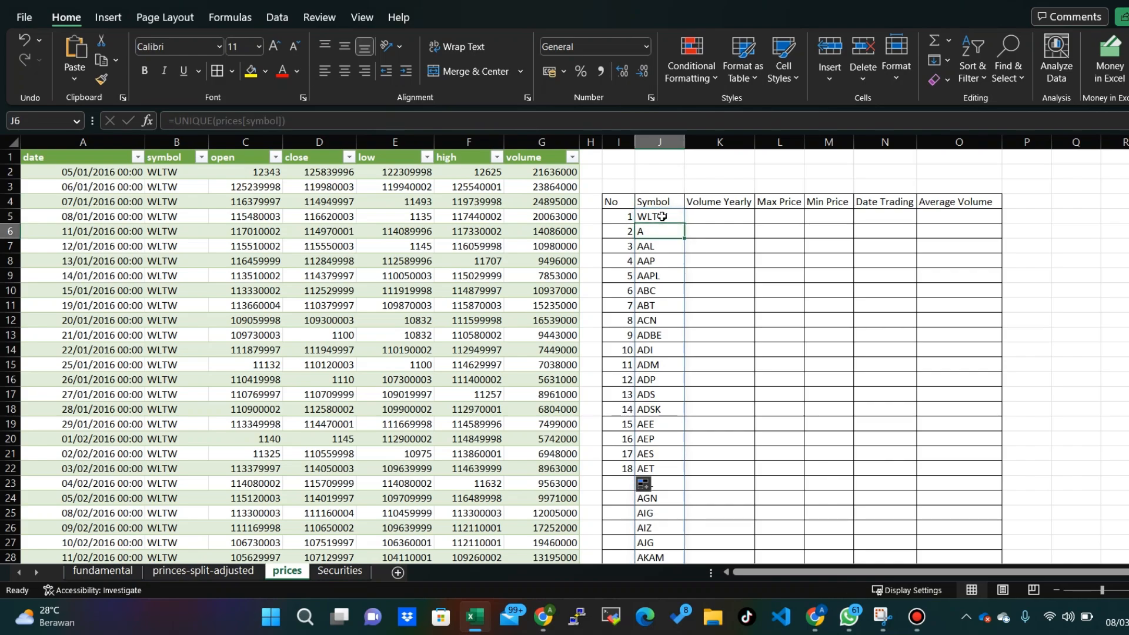
pyautogui.click(662, 216)
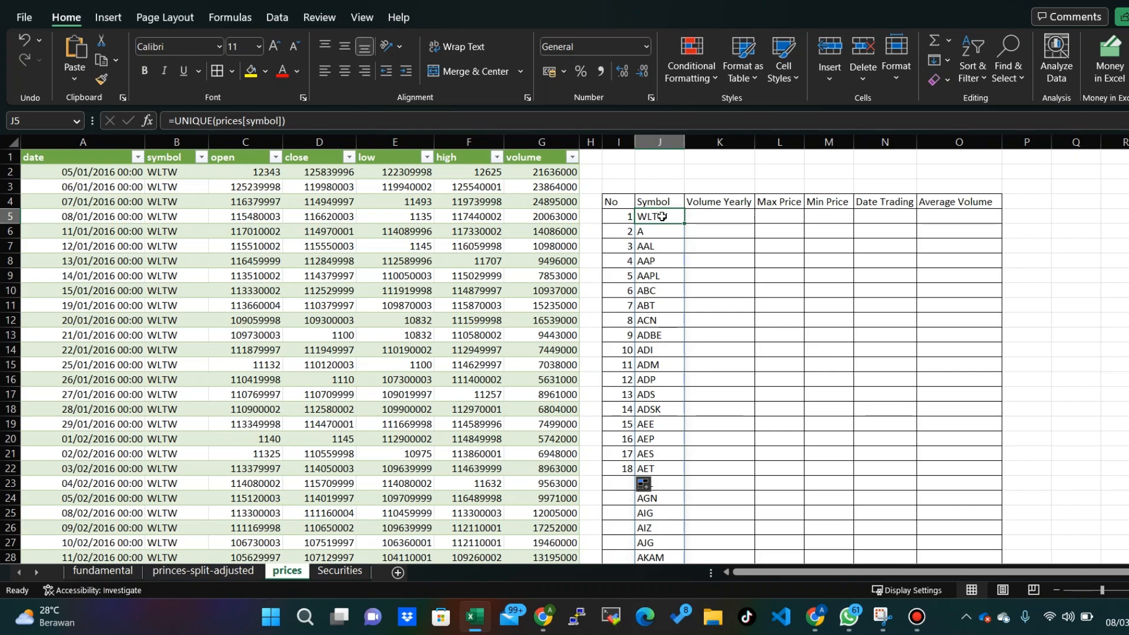
pyautogui.hotkey('ctrl', 'Home')
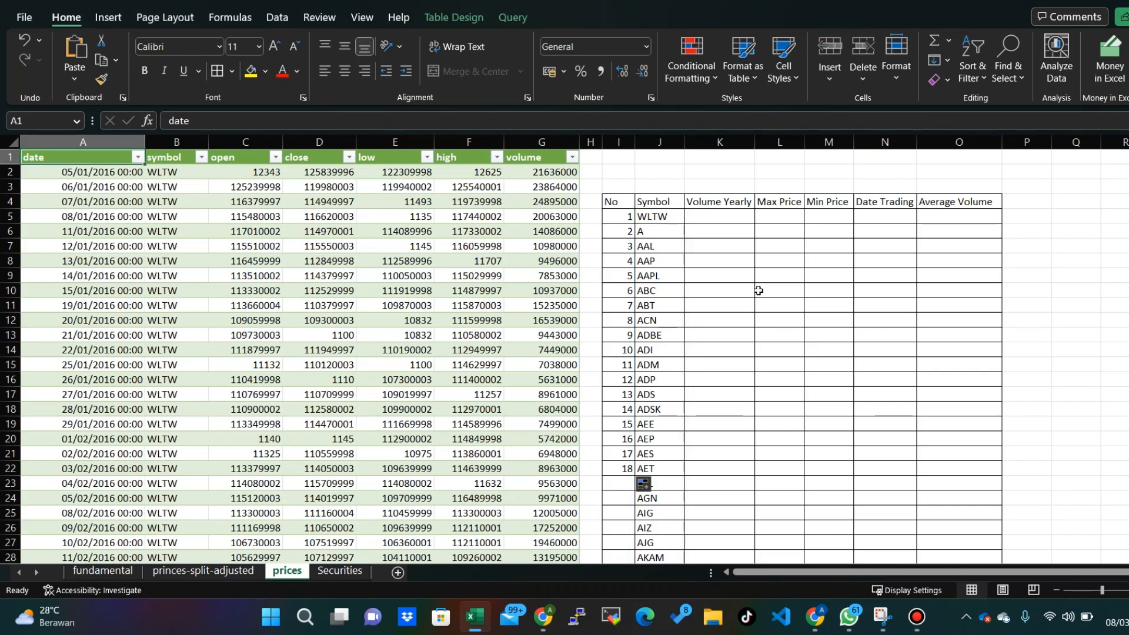
pyautogui.click(668, 241)
pyautogui.click(660, 219)
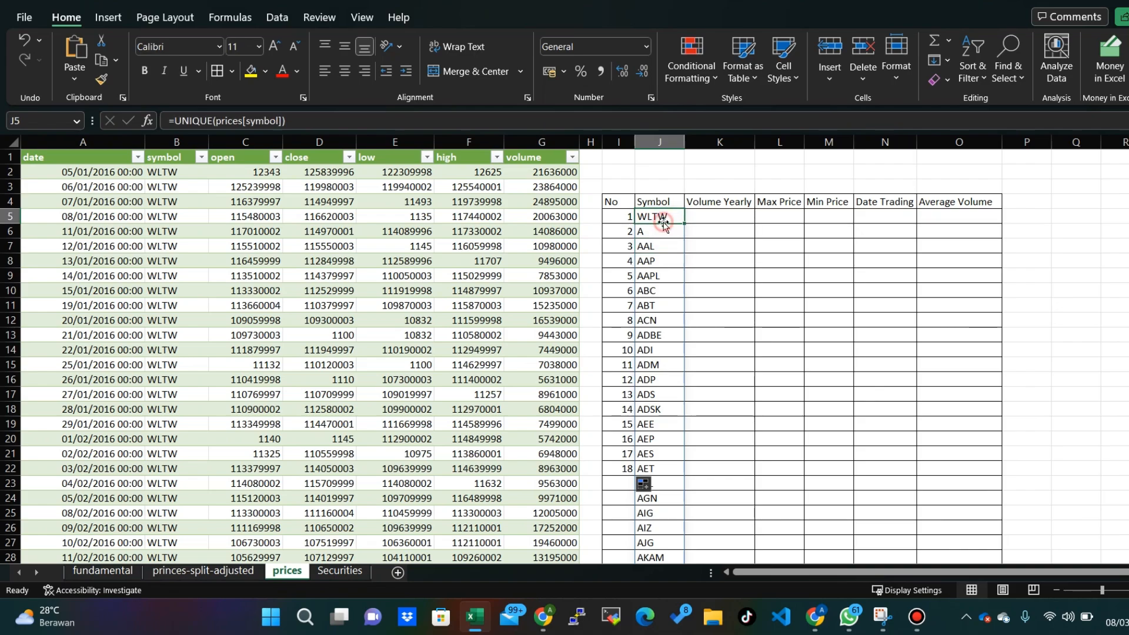
# - Enter =SEQUENCE(501;1;1;1) in cell I5 to number the No column automatically
pyautogui.click(614, 217)
pyautogui.write('=')
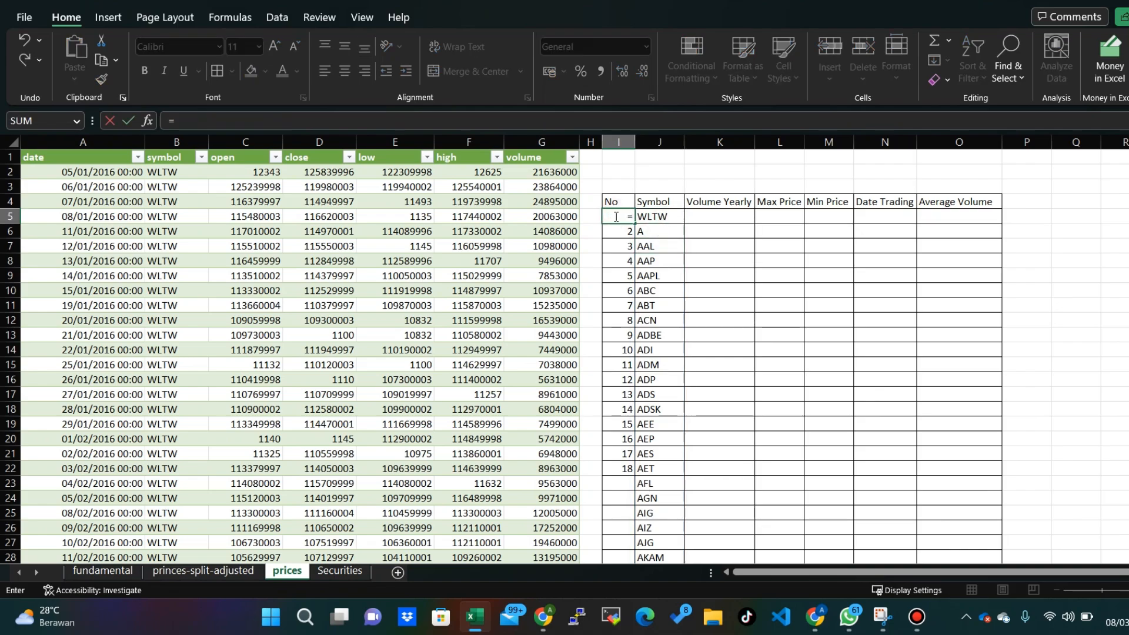
pyautogui.write('SEQUENCE(')
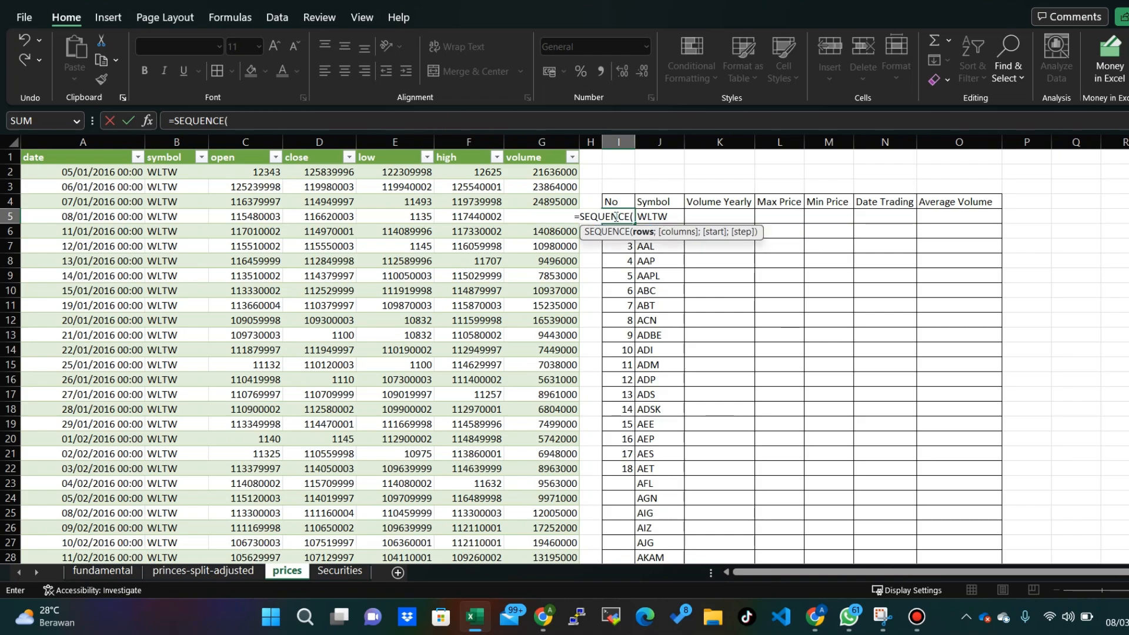
pyautogui.write('501')
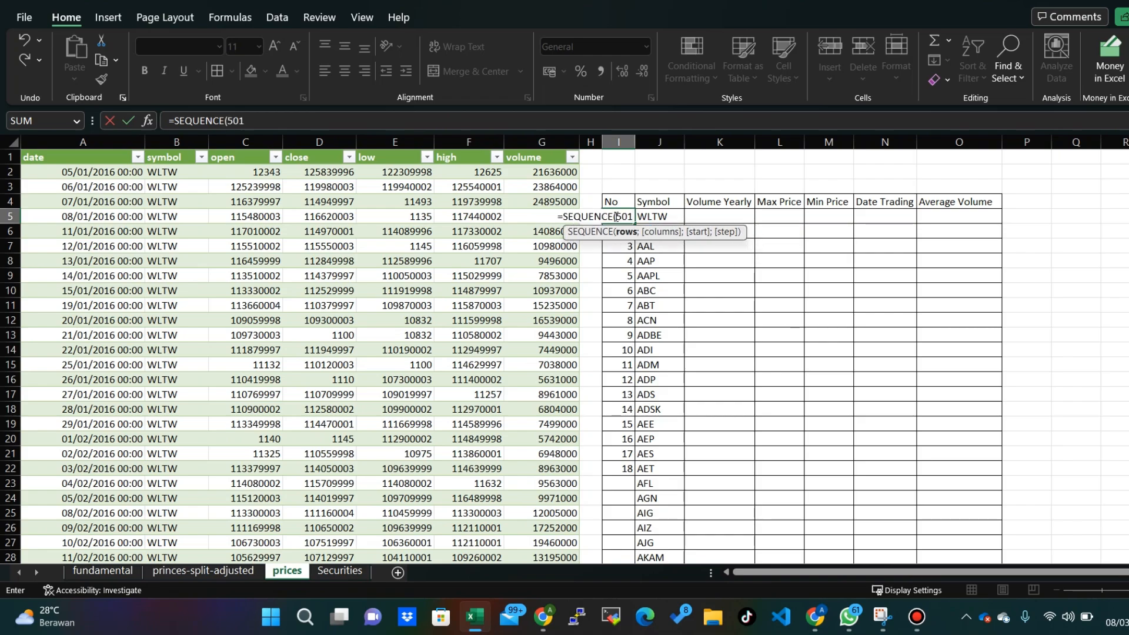
pyautogui.write(';')
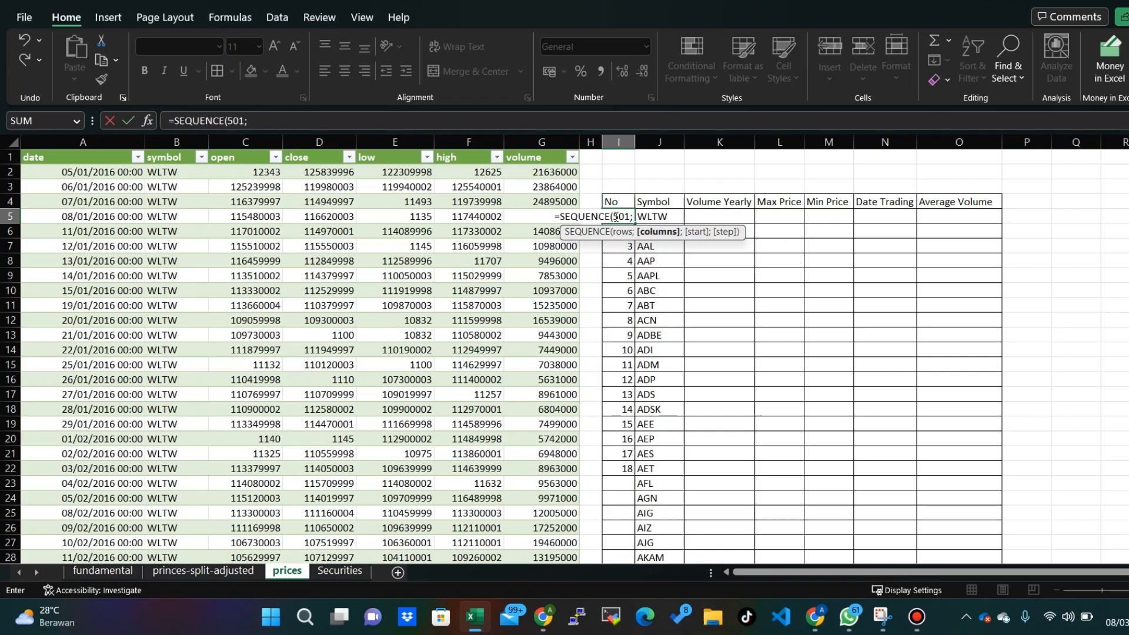
pyautogui.write('1')
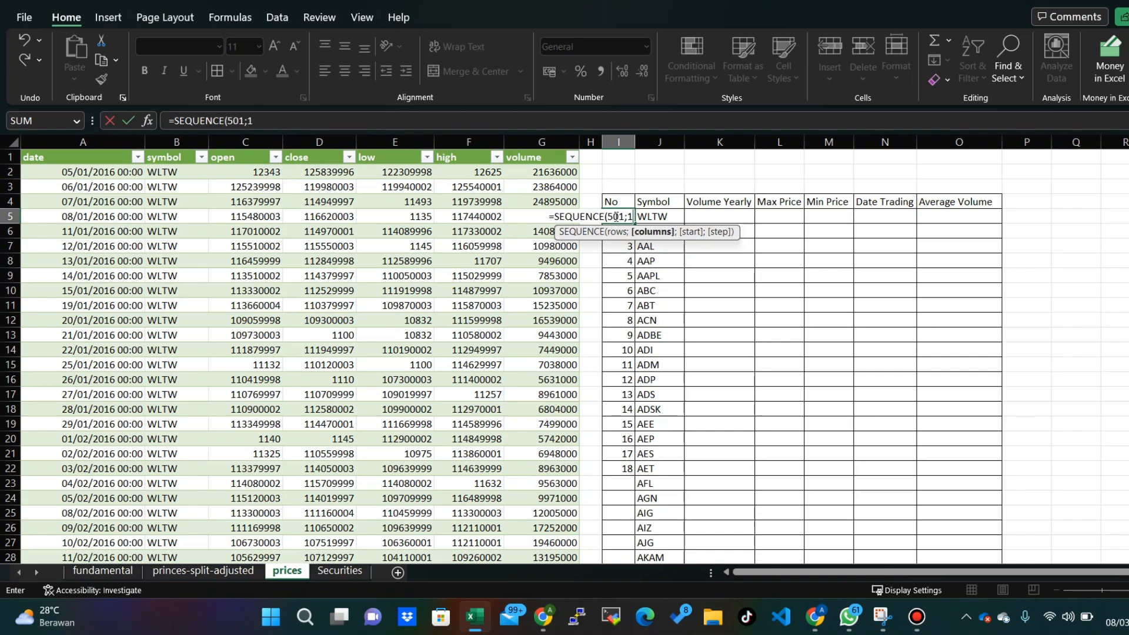
pyautogui.write(';1')
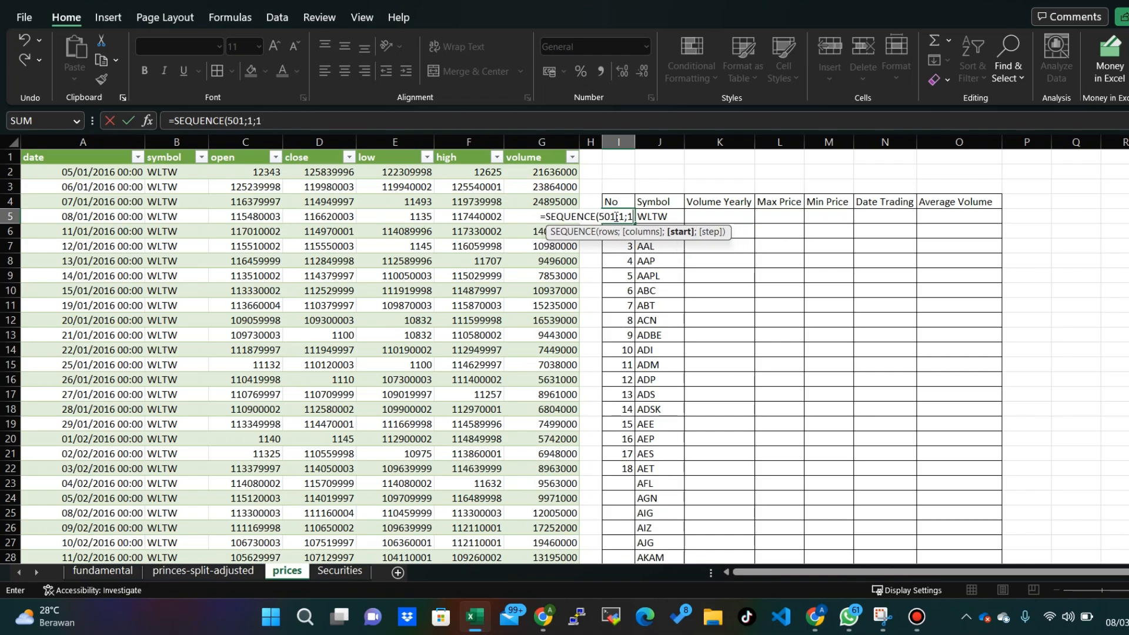
pyautogui.write(';1')
pyautogui.press('Return')
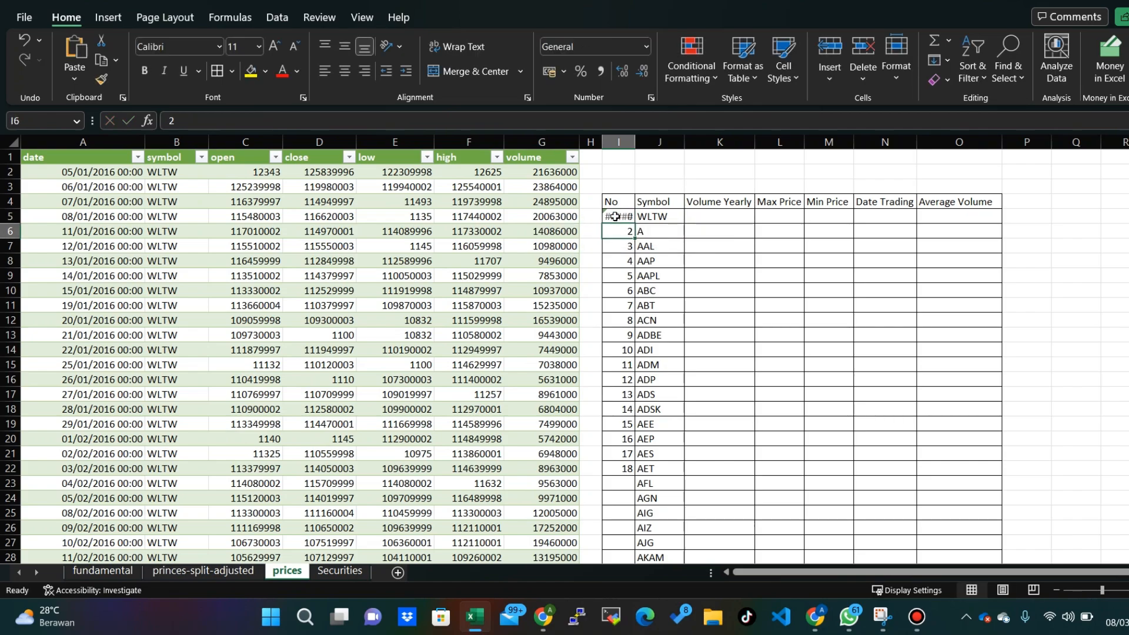
# - Clear the manually filled numbers in I6:I22 so the sequence can spill, and check the No column down to its last row
pyautogui.click(644, 194)
pyautogui.click(624, 213)
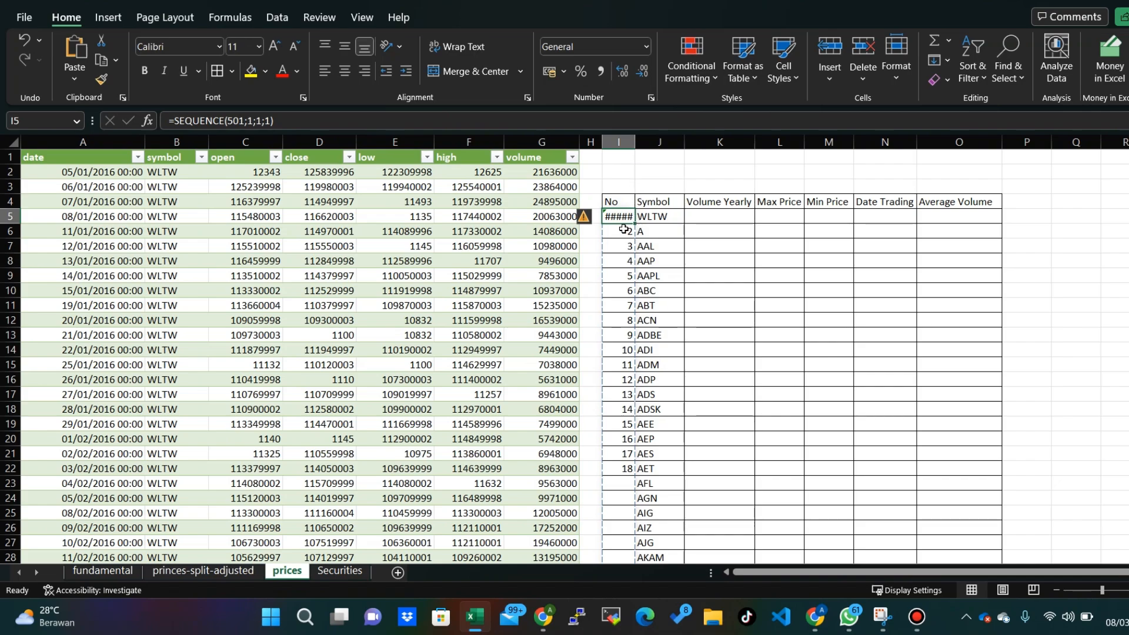
pyautogui.moveTo(624, 231); pyautogui.dragTo(624, 469)
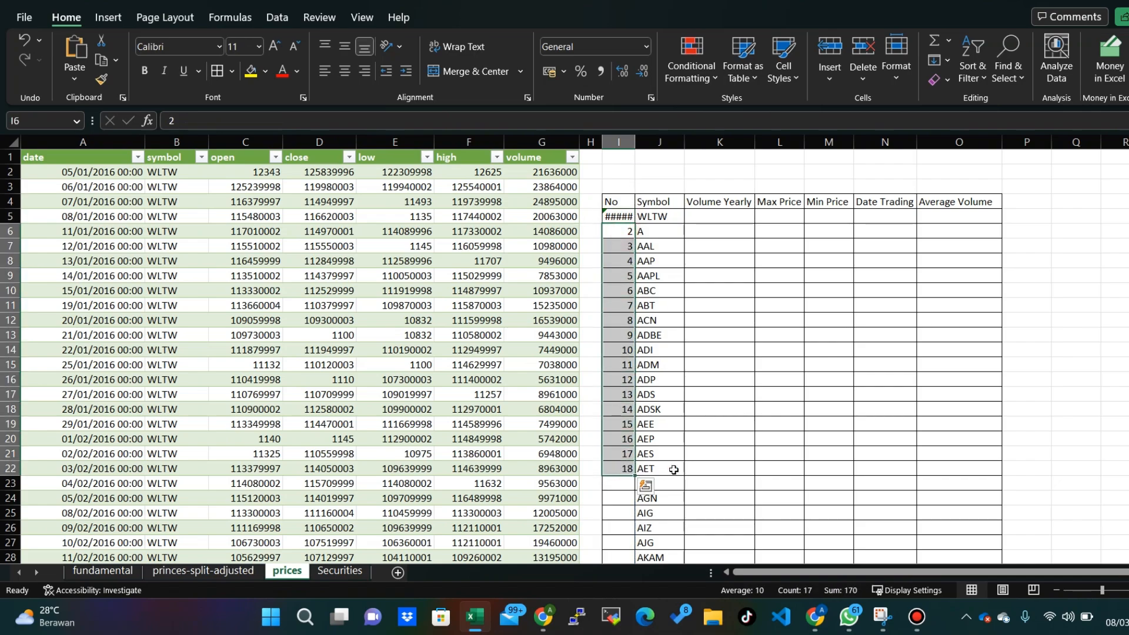
pyautogui.click(629, 217)
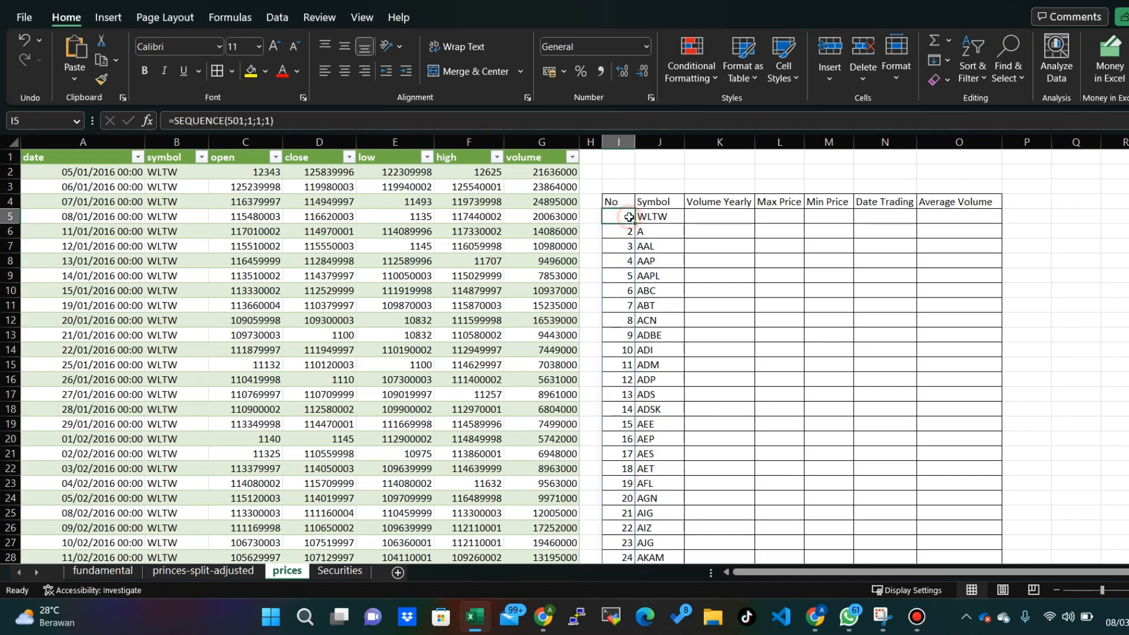
pyautogui.hotkey('ctrl', 'shift', 'Down')
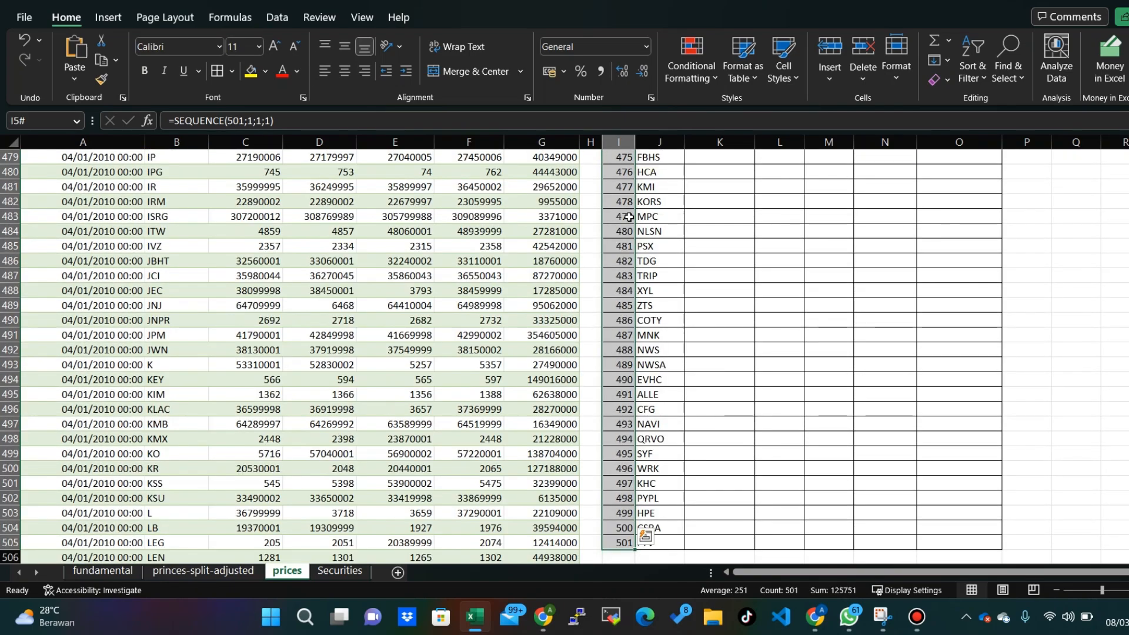
# - Compare the last entries of the No and Symbol columns in row 505, and review the first symbols from J5 down
pyautogui.click(652, 543)
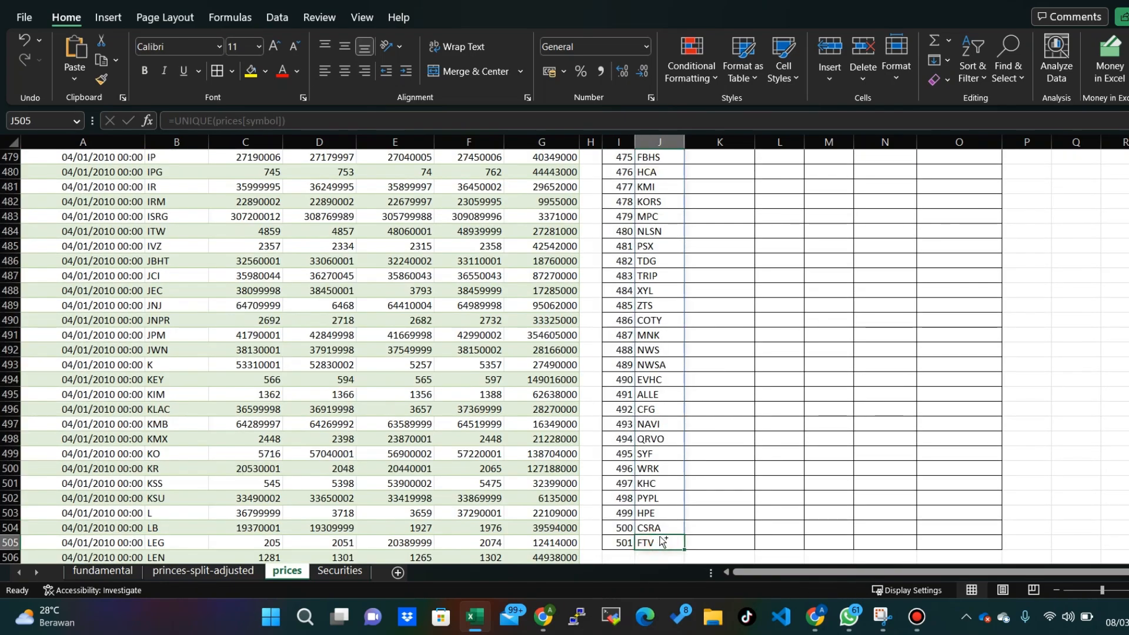
pyautogui.click(622, 544)
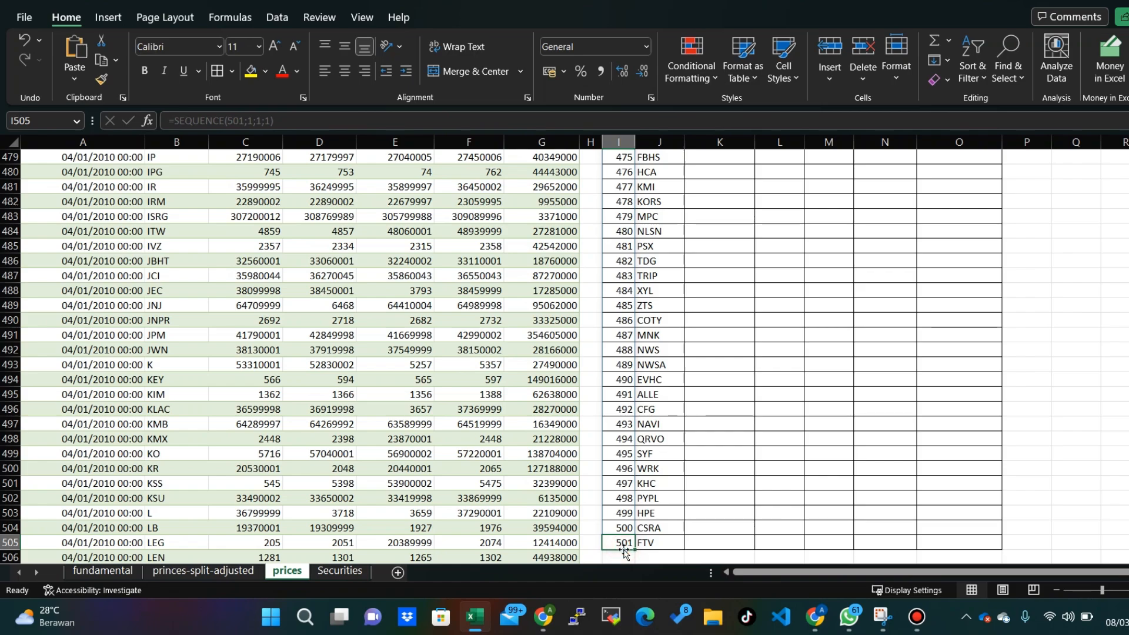
pyautogui.scroll(20, 624, 553)
pyautogui.click(650, 320)
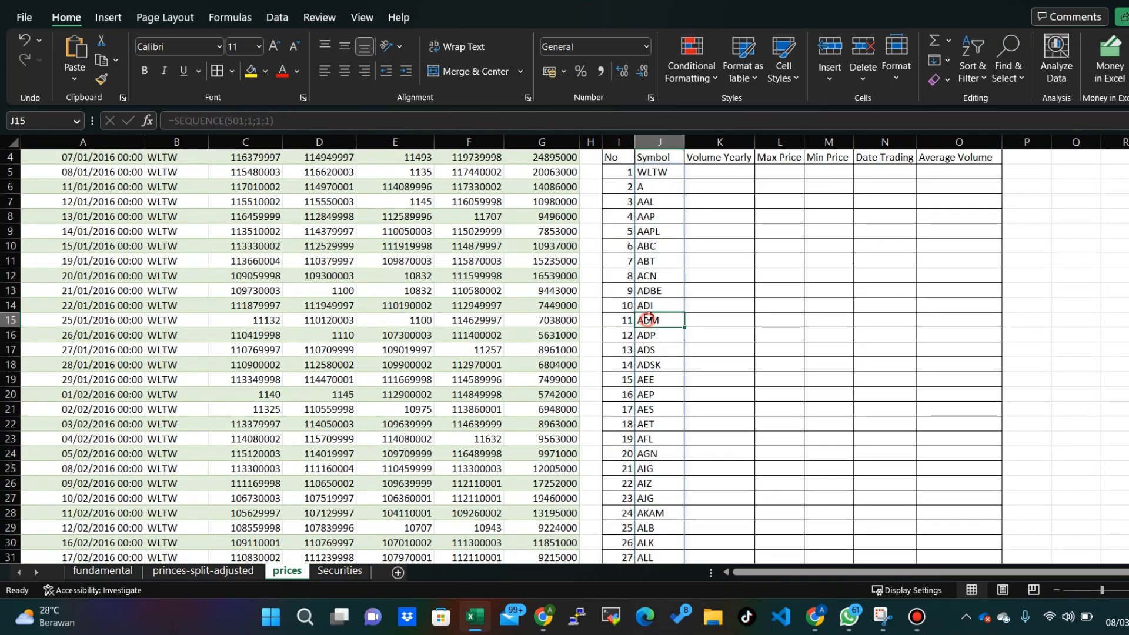
pyautogui.scroll(1, 654, 233)
pyautogui.click(706, 214)
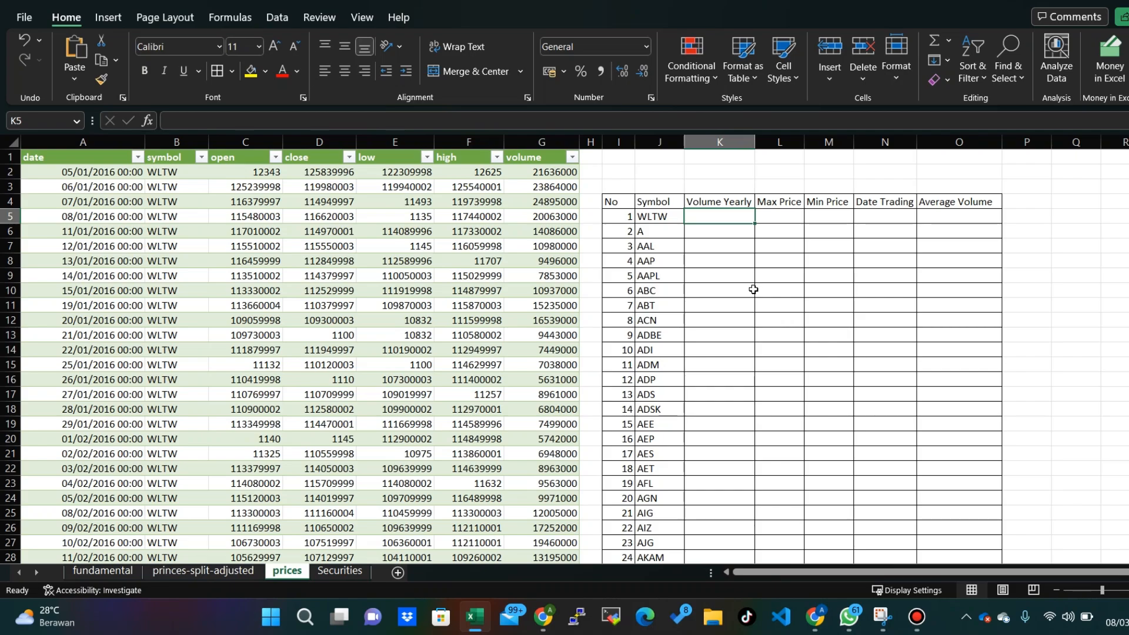
pyautogui.click(657, 221)
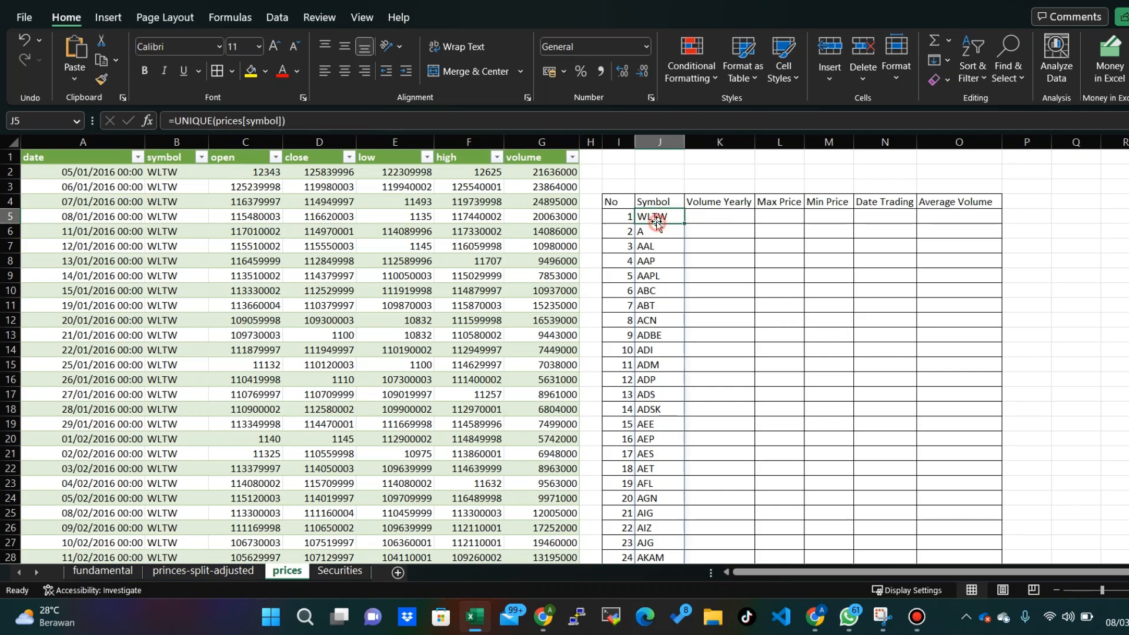
pyautogui.click(656, 279)
pyautogui.click(664, 230)
pyautogui.click(656, 219)
pyautogui.click(710, 219)
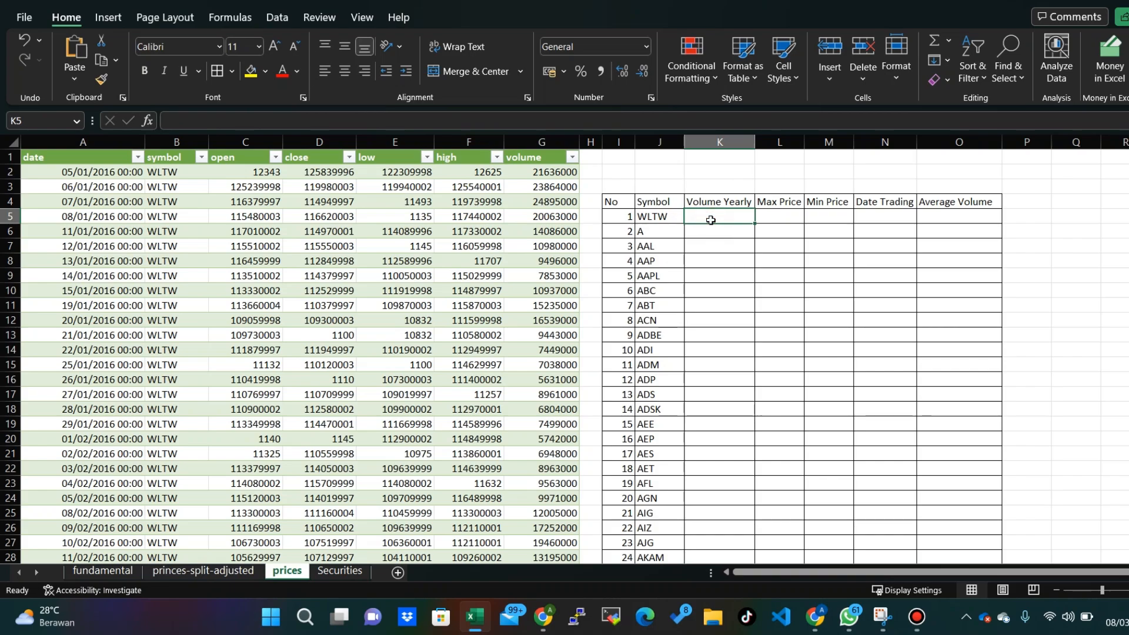
pyautogui.write('=')
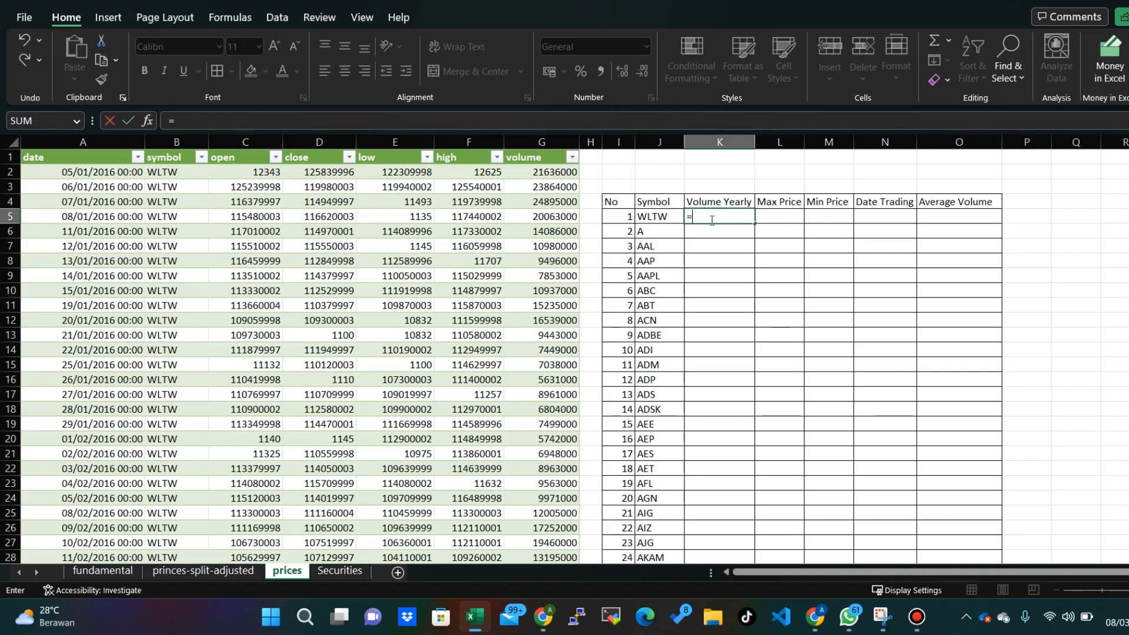
pyautogui.write('SUM(')
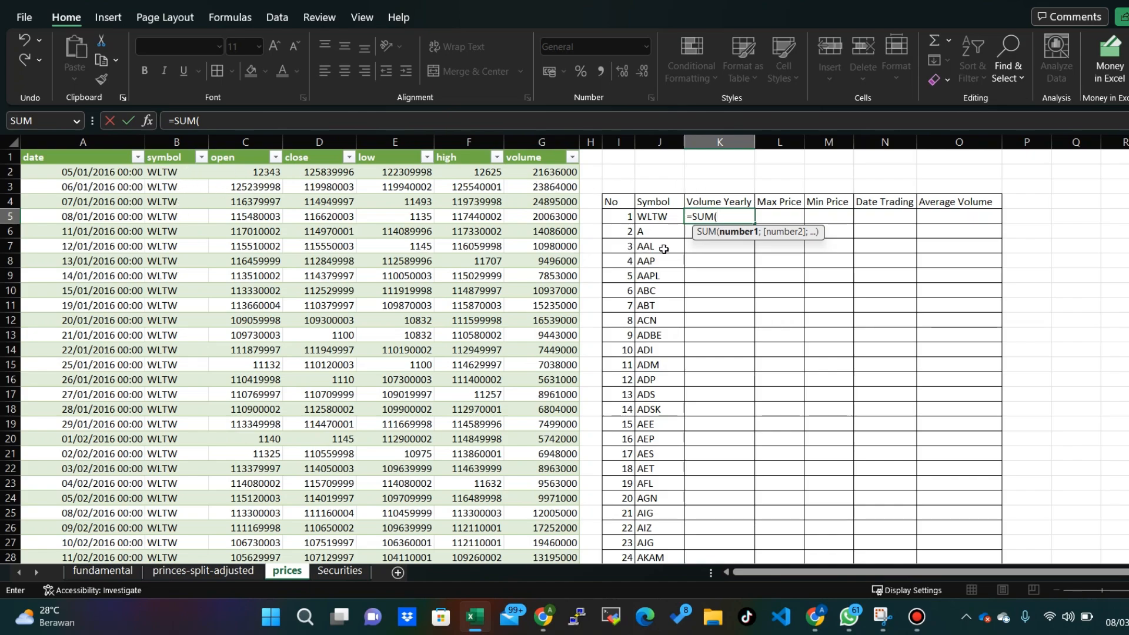
pyautogui.press('BackSpace')
pyautogui.press('BackSpace')
pyautogui.press('BackSpace')
pyautogui.press('BackSpace')
pyautogui.press('BackSpace')
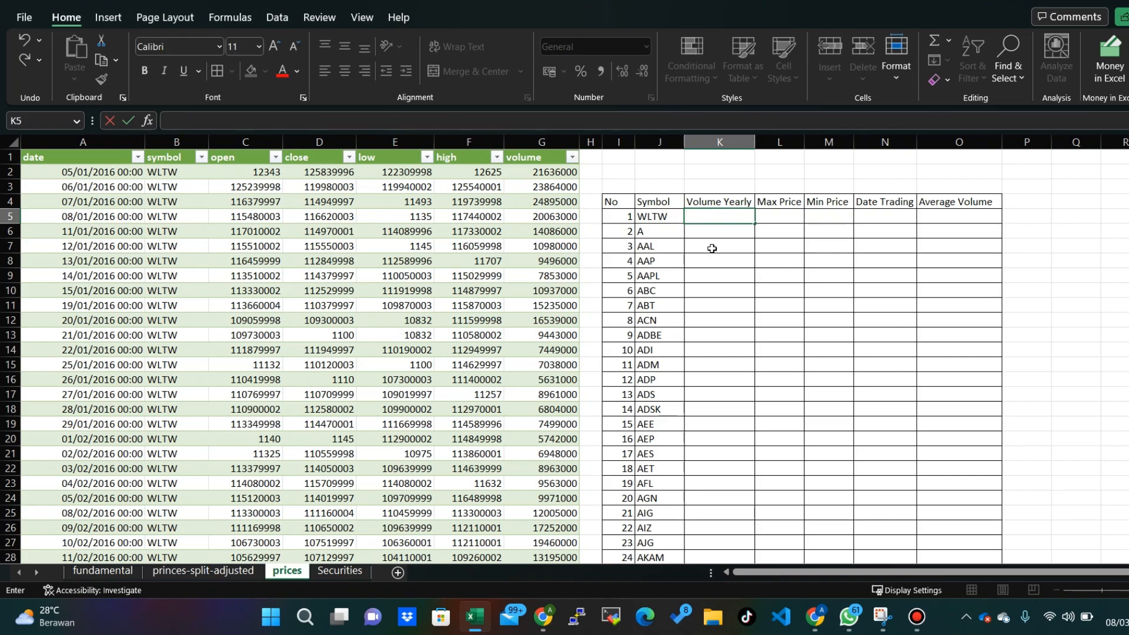
# - Calculate the Volume Yearly of WLTW in K5 by summing its volume rows with =SUM(G2:G252)
pyautogui.click(174, 172)
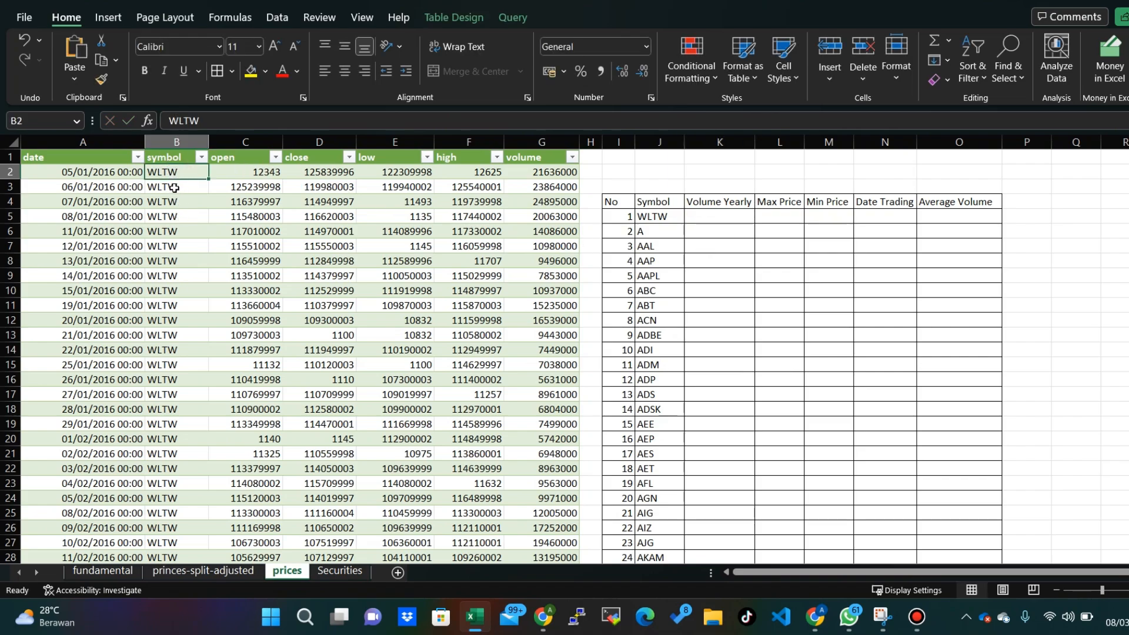
pyautogui.scroll(-20, 175, 188)
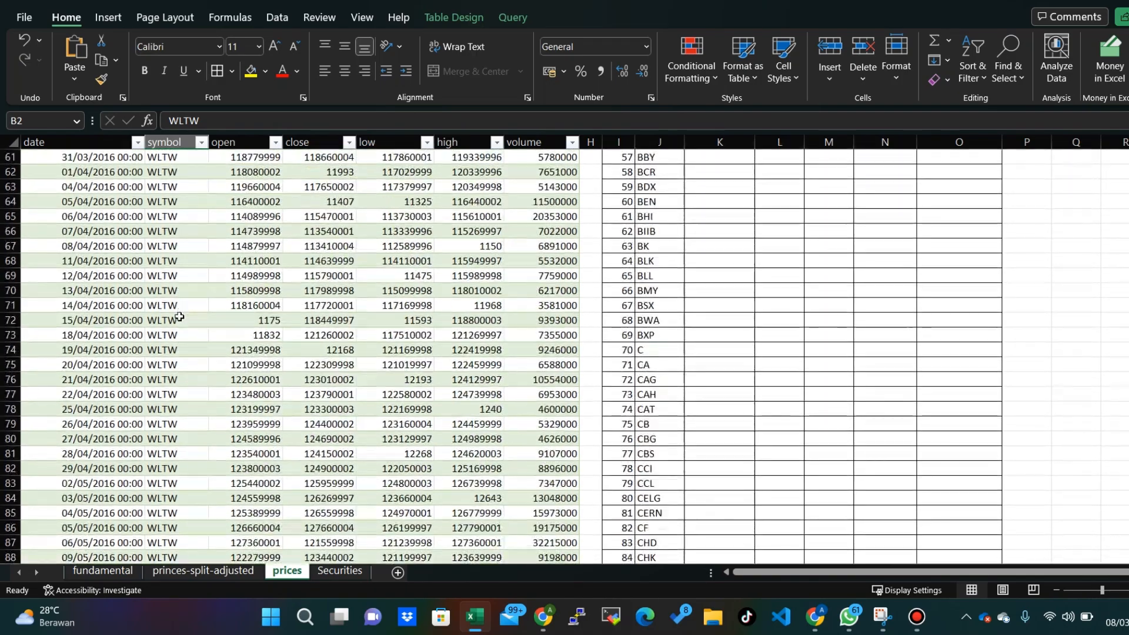
pyautogui.scroll(-9, 179, 317)
pyautogui.scroll(20, 271, 299)
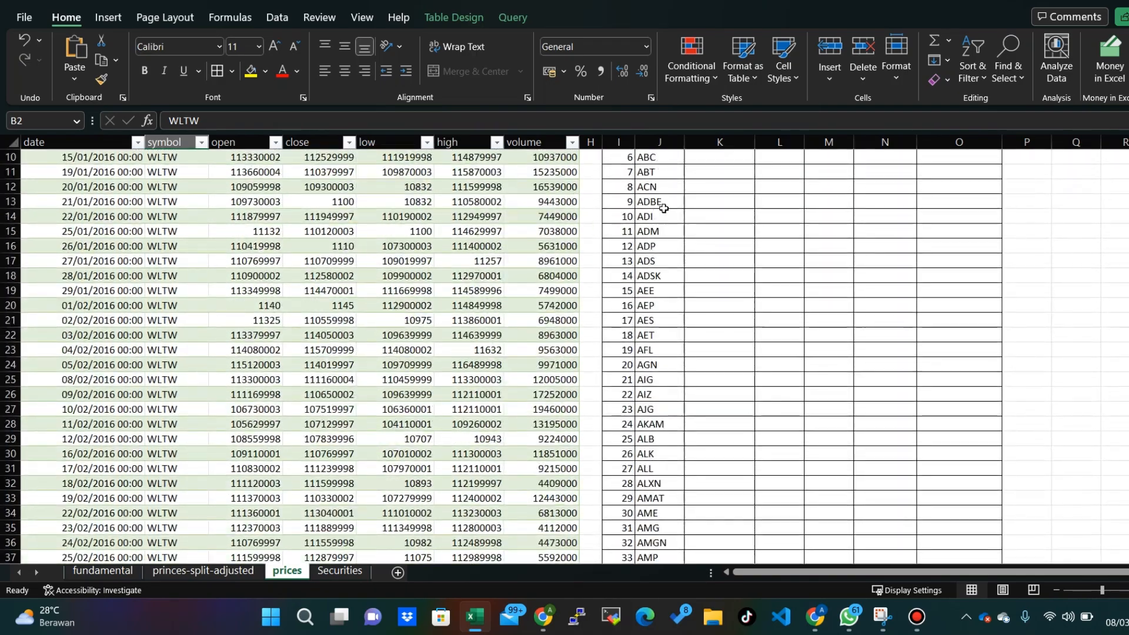
pyautogui.scroll(3, 663, 208)
pyautogui.click(711, 218)
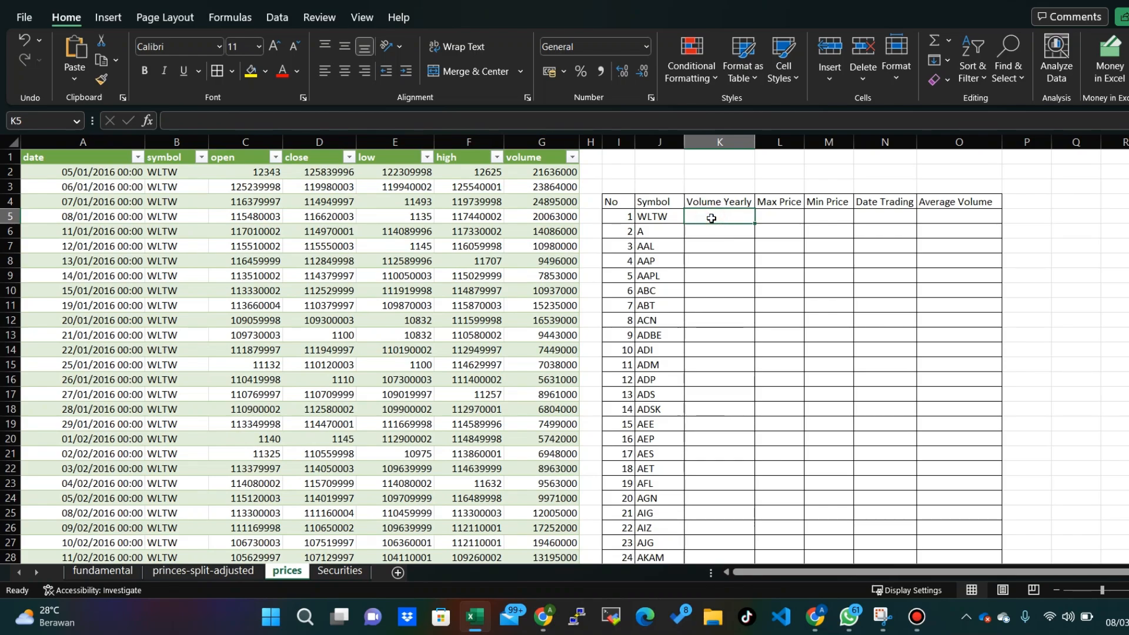
pyautogui.write('=SUM(')
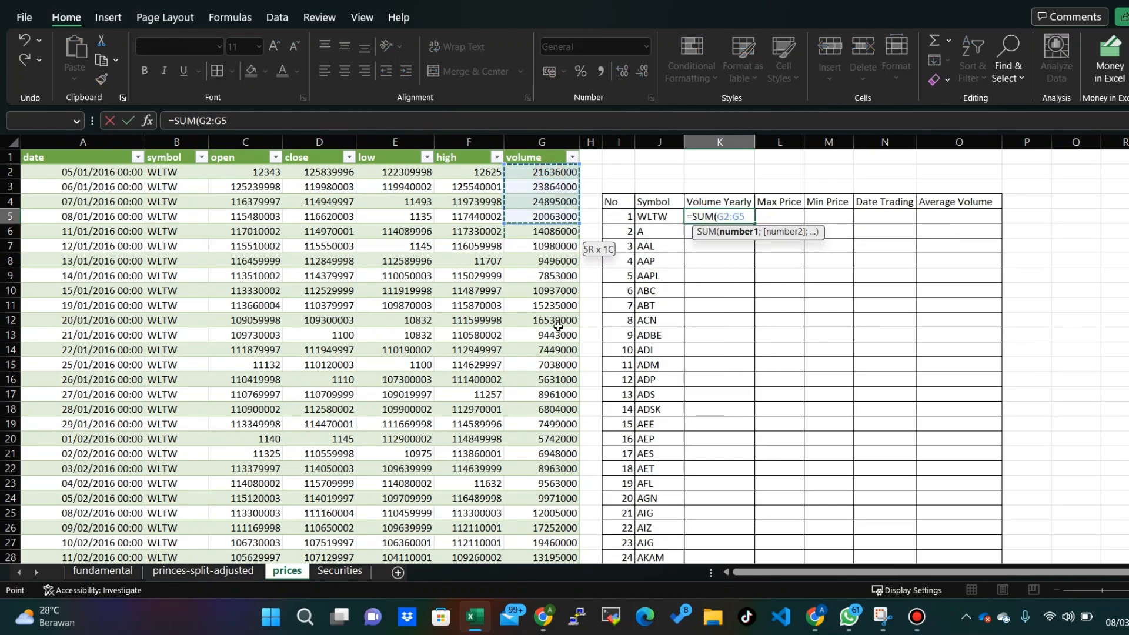
pyautogui.moveTo(557, 327); pyautogui.dragTo(547, 461)
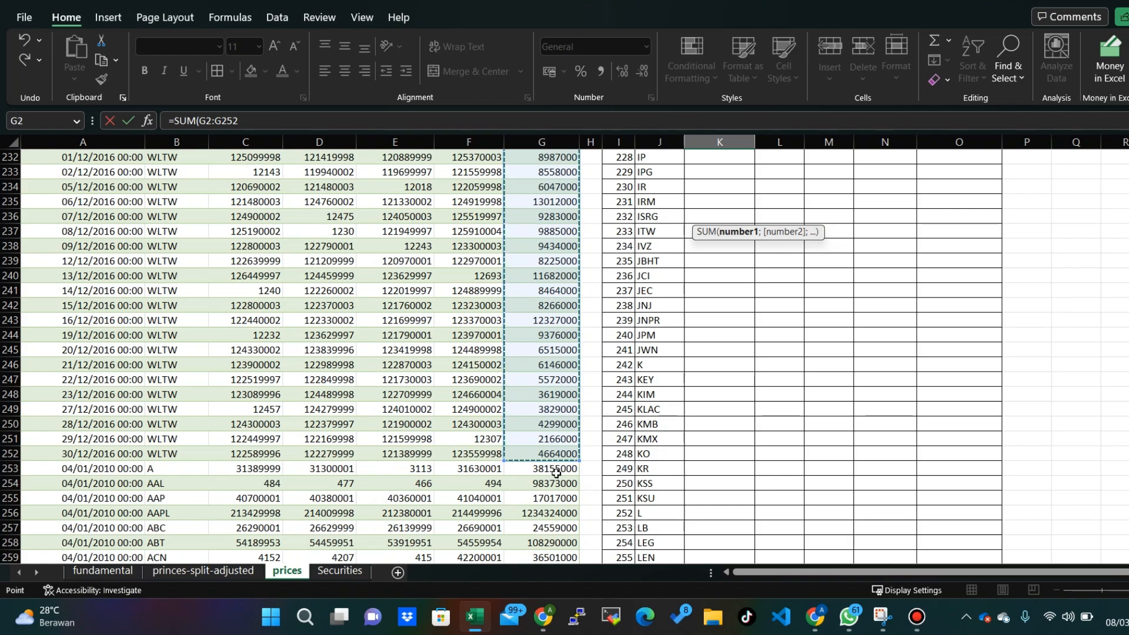
pyautogui.press('Return')
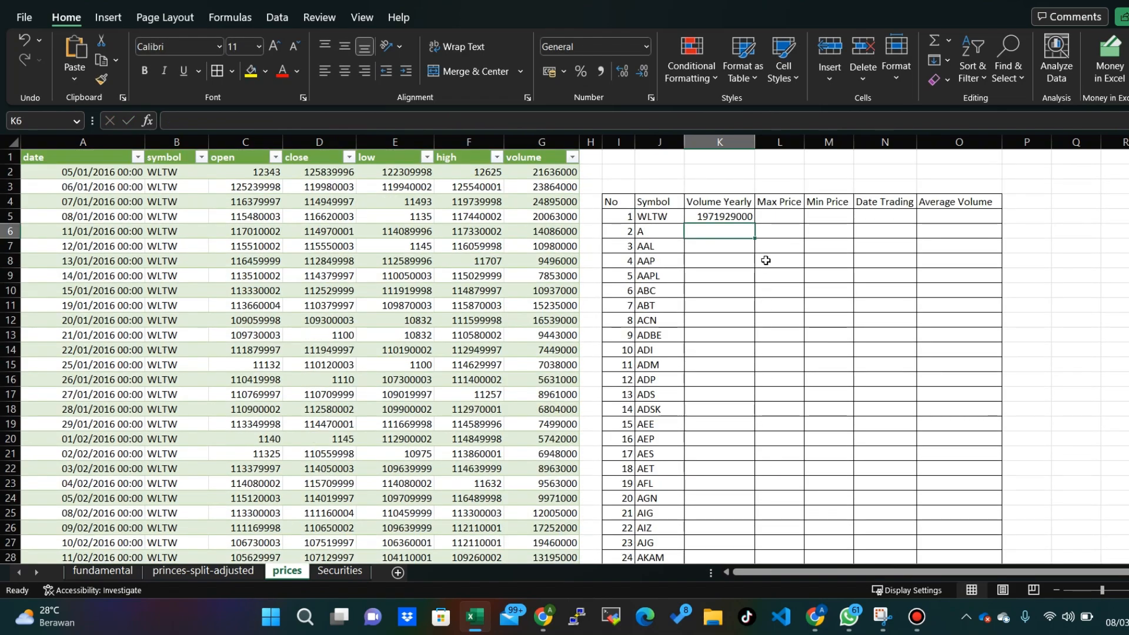
pyautogui.click(734, 213)
pyautogui.click(766, 217)
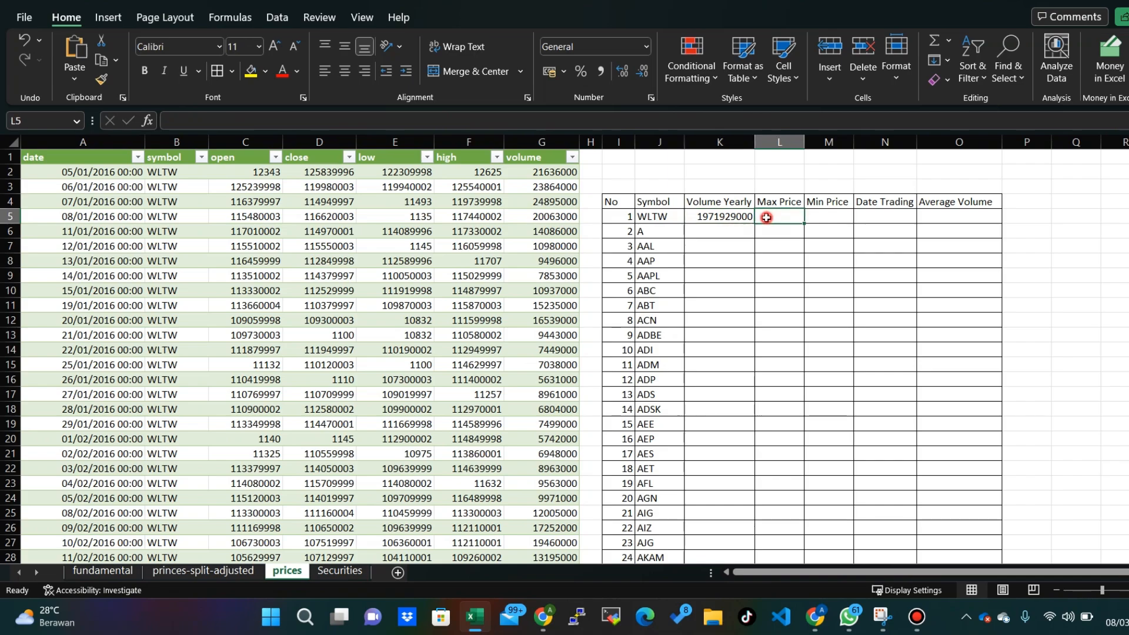
pyautogui.write('=M')
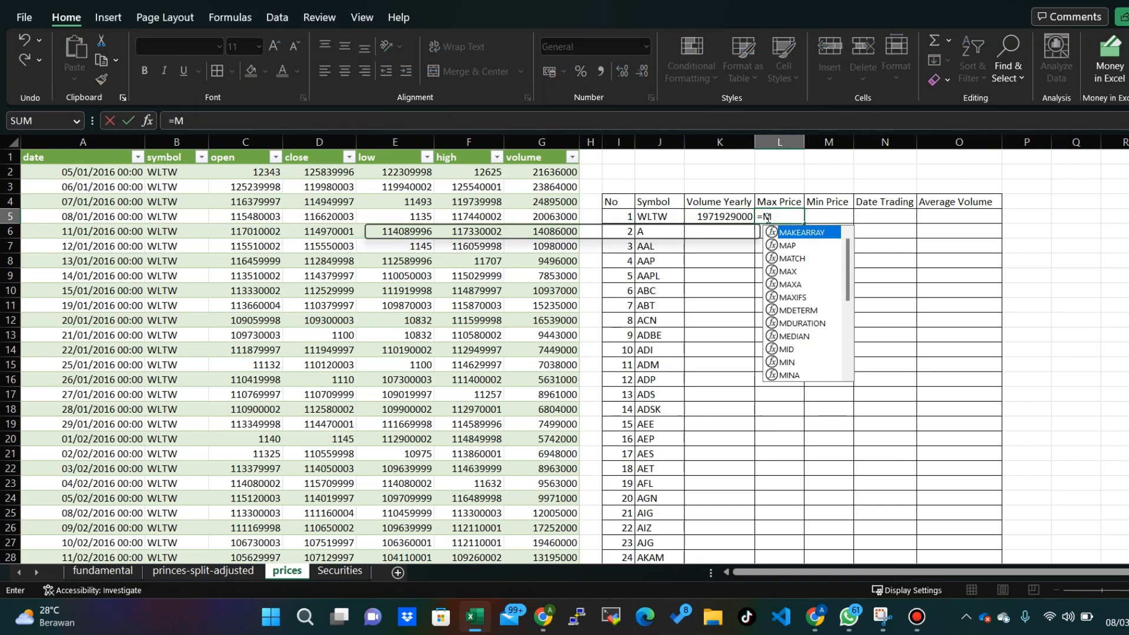
pyautogui.write('AX(')
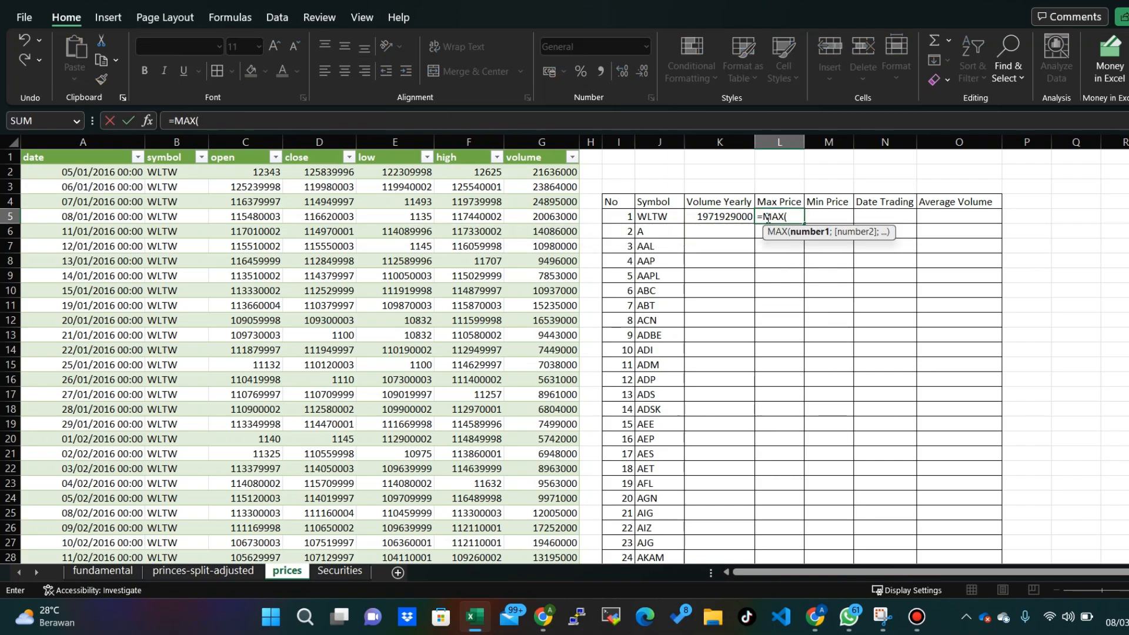
pyautogui.press('BackSpace')
pyautogui.press('BackSpace')
pyautogui.press('BackSpace')
pyautogui.press('BackSpace')
pyautogui.press('BackSpace')
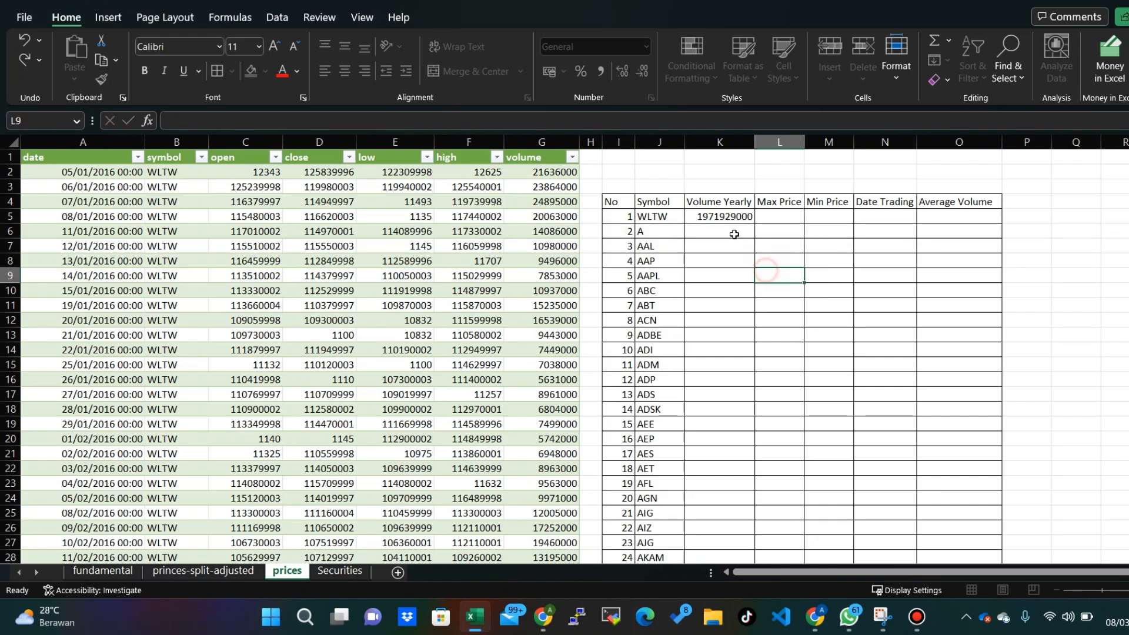
pyautogui.click(726, 216)
pyautogui.tripleClick(248, 120)
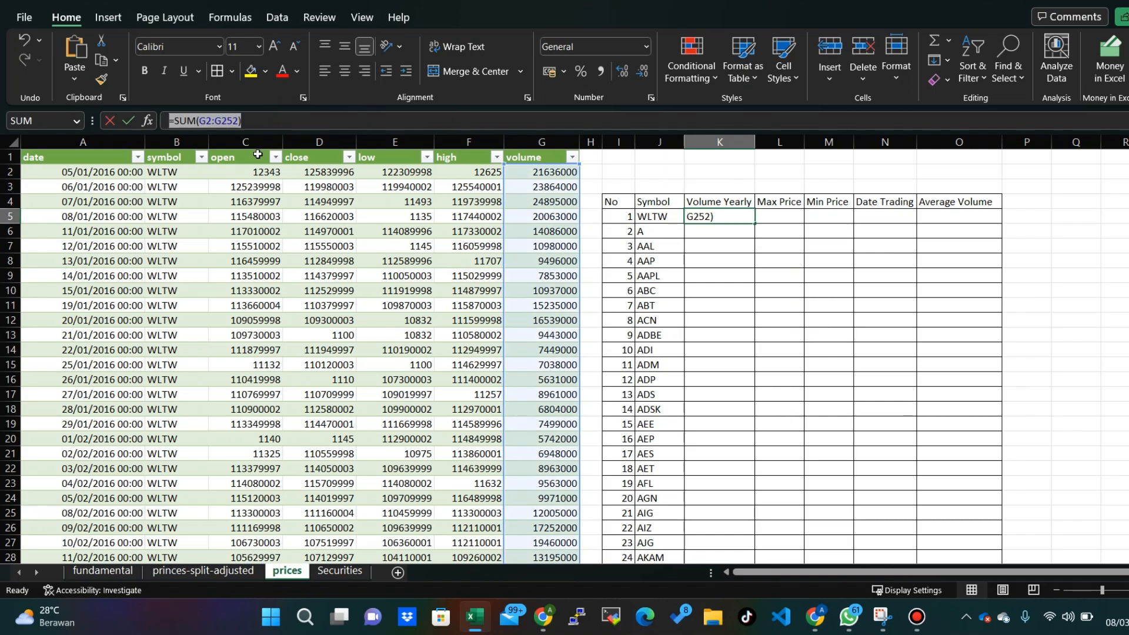
pyautogui.write('=')
pyautogui.click(779, 217)
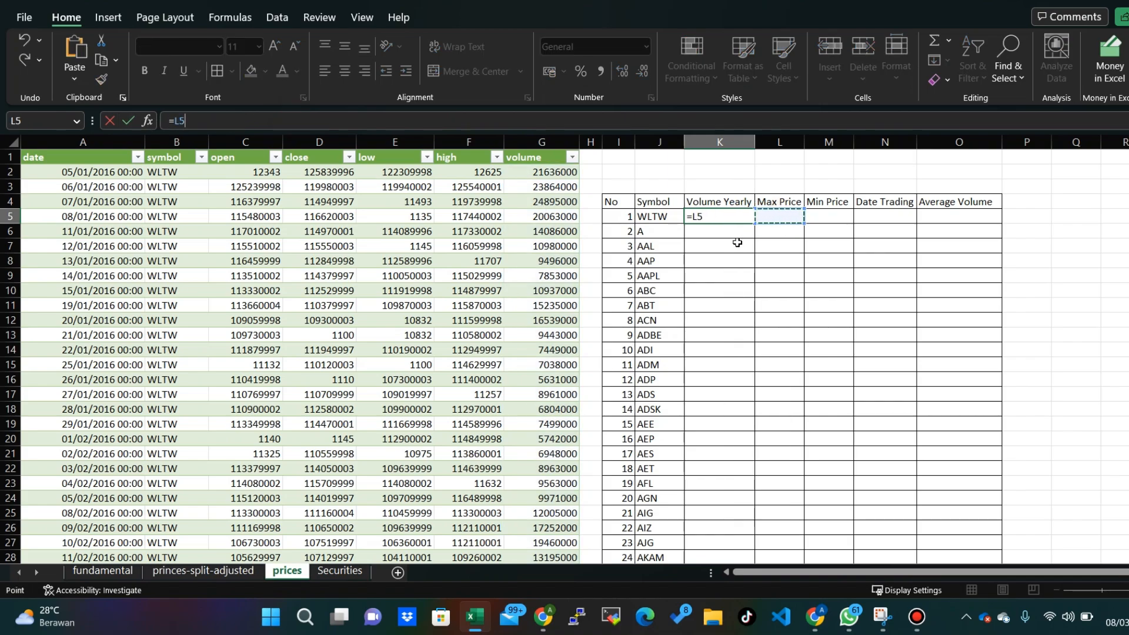
pyautogui.press('Return')
pyautogui.hotkey('ctrl', 'z')
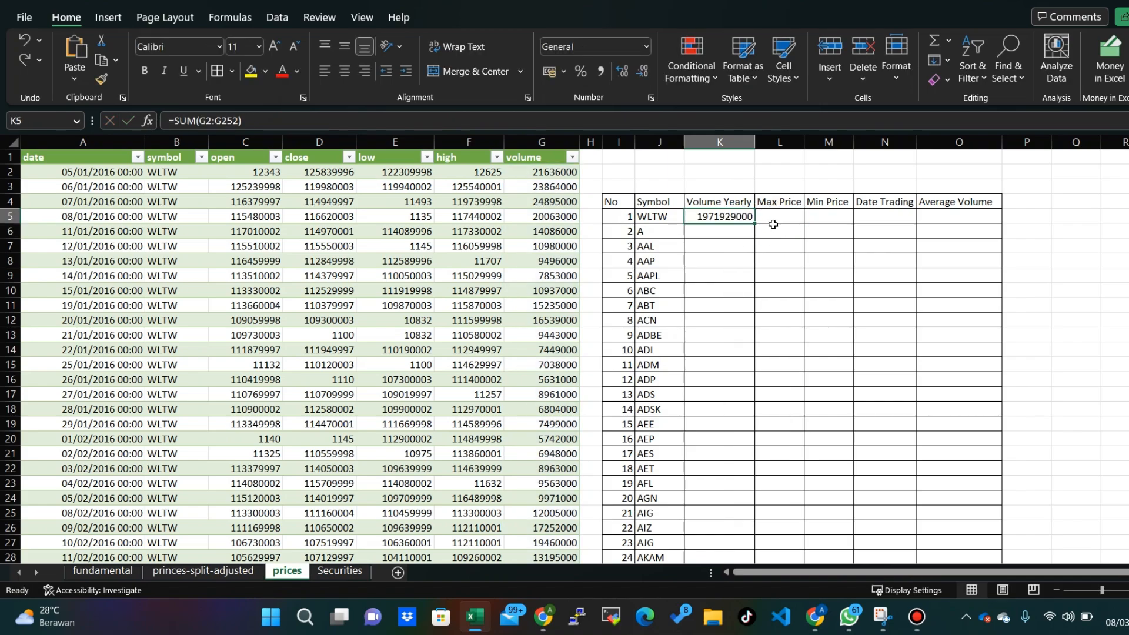
# - Reuse K5's formula in the Max Price cell L5 as =MAX(G2:G252), and widen column L slightly
pyautogui.moveTo(348, 122); pyautogui.dragTo(174, 121)
pyautogui.press('Escape')
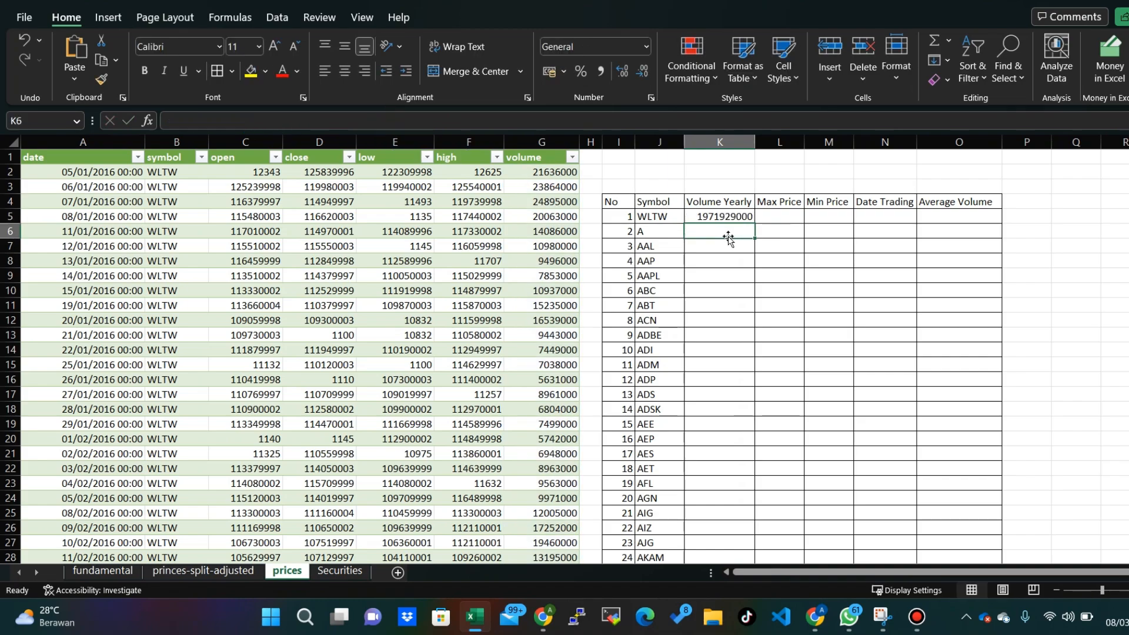
pyautogui.click(771, 215)
pyautogui.write('=SUM(G2:G252)')
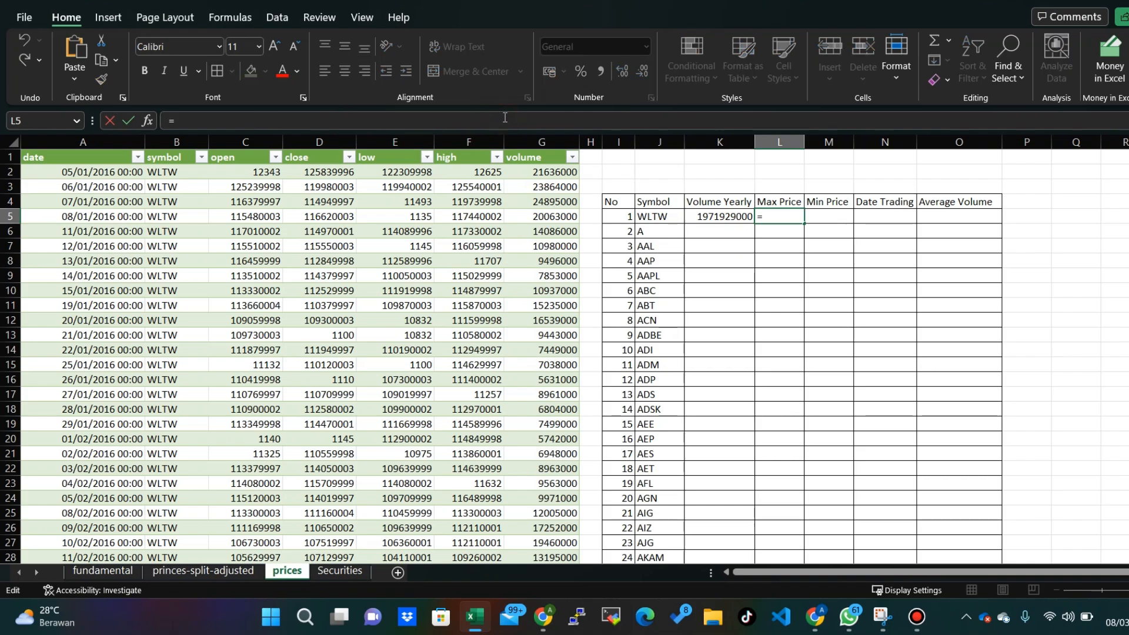
pyautogui.hotkey('shift', 'Right')
pyautogui.hotkey('shift', 'Right')
pyautogui.hotkey('shift', 'Right')
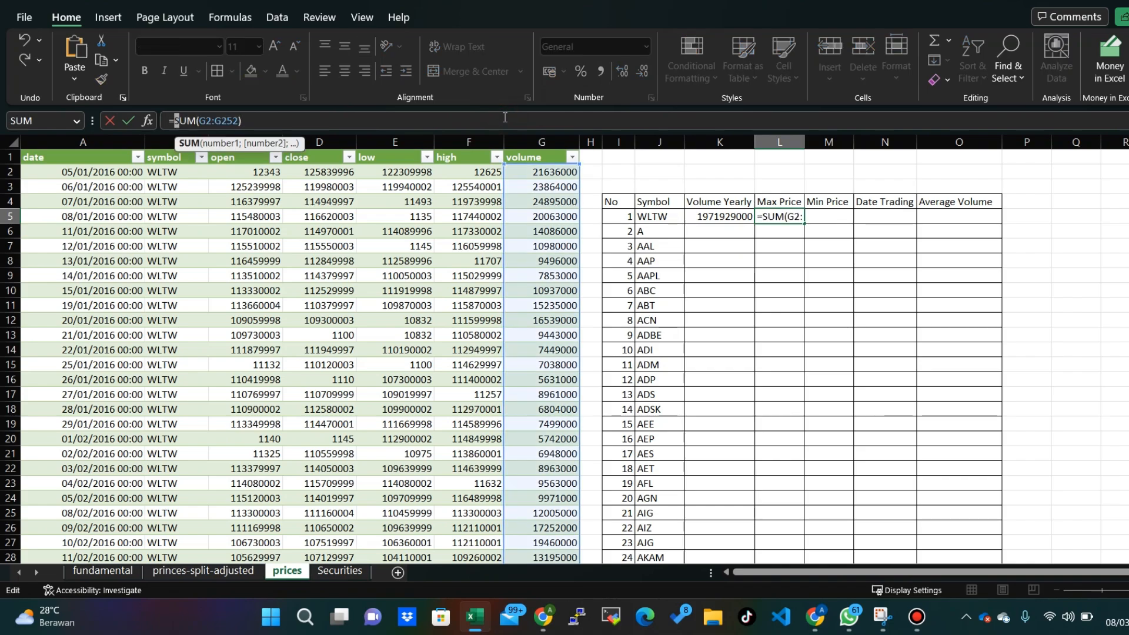
pyautogui.write('MAX')
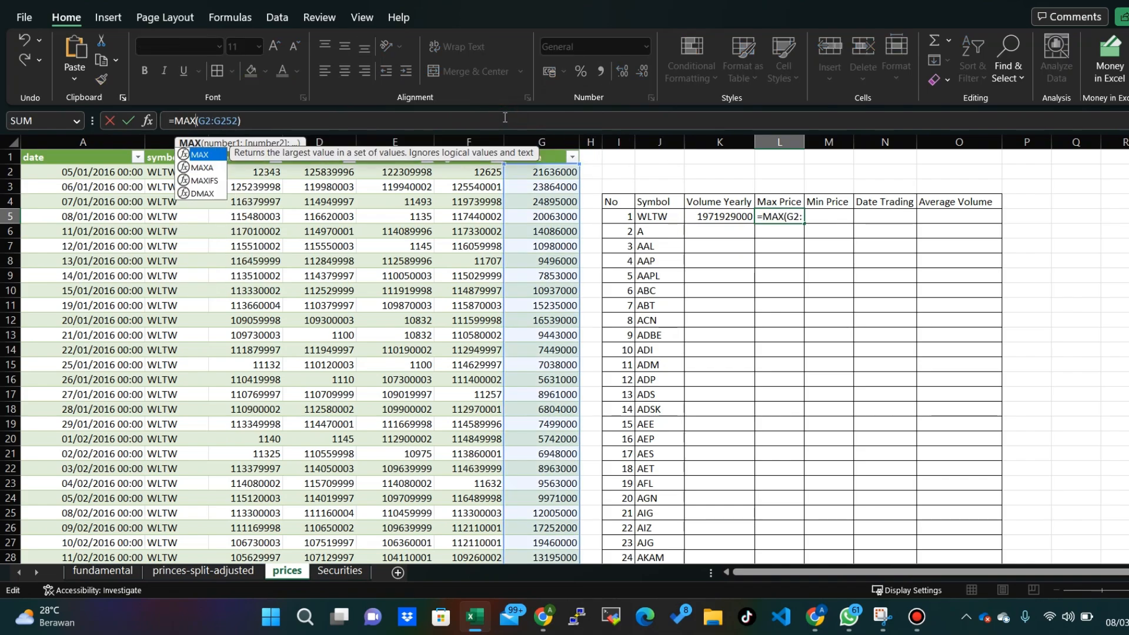
pyautogui.press('Return')
pyautogui.press('Up')
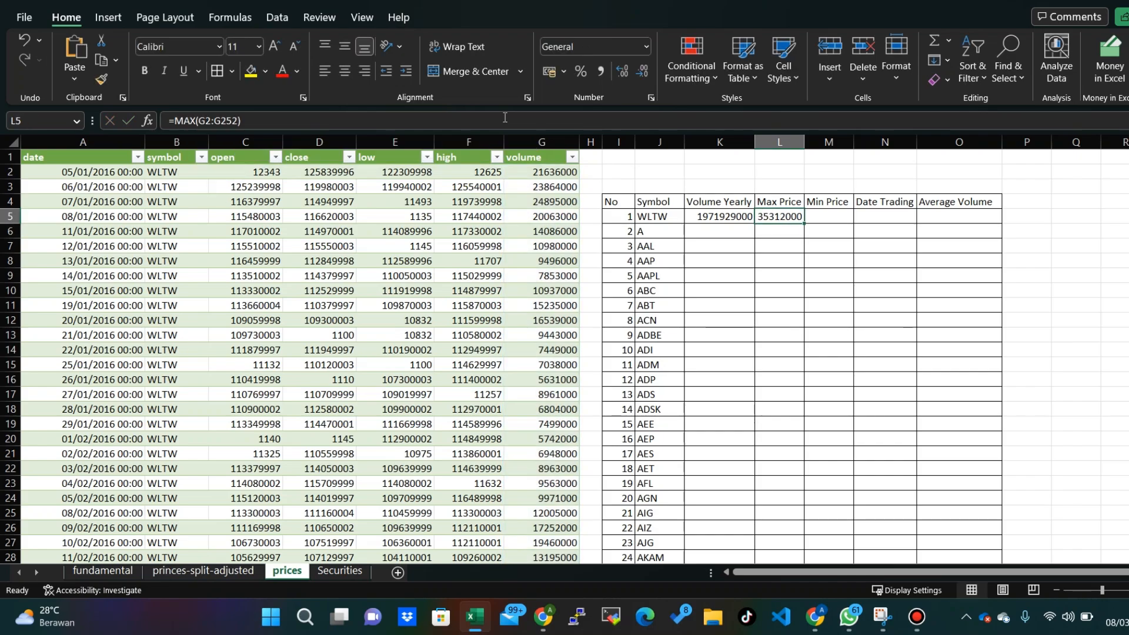
pyautogui.moveTo(804, 142); pyautogui.dragTo(813, 142)
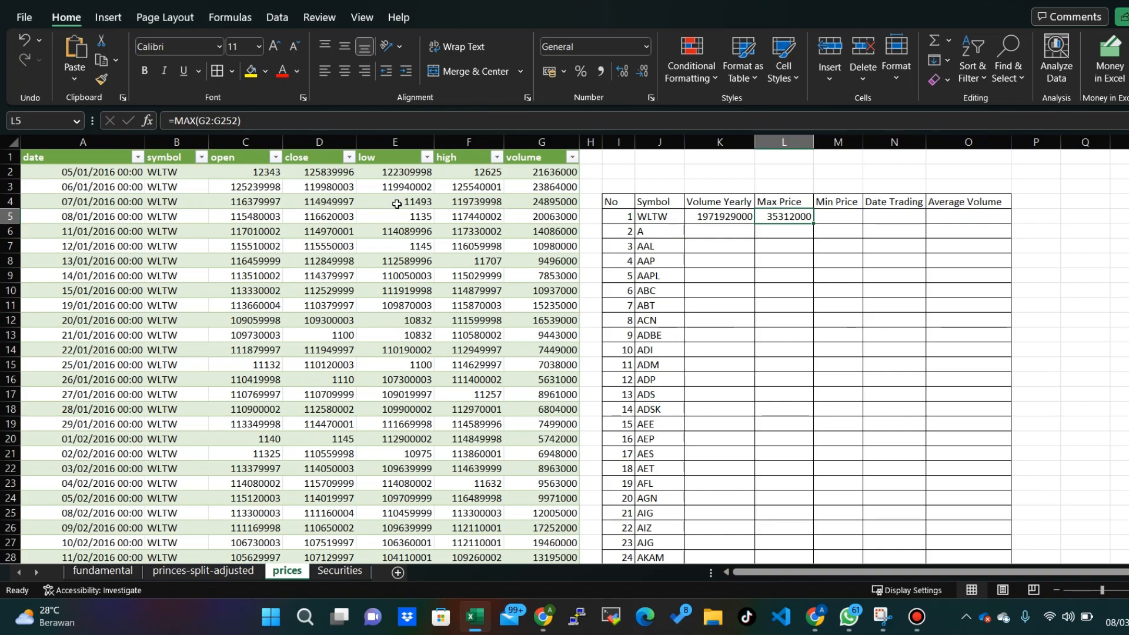
# - Change the Max Price formula in L5 to use the close column, as =MAX(D2:D252)
pyautogui.click(224, 159)
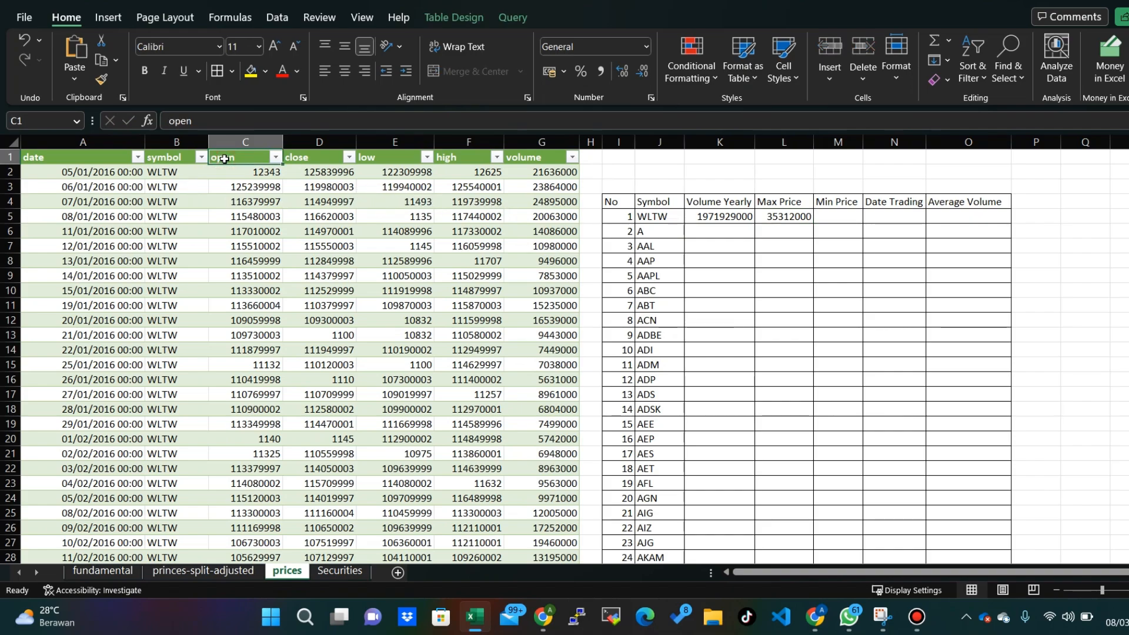
pyautogui.press('Right')
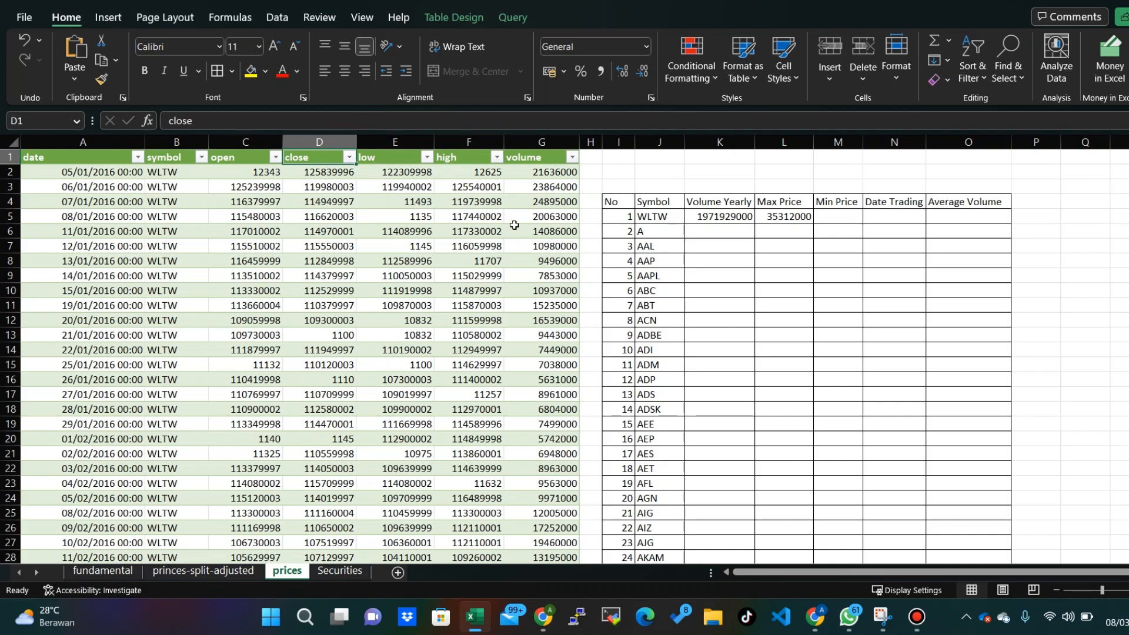
pyautogui.click(797, 217)
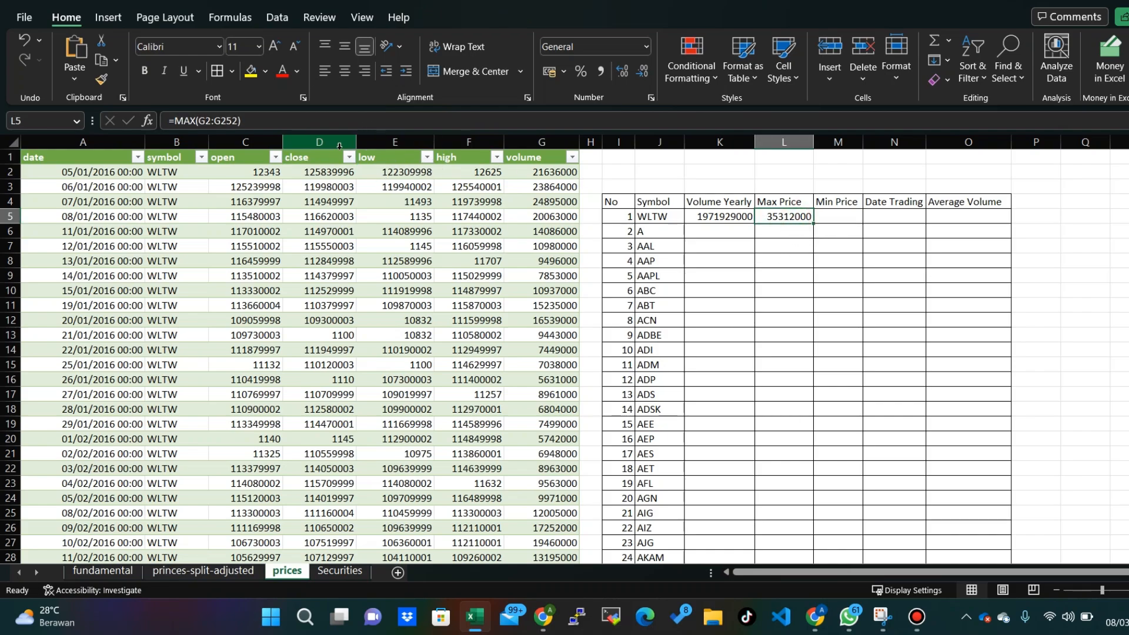
pyautogui.click(289, 120)
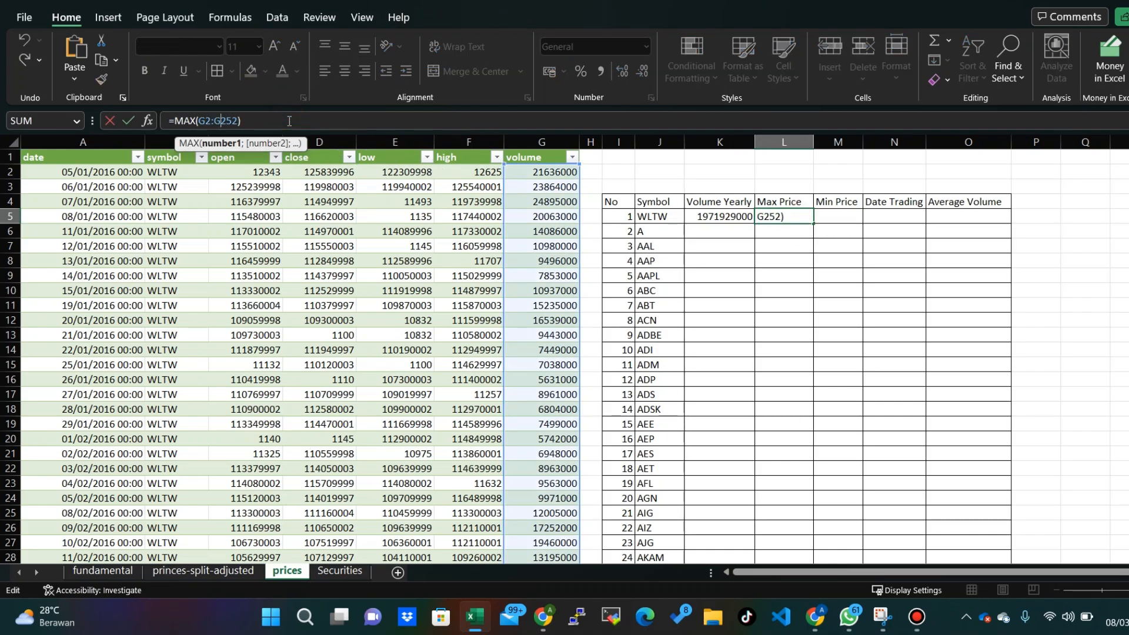
pyautogui.press('Left')
pyautogui.press('Left')
pyautogui.press('Left')
pyautogui.press('Left')
pyautogui.press('Left')
pyautogui.press('Left')
pyautogui.press('Left')
pyautogui.press('BackSpace')
pyautogui.write('D')
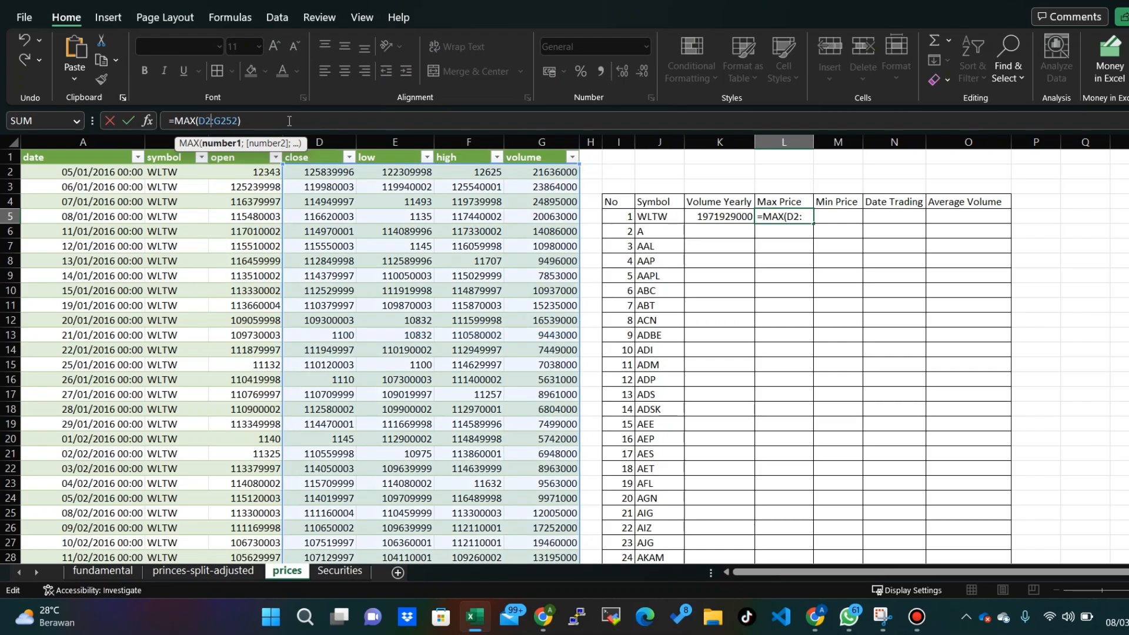
pyautogui.press('Right')
pyautogui.press('Right')
pyautogui.press('Right')
pyautogui.press('BackSpace')
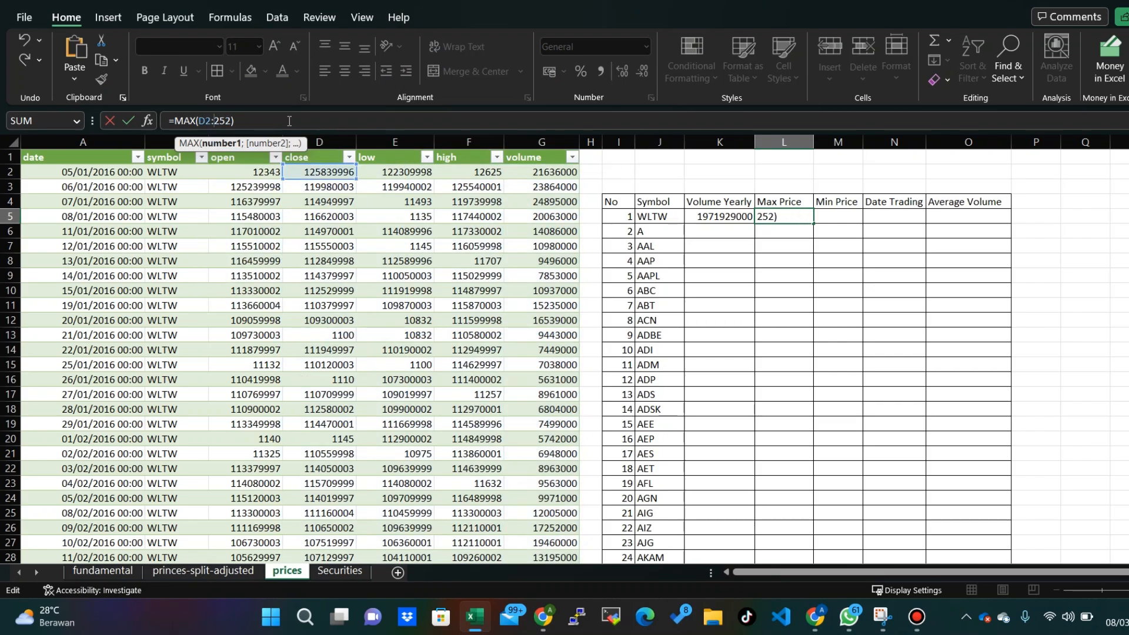
pyautogui.write('D')
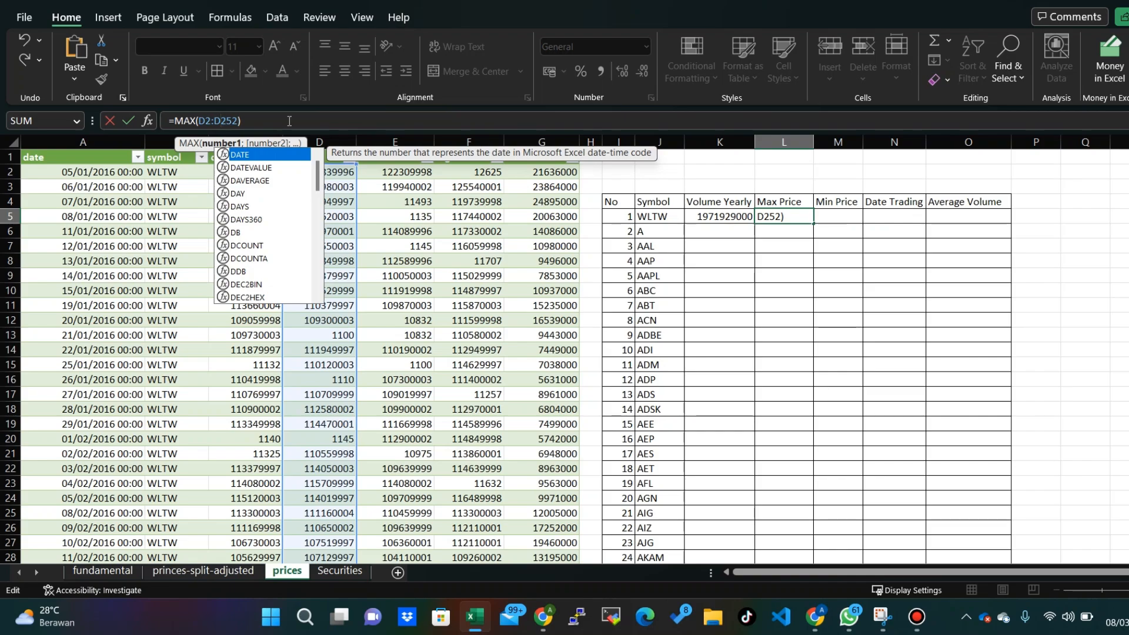
pyautogui.press('Return')
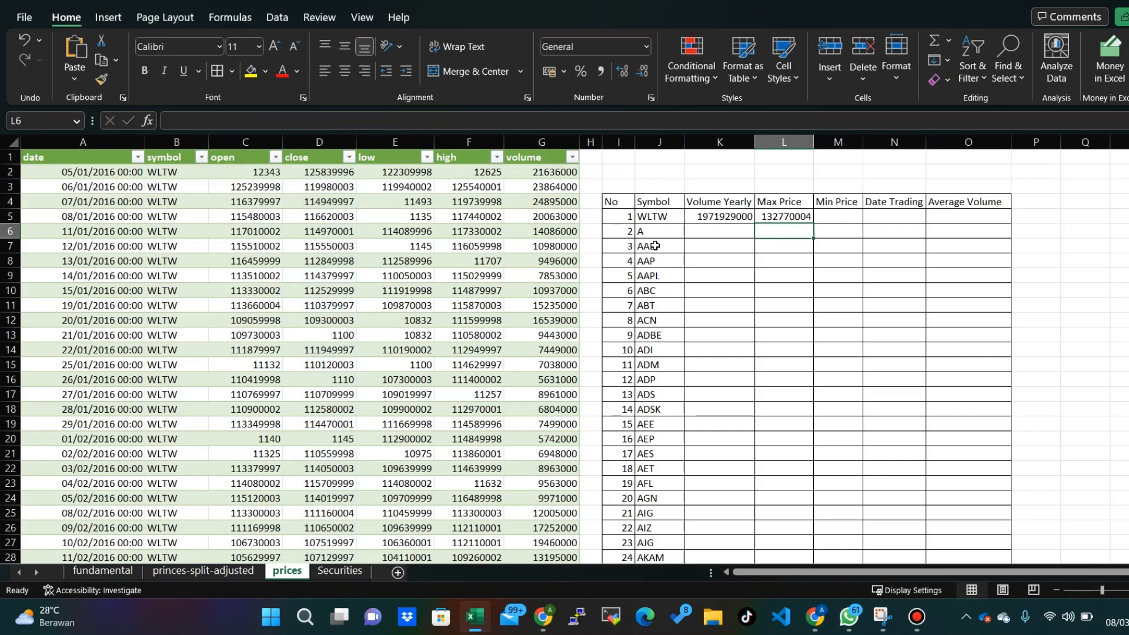
# - Copy the formula =MAX(D2:D252) from L5 into the Min Price cell M5
pyautogui.click(784, 219)
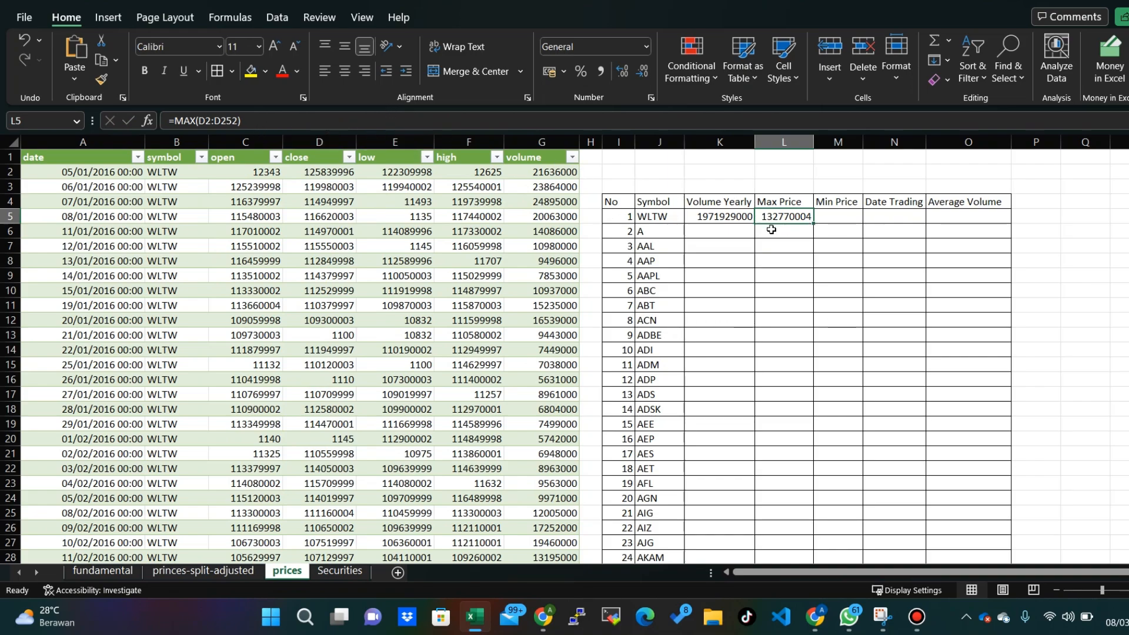
pyautogui.tripleClick(241, 120)
pyautogui.hotkey('ctrl', 'c')
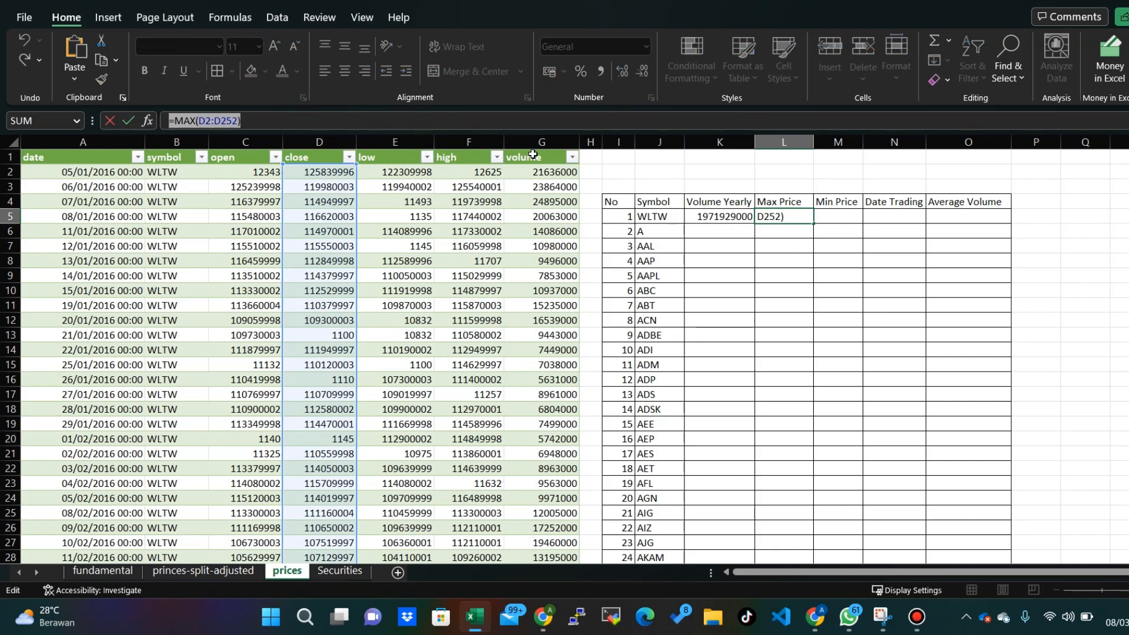
pyautogui.press('Return')
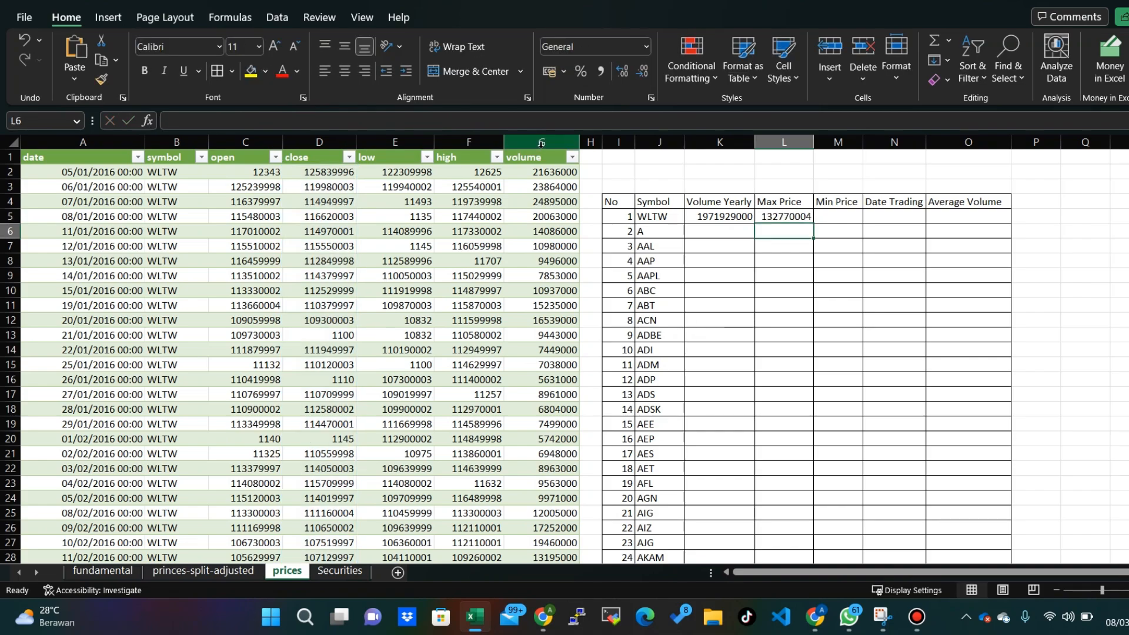
pyautogui.click(836, 215)
pyautogui.write('=')
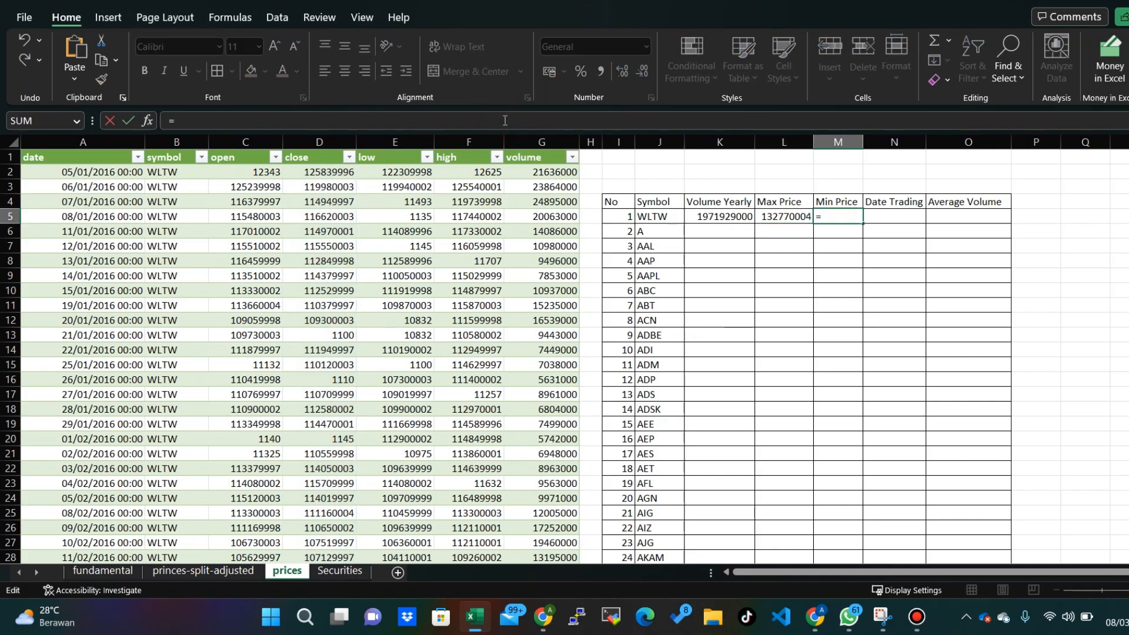
pyautogui.hotkey('ctrl', 'v')
pyautogui.press('Home')
pyautogui.press('Delete')
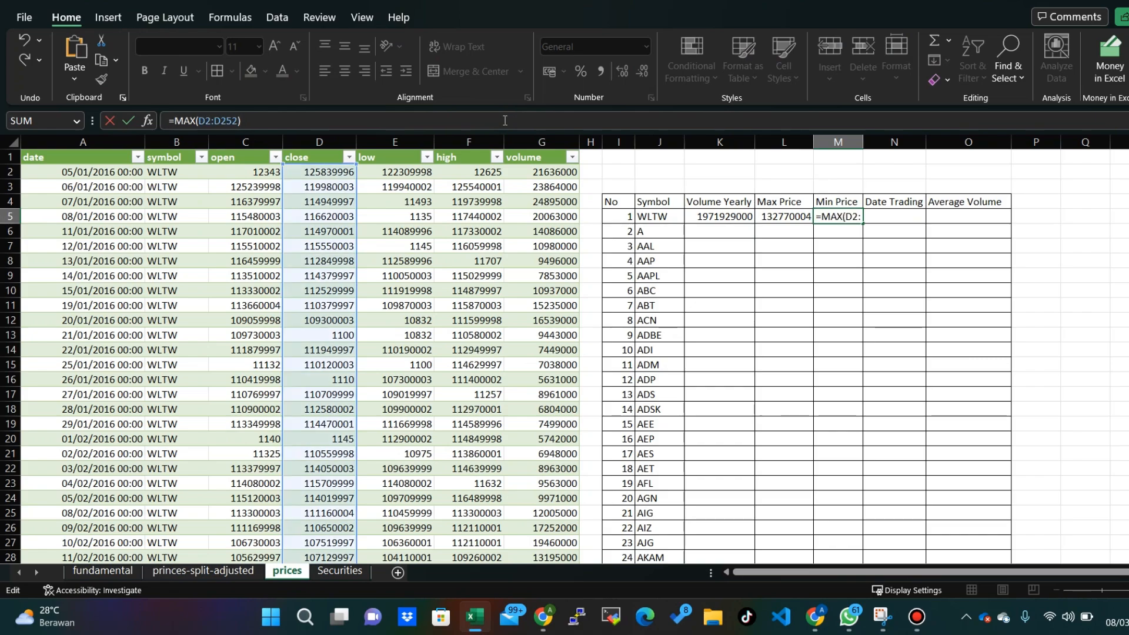
pyautogui.press('Return')
# - Replace the function in the Min Price cell M5 so its formula reads =MIN(D2:D252)
pyautogui.click(841, 217)
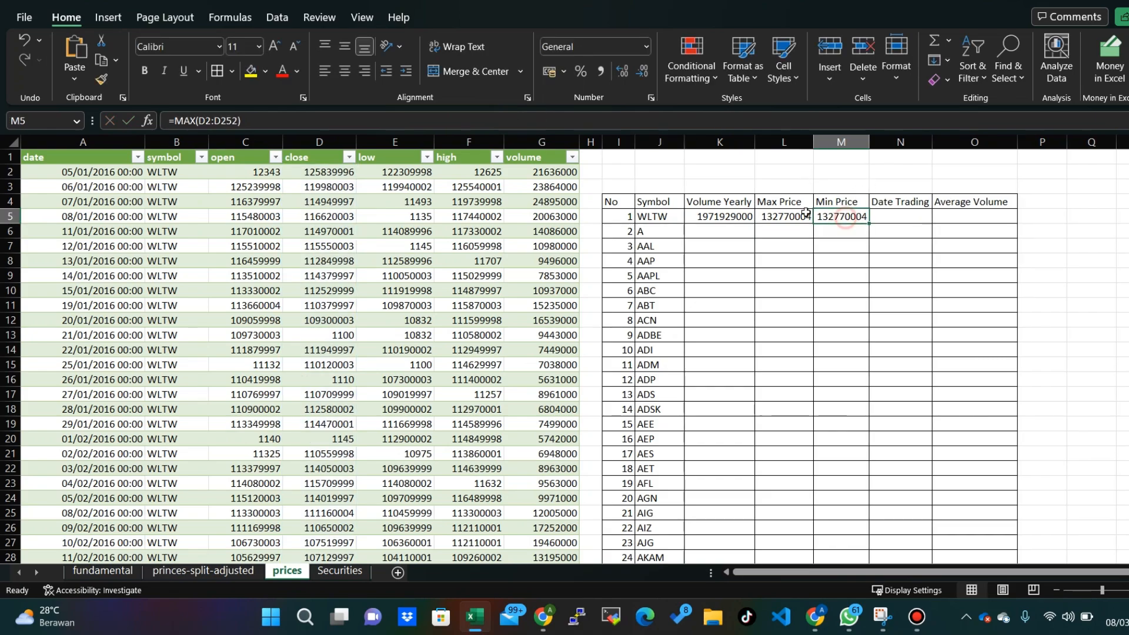
pyautogui.click(194, 124)
pyautogui.doubleClick(194, 122)
pyautogui.write('MIN')
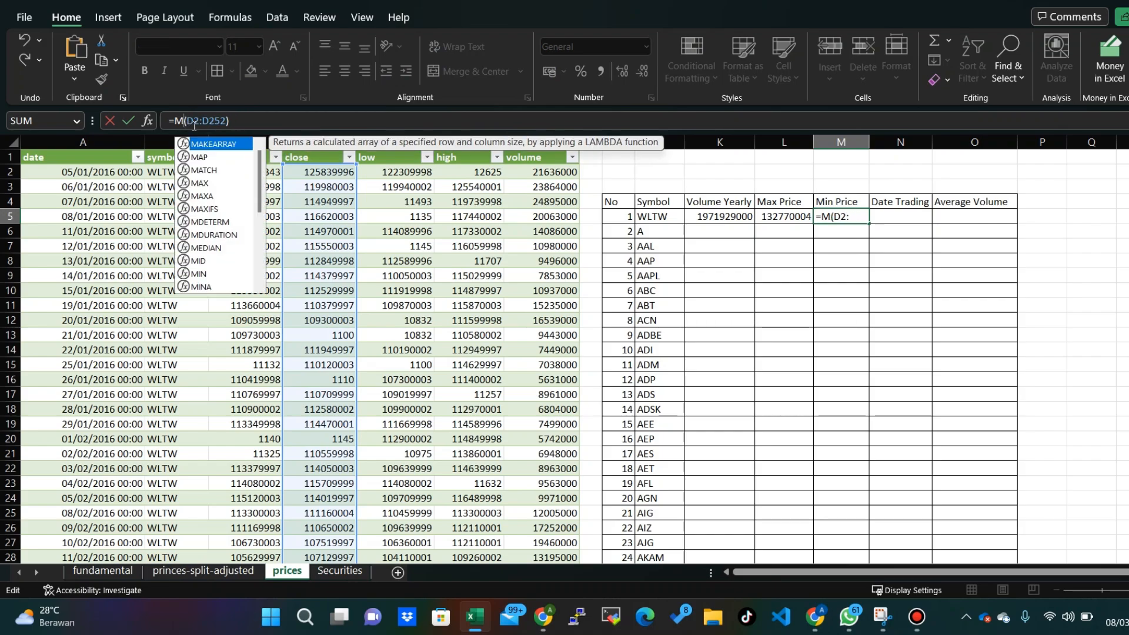
pyautogui.press('Return')
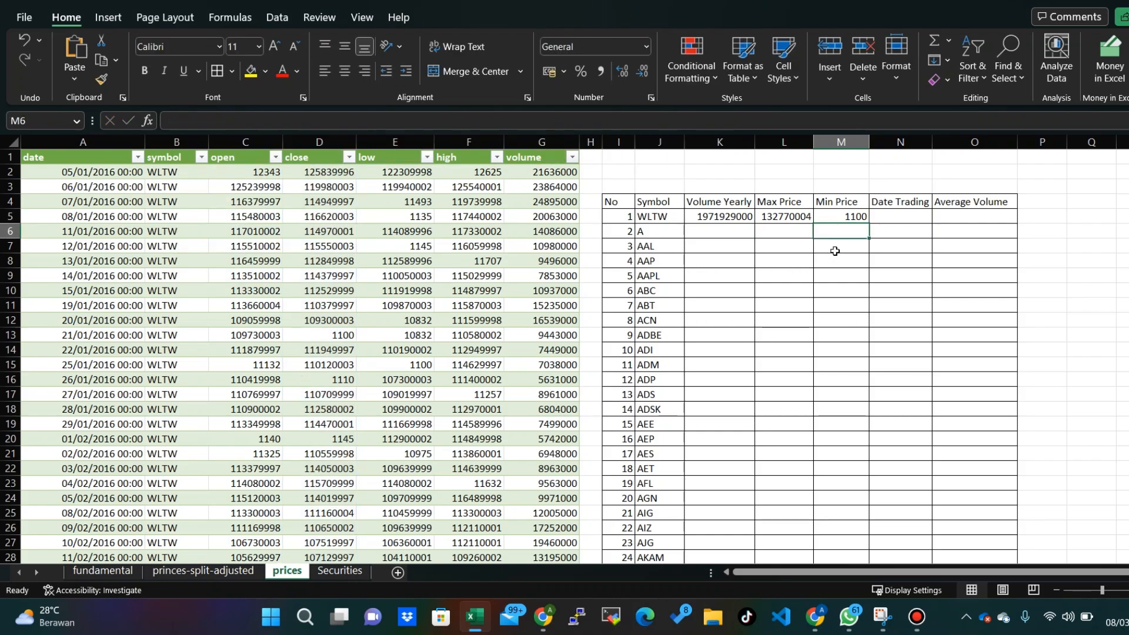
pyautogui.click(841, 216)
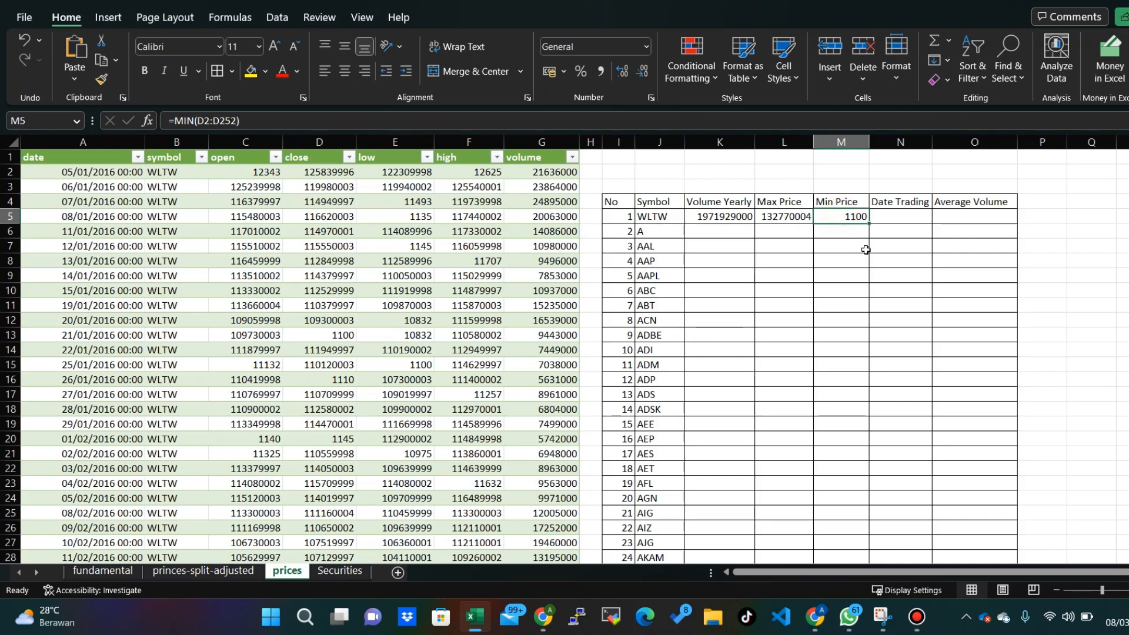
# - Copy the text of M5's Min Price formula for reuse in the Date Trading column
pyautogui.click(900, 215)
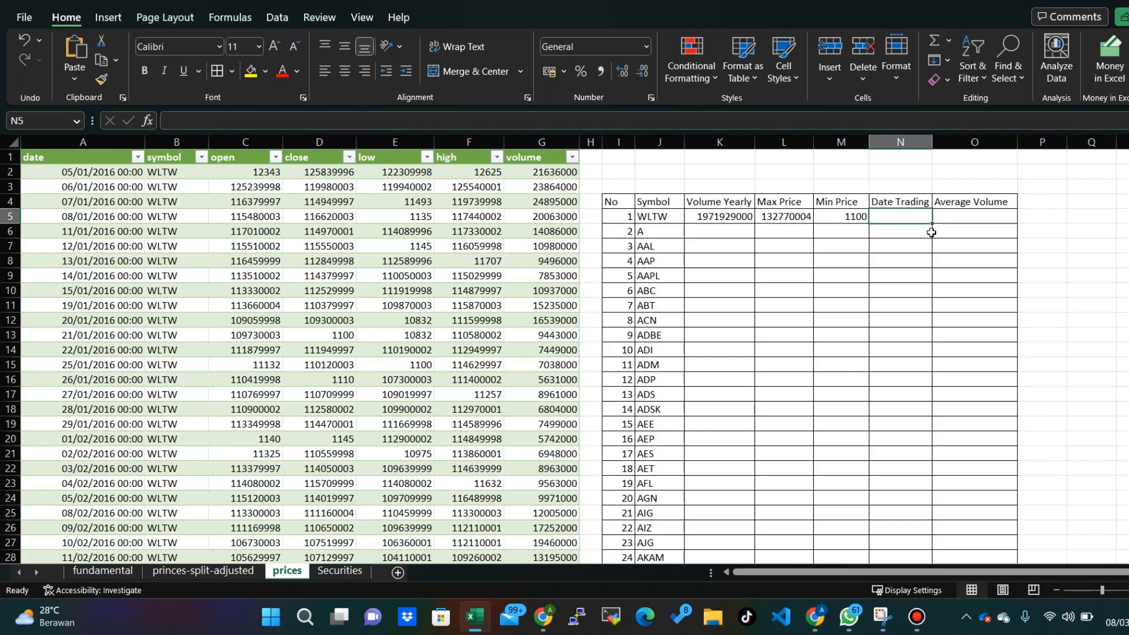
pyautogui.click(852, 220)
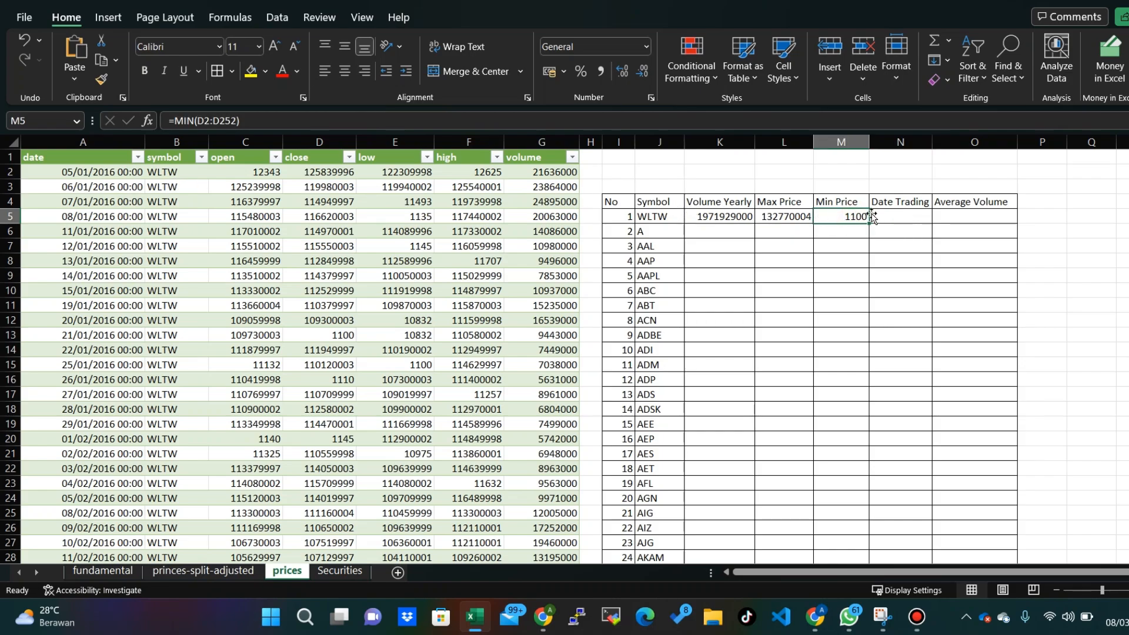
pyautogui.click(888, 216)
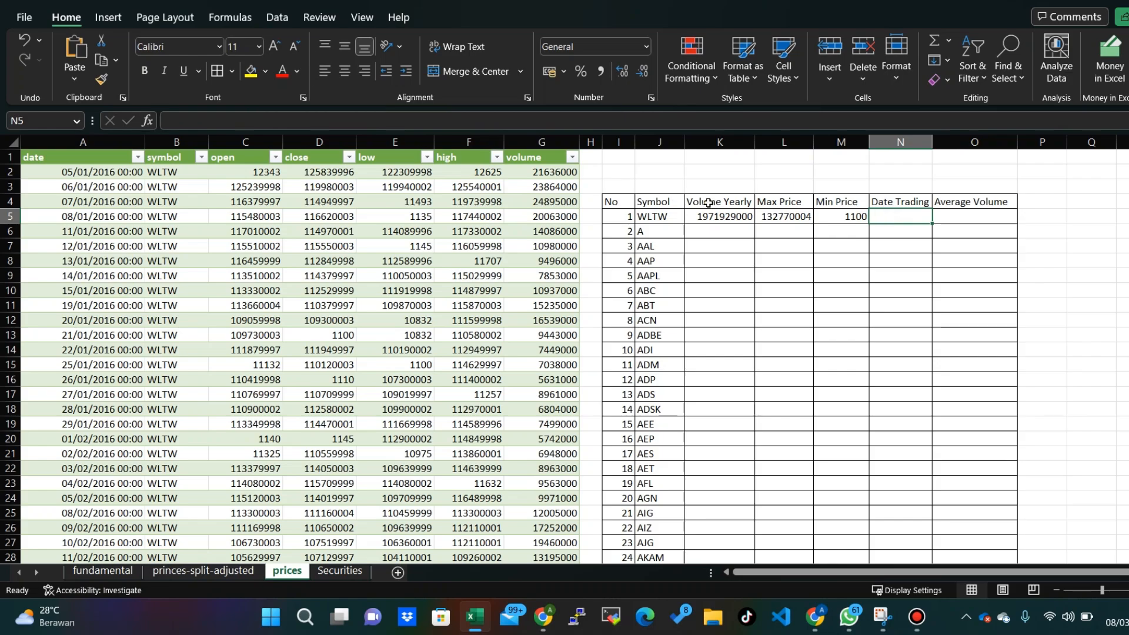
pyautogui.click(847, 217)
pyautogui.write('=MIN(D2:D252')
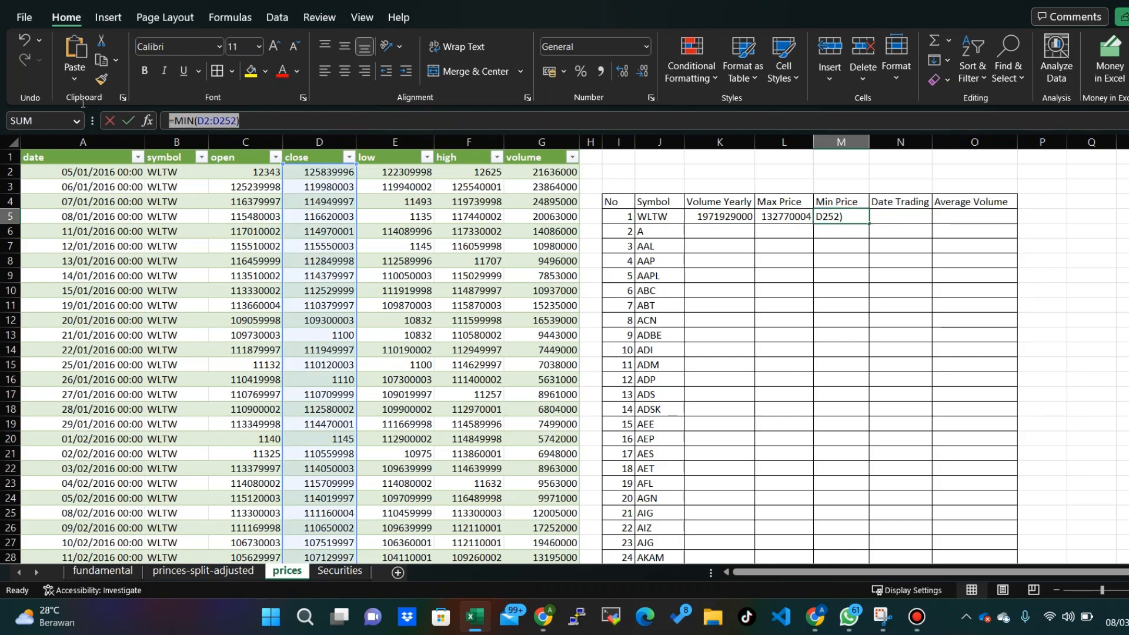
pyautogui.click(902, 214)
pyautogui.write('=')
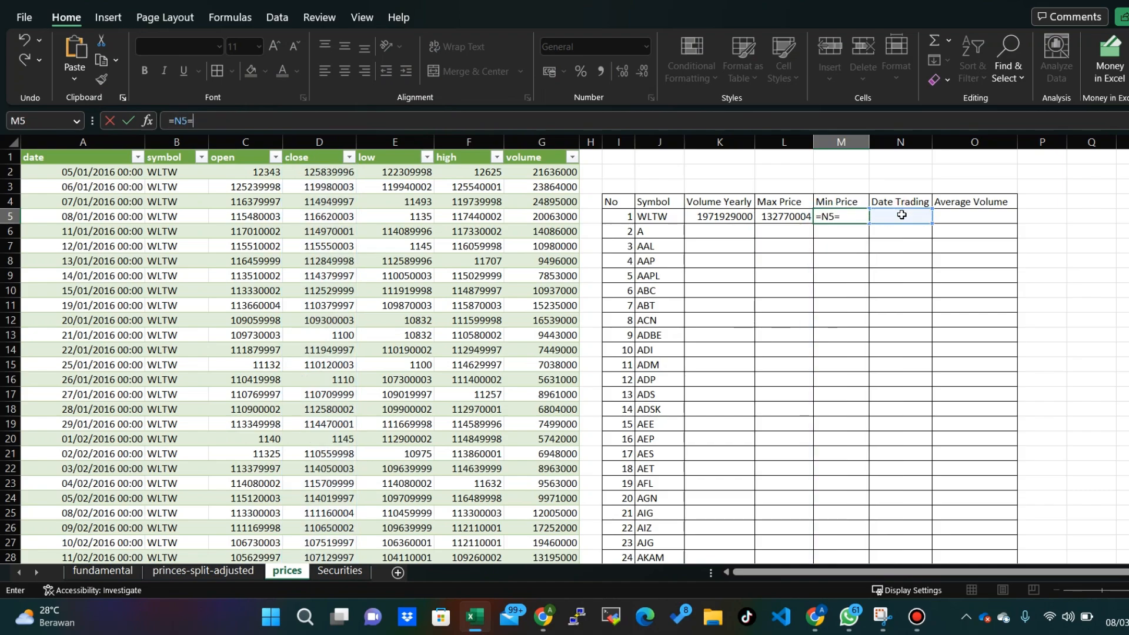
pyautogui.press('Return')
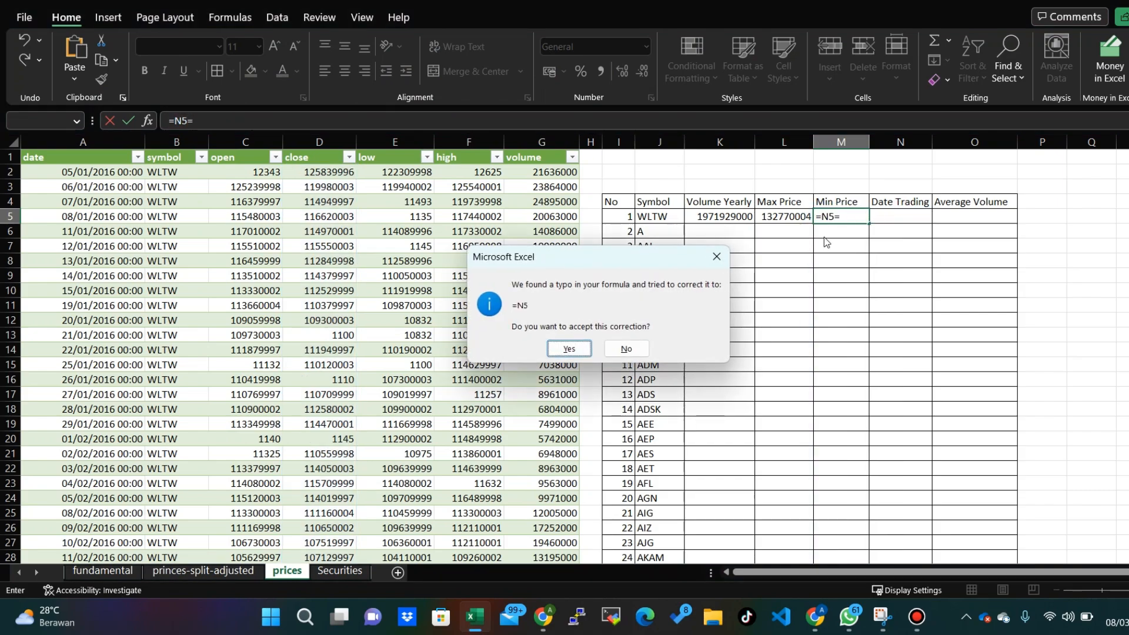
pyautogui.click(569, 348)
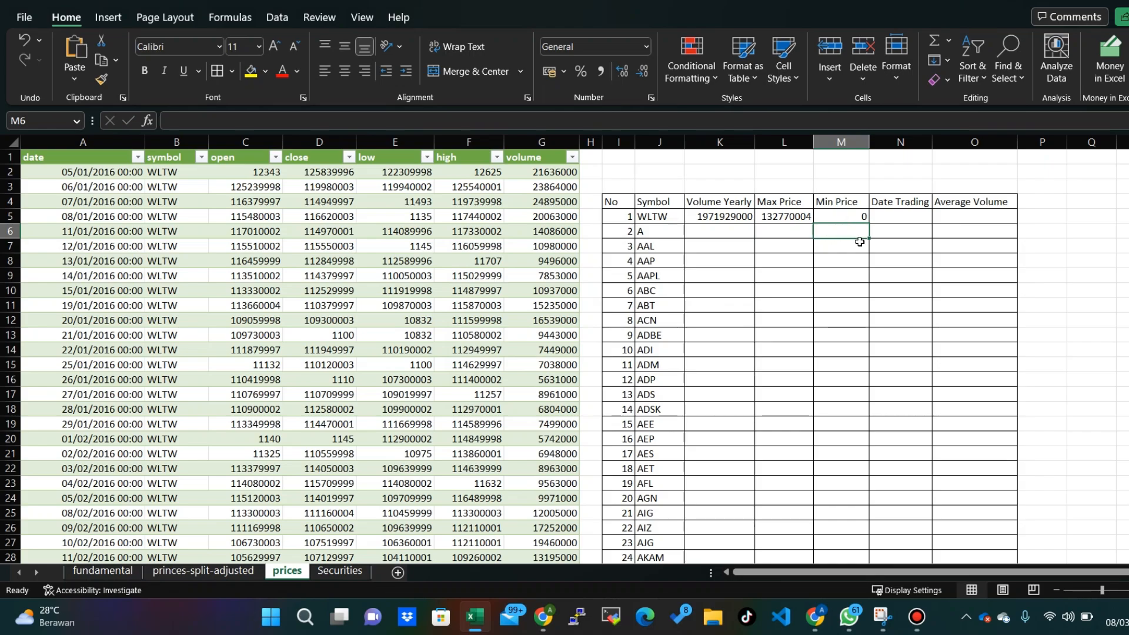
pyautogui.hotkey('ctrl', 'z')
# - Paste the copied formula into the Date Trading cell N5 and change its function to get =COUNT(D2:D252)
pyautogui.click(882, 218)
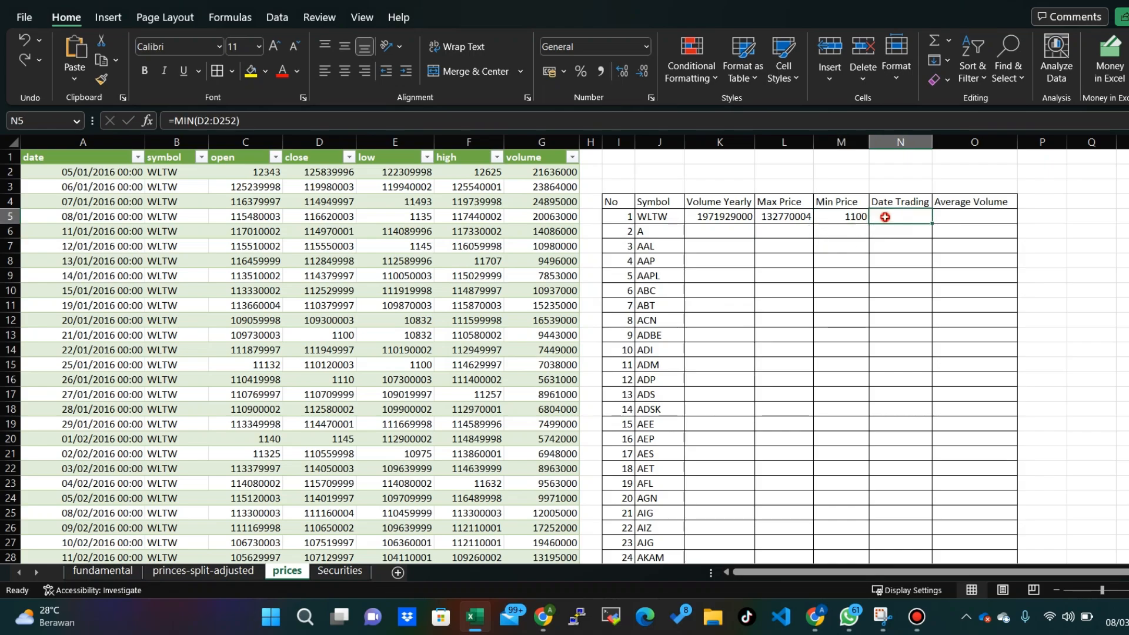
pyautogui.click(438, 122)
pyautogui.write('=MIN(D2:D252)')
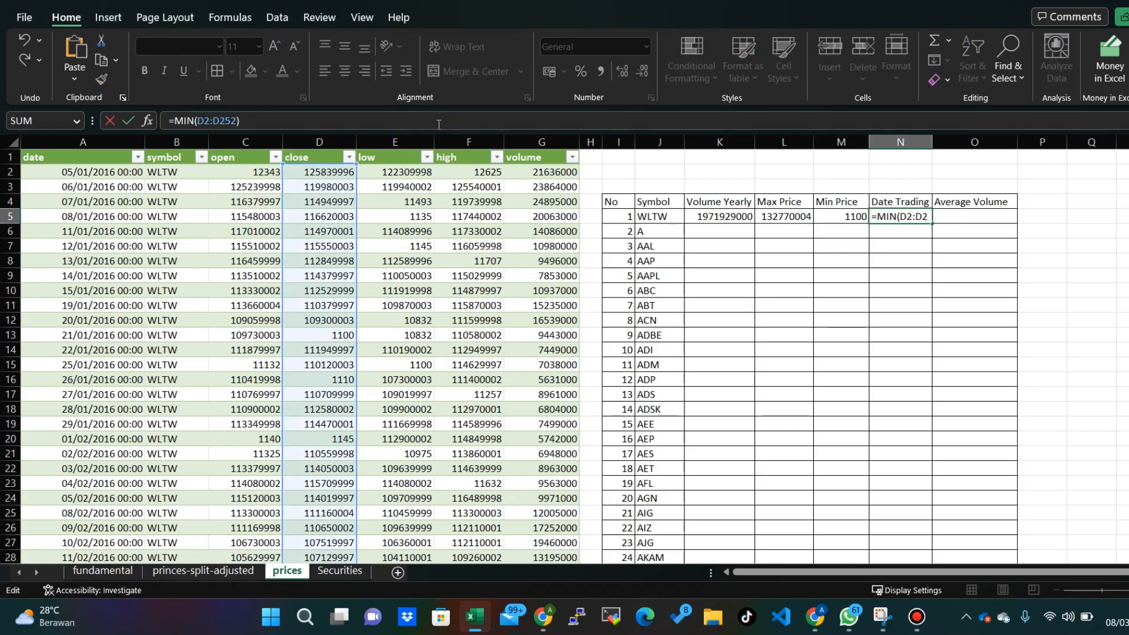
pyautogui.press('Home')
pyautogui.press('Right')
pyautogui.hotkey('shift', 'Right')
pyautogui.hotkey('shift', 'Right')
pyautogui.hotkey('shift', 'Right')
pyautogui.write('COUN')
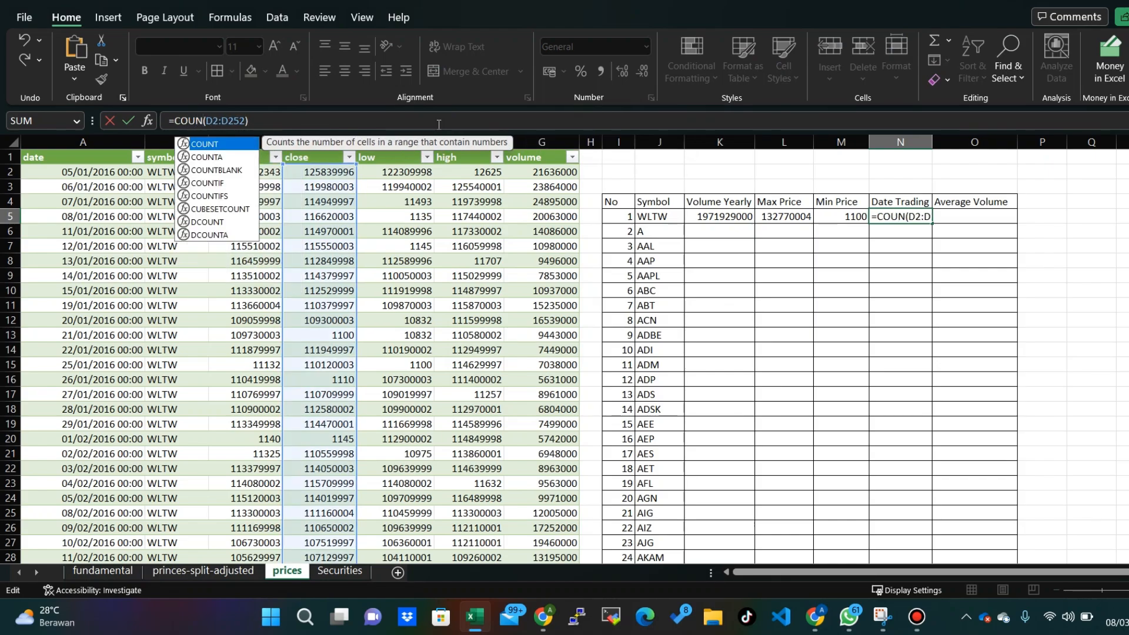
pyautogui.write('T')
pyautogui.press('Return')
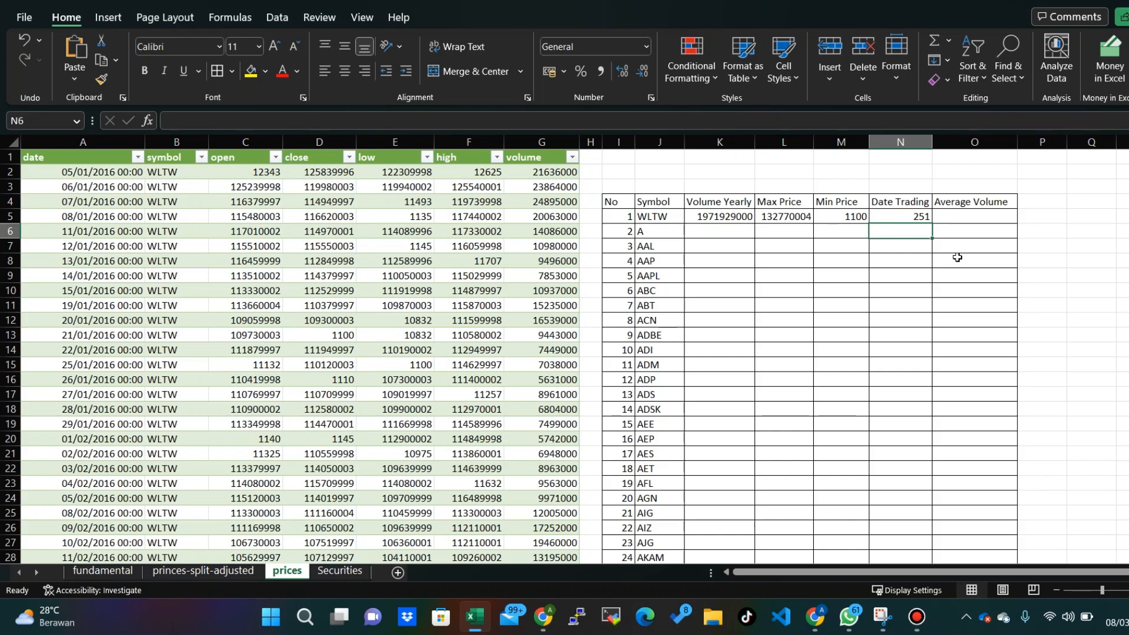
pyautogui.click(896, 215)
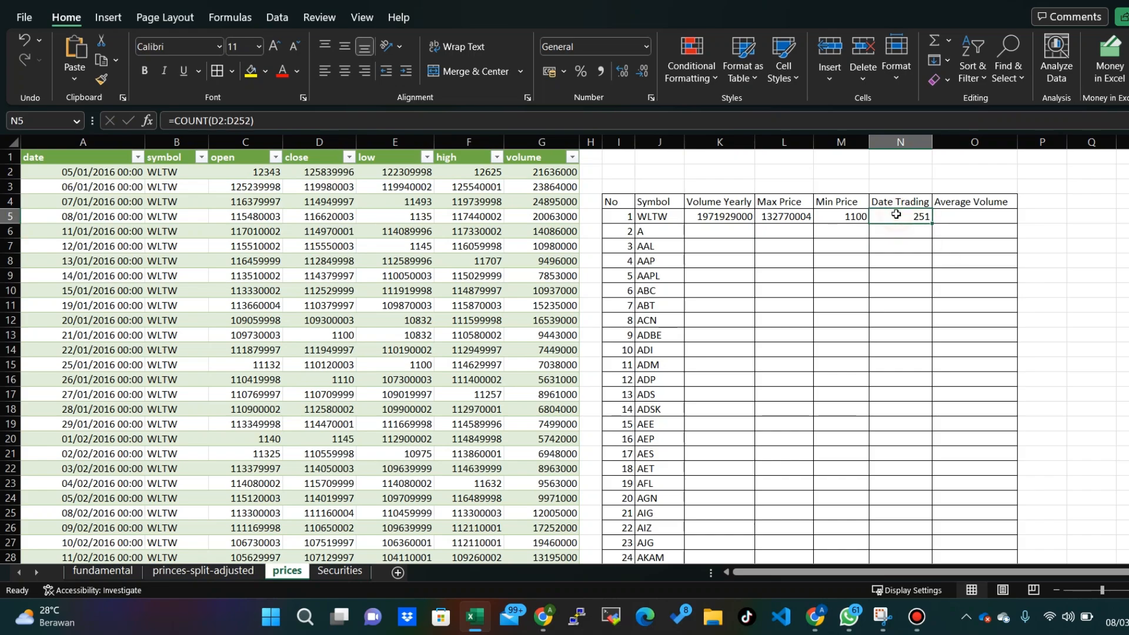
# - Copy the text of the Volume Yearly formula =SUM(G2:G252) in K5 for reuse in the Average Volume column
pyautogui.click(996, 223)
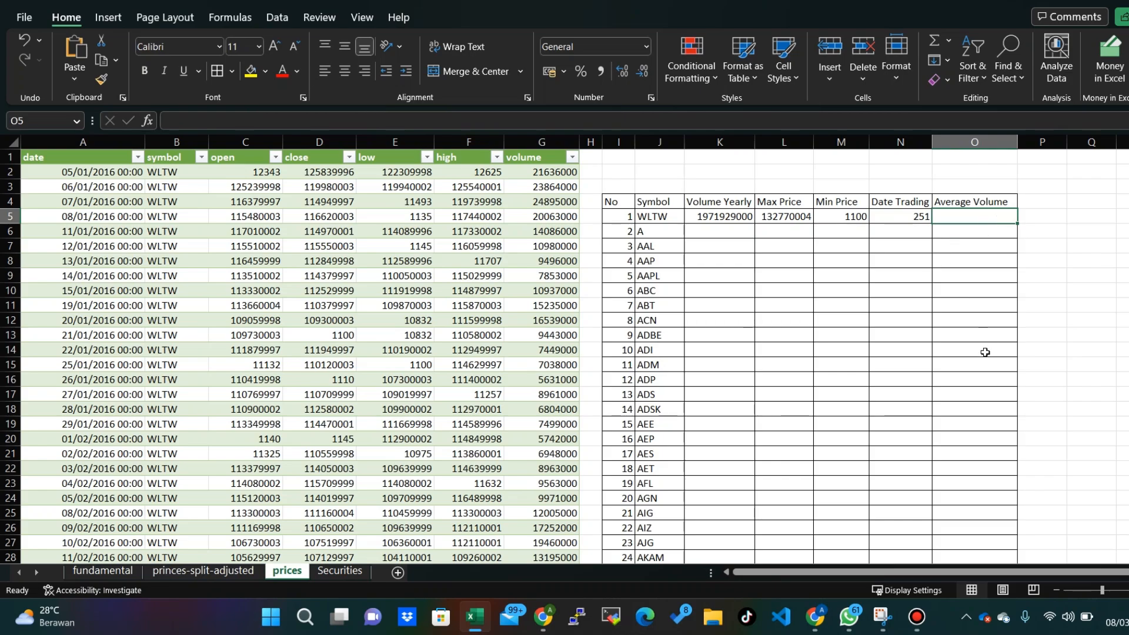
pyautogui.click(734, 217)
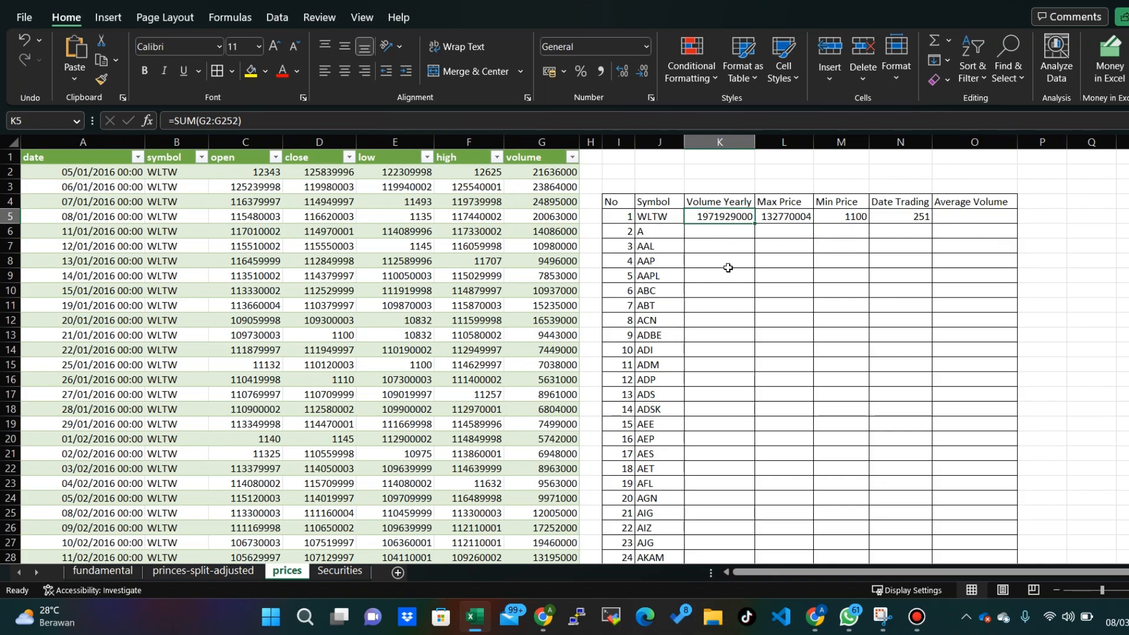
pyautogui.moveTo(388, 121); pyautogui.dragTo(167, 121)
pyautogui.hotkey('ctrl', 'c')
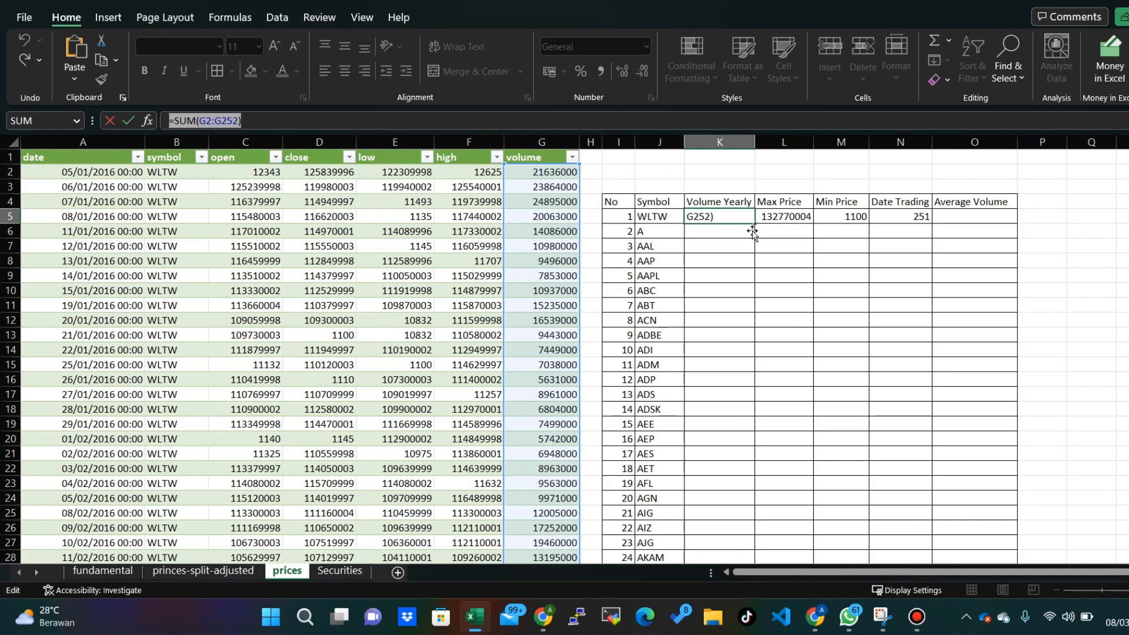
pyautogui.press('Return')
# - Paste the copied formula into the Average Volume cell O5 and change its function to get =AVERAGE(G2:G252)
pyautogui.click(987, 216)
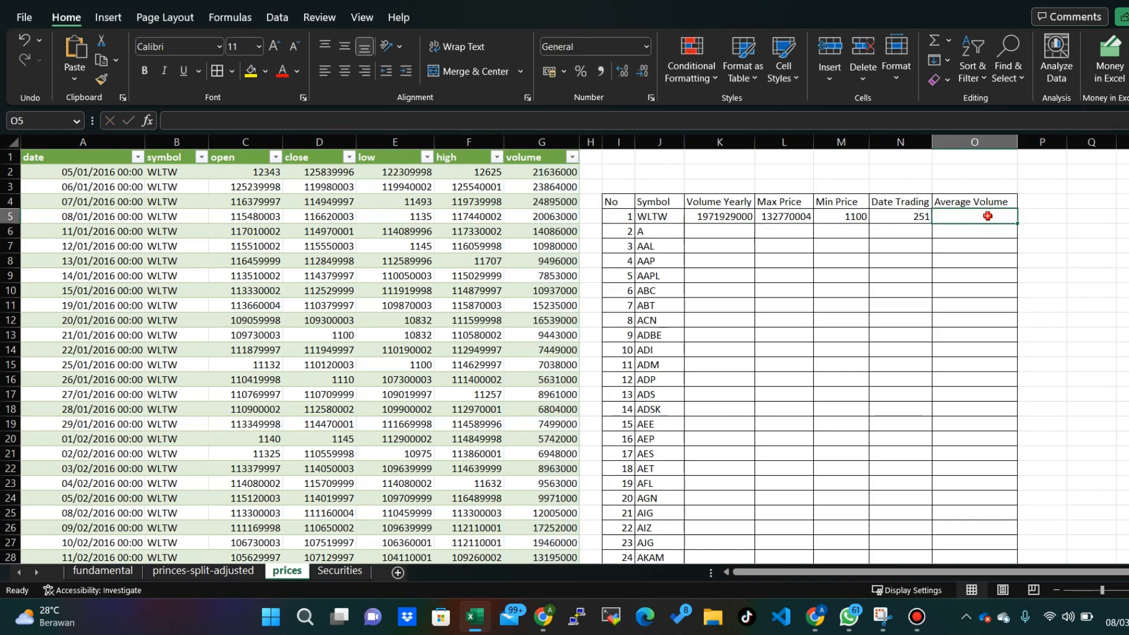
pyautogui.click(675, 122)
pyautogui.hotkey('ctrl', 'v')
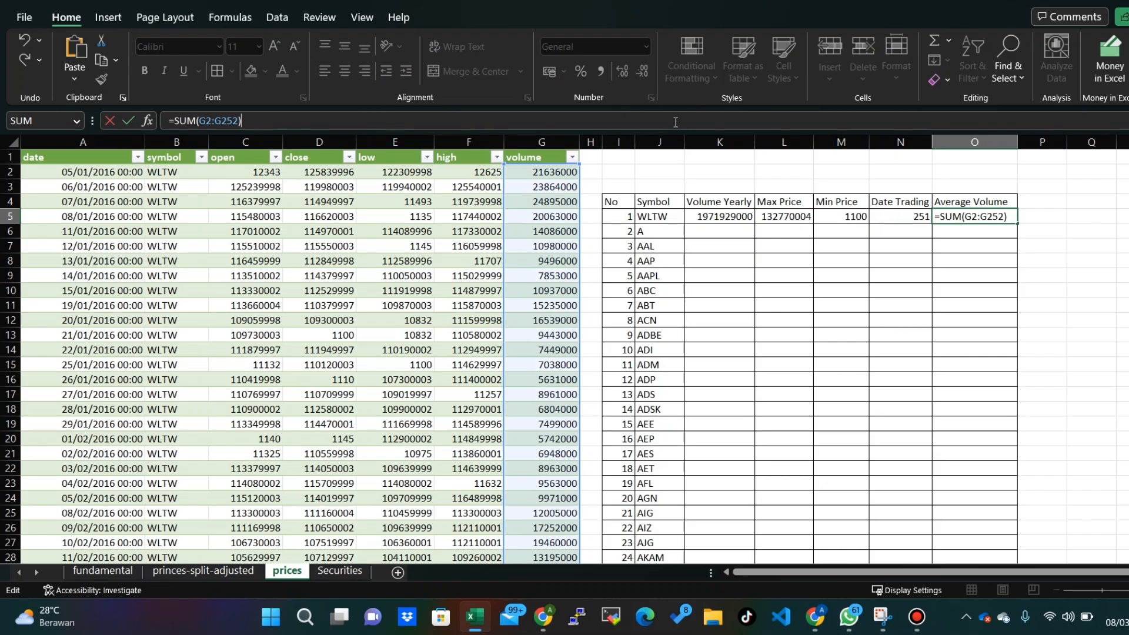
pyautogui.press('Left')
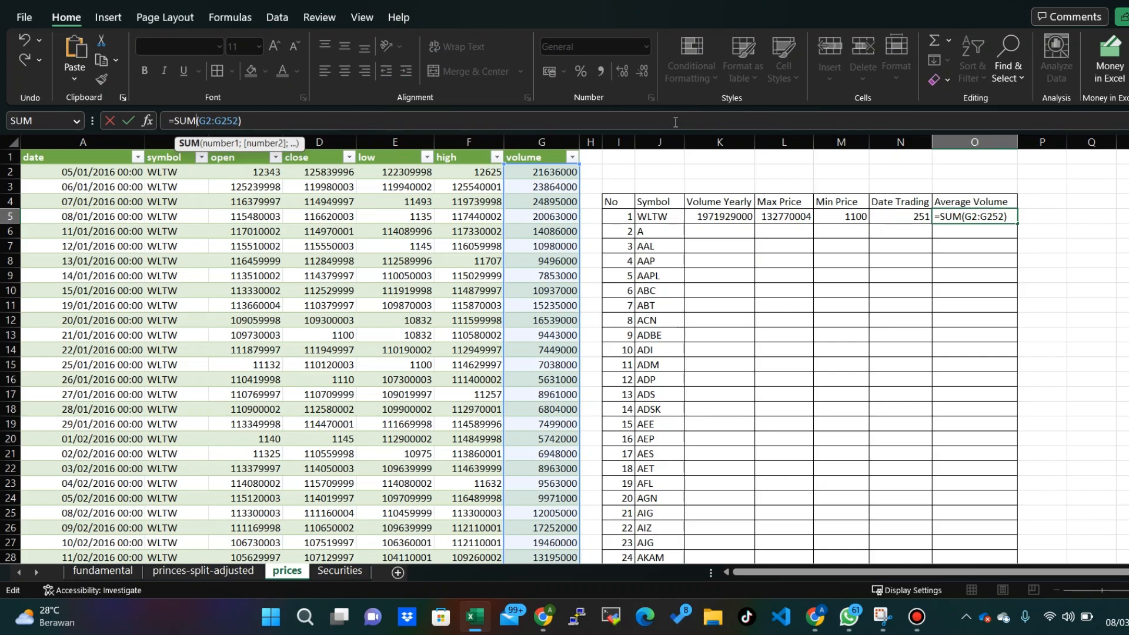
pyautogui.press('BackSpace')
pyautogui.press('BackSpace')
pyautogui.press('BackSpace')
pyautogui.write('AV')
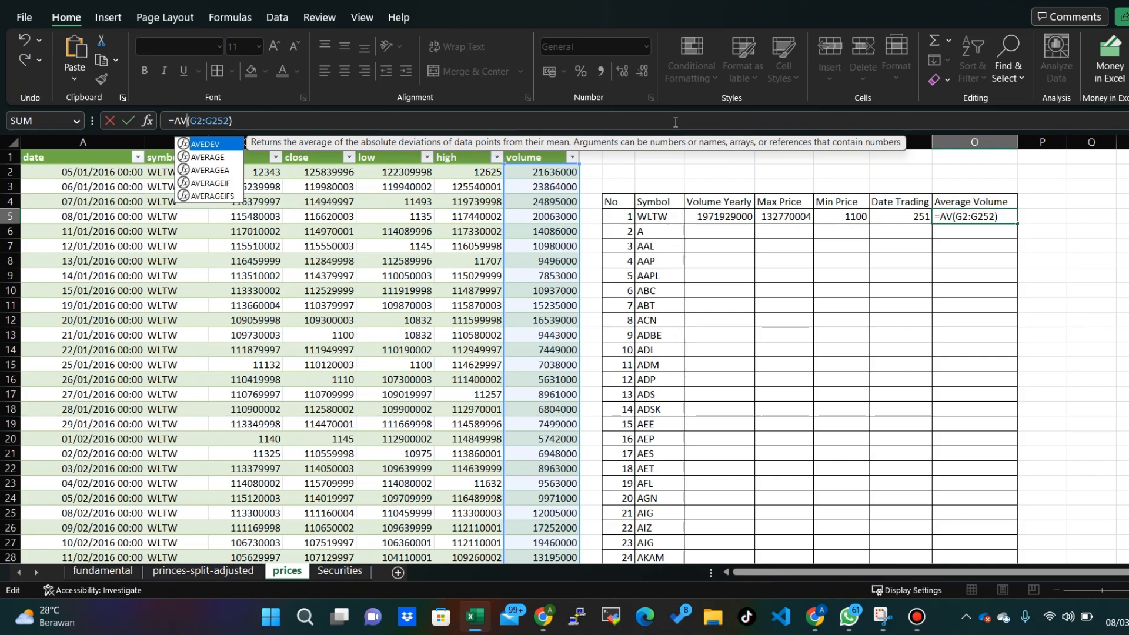
pyautogui.write('ERAGE')
pyautogui.press('Return')
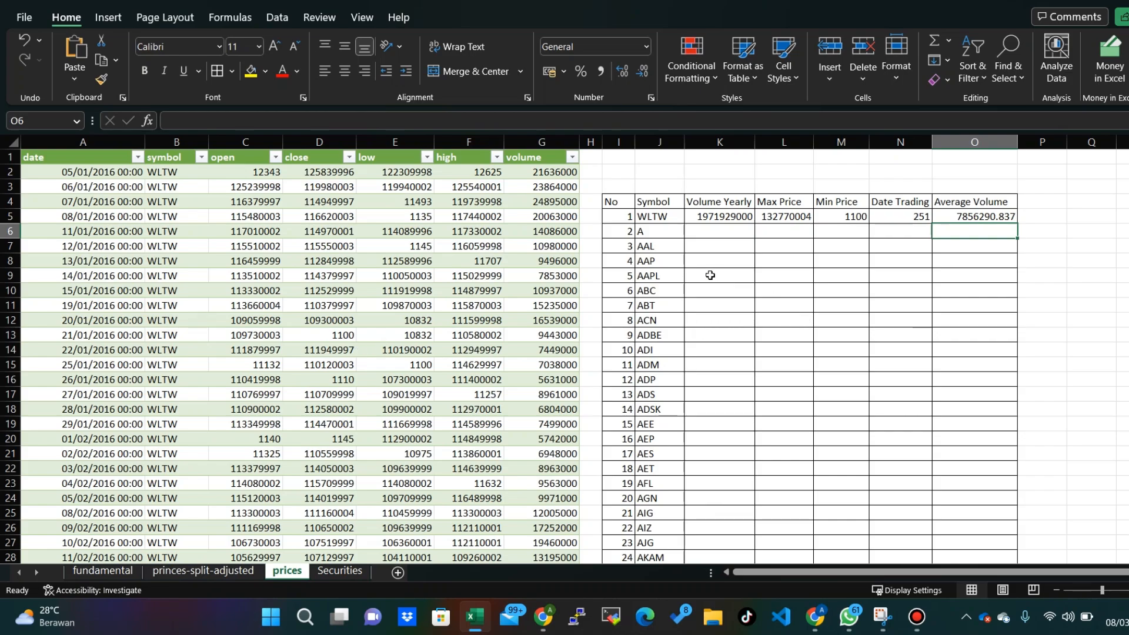
# - Review the WLTW row's Volume Yearly and Max Price formulas and the symbols listed below it
pyautogui.click(736, 221)
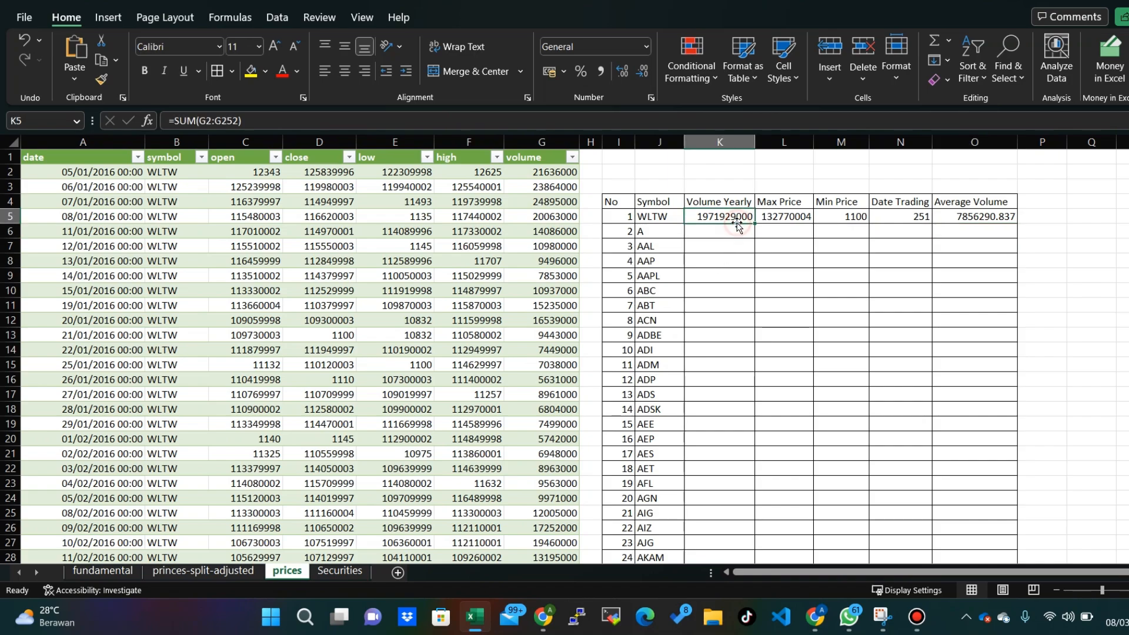
pyautogui.click(650, 234)
pyautogui.click(655, 247)
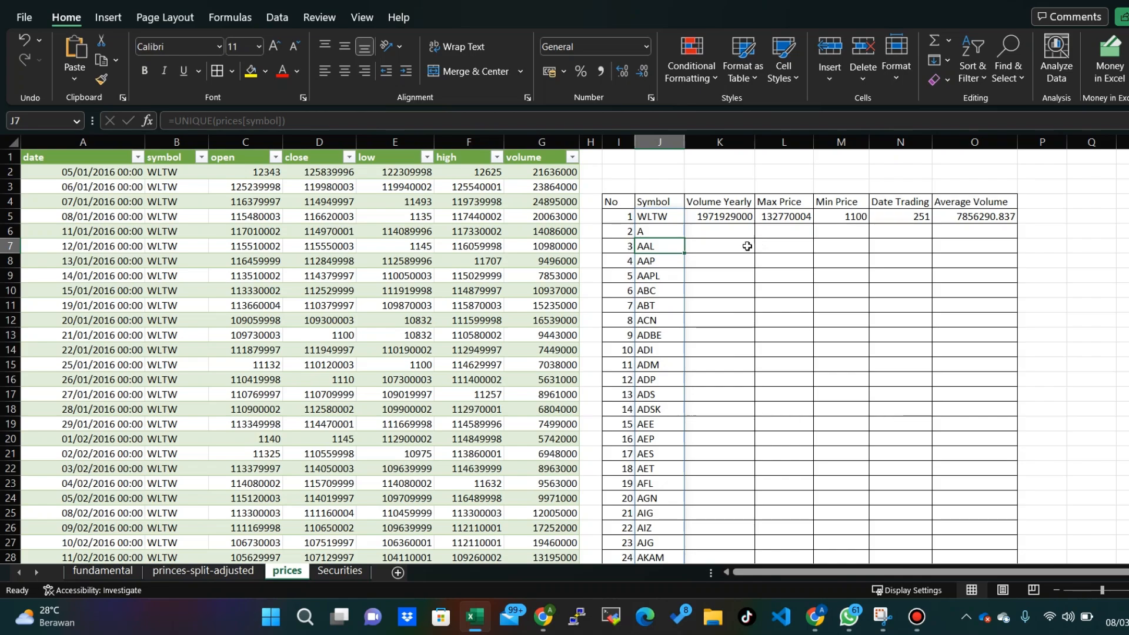
pyautogui.click(651, 215)
pyautogui.click(713, 214)
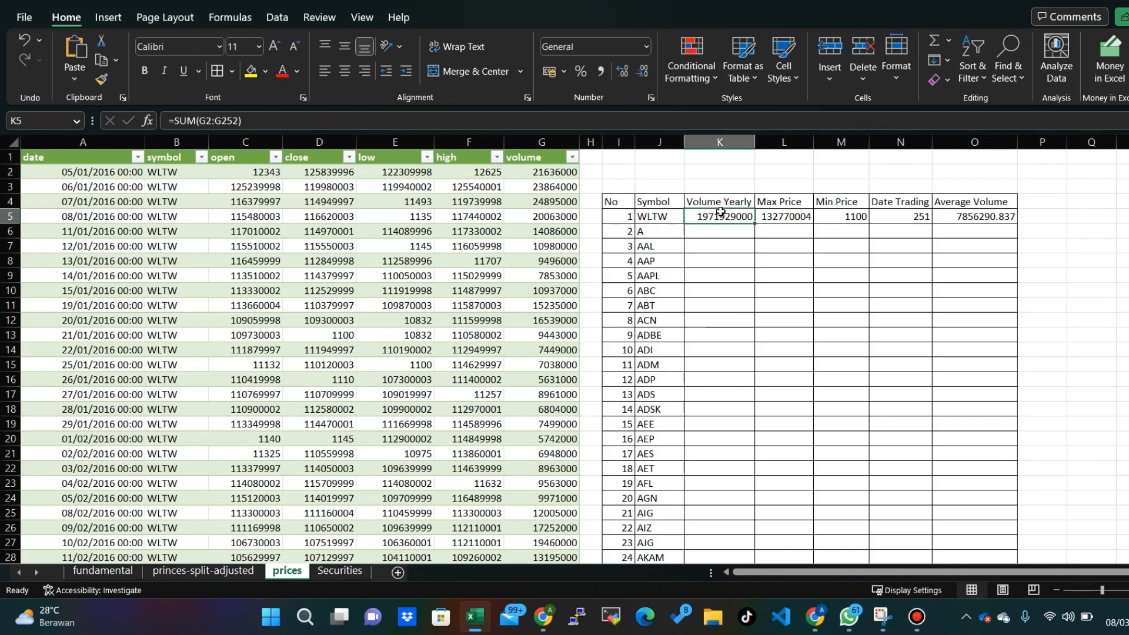
pyautogui.click(514, 119)
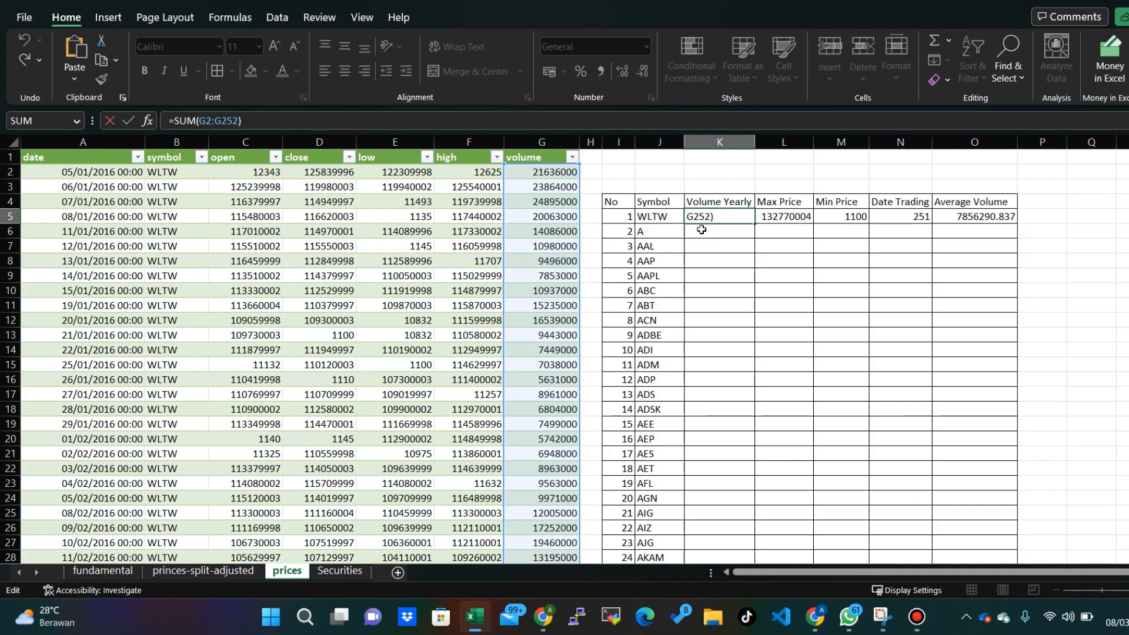
pyautogui.click(775, 218)
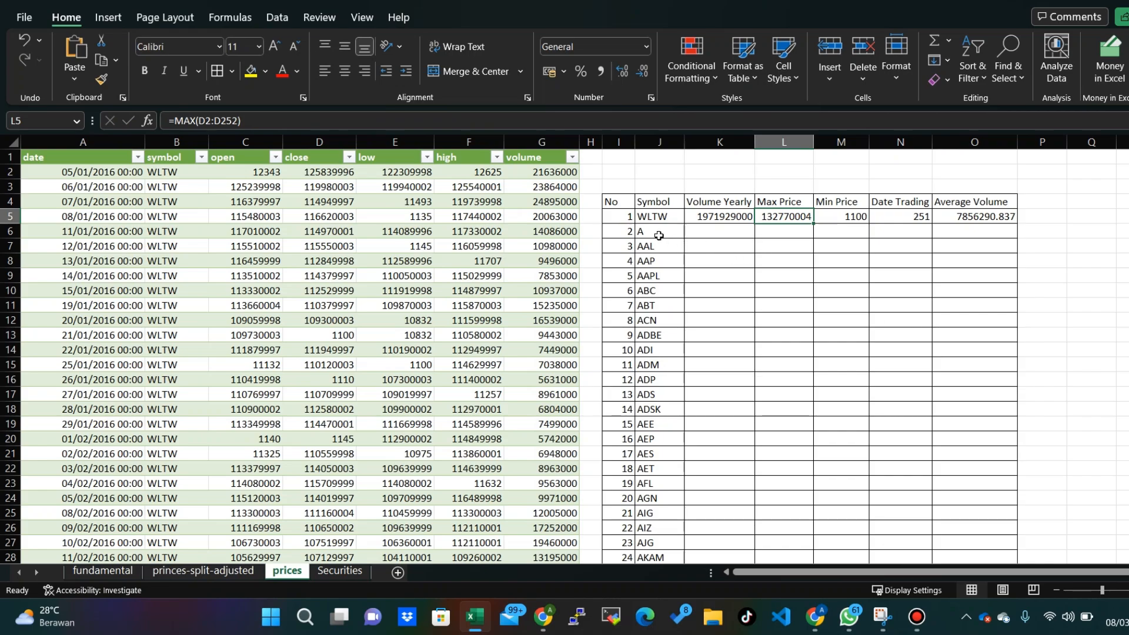
pyautogui.click(801, 259)
# - Clear the WLTW formulas from Volume Yearly through Average Volume in K5:O5
pyautogui.moveTo(732, 223); pyautogui.dragTo(967, 218)
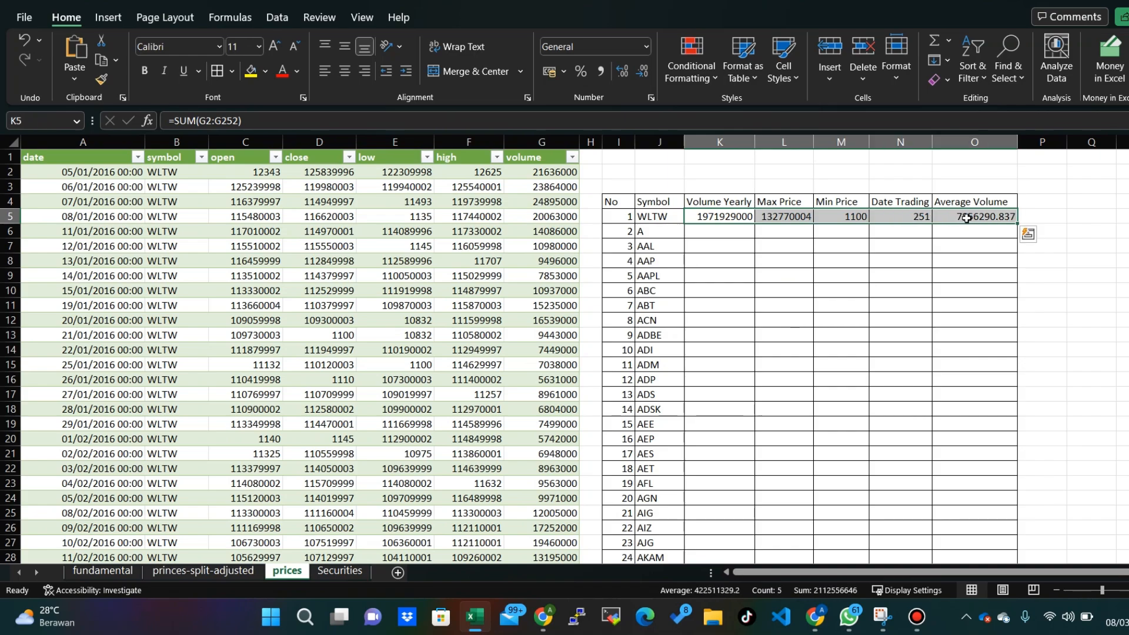
pyautogui.press('Delete')
pyautogui.moveTo(728, 297); pyautogui.dragTo(729, 305)
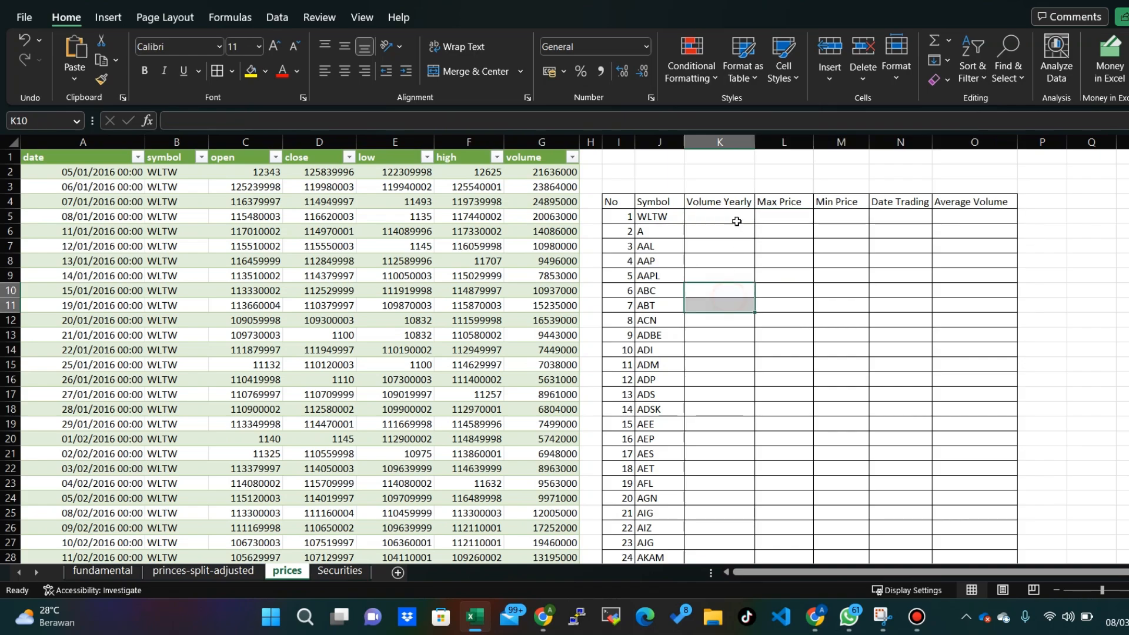
# - Begin a SUMIF formula in the WLTW Volume Yearly cell K5
pyautogui.click(736, 221)
pyautogui.write('=')
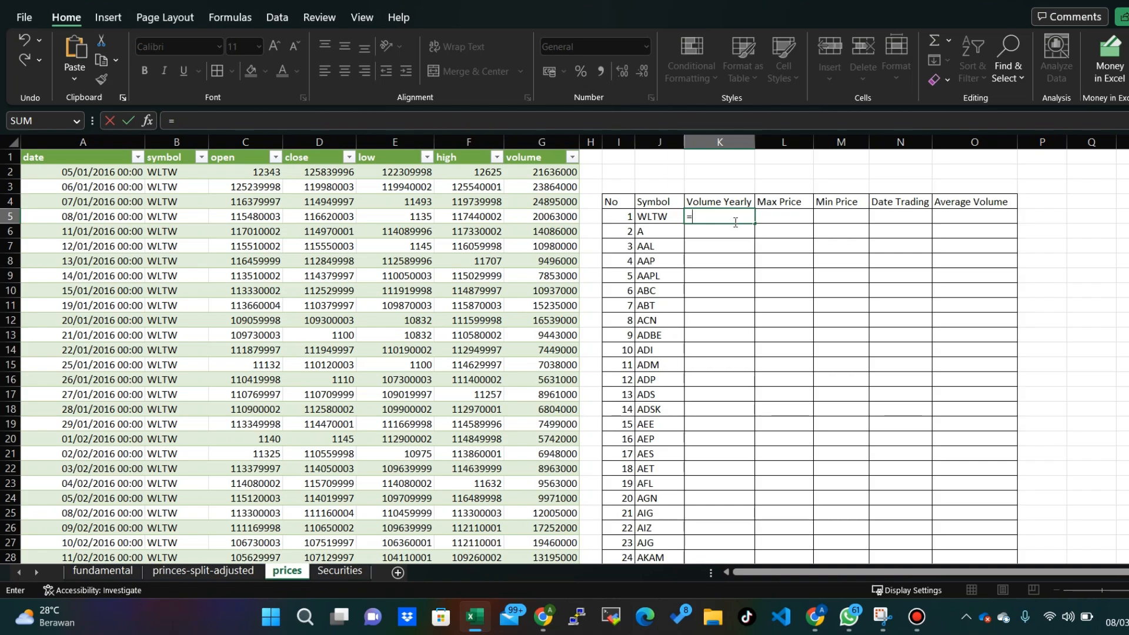
pyautogui.write('SUMIF')
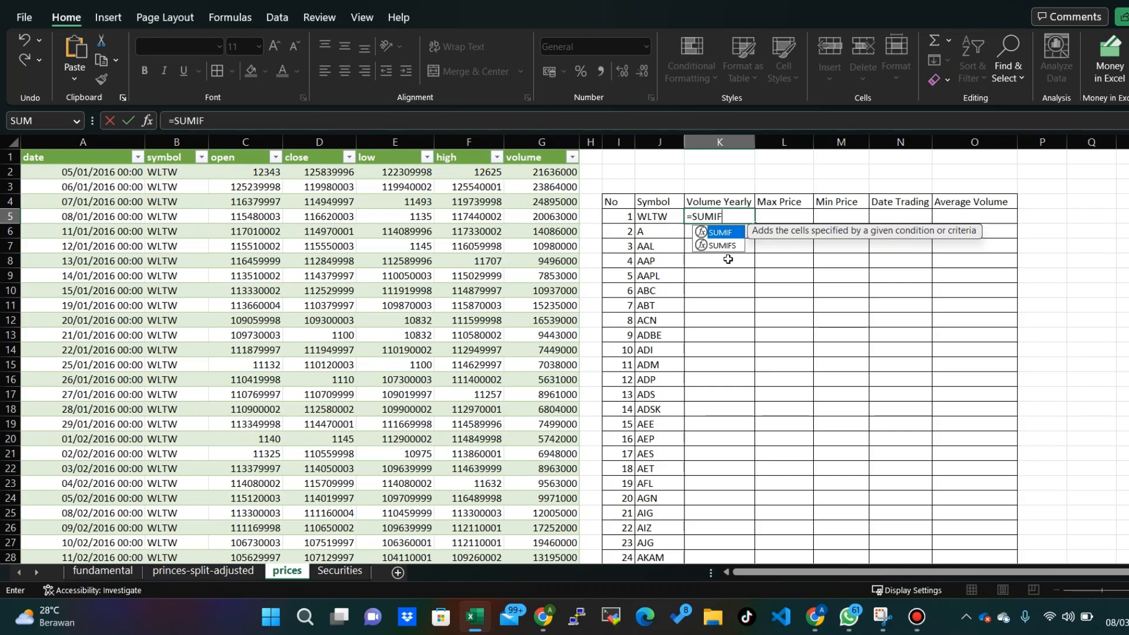
pyautogui.write('(')
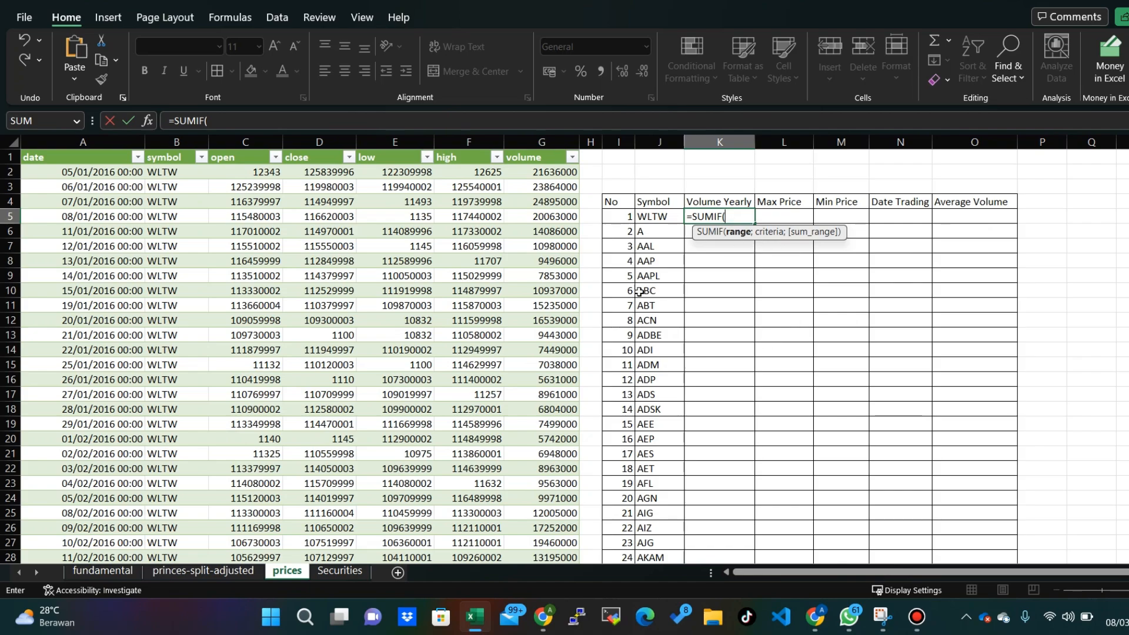
pyautogui.press('BackSpace')
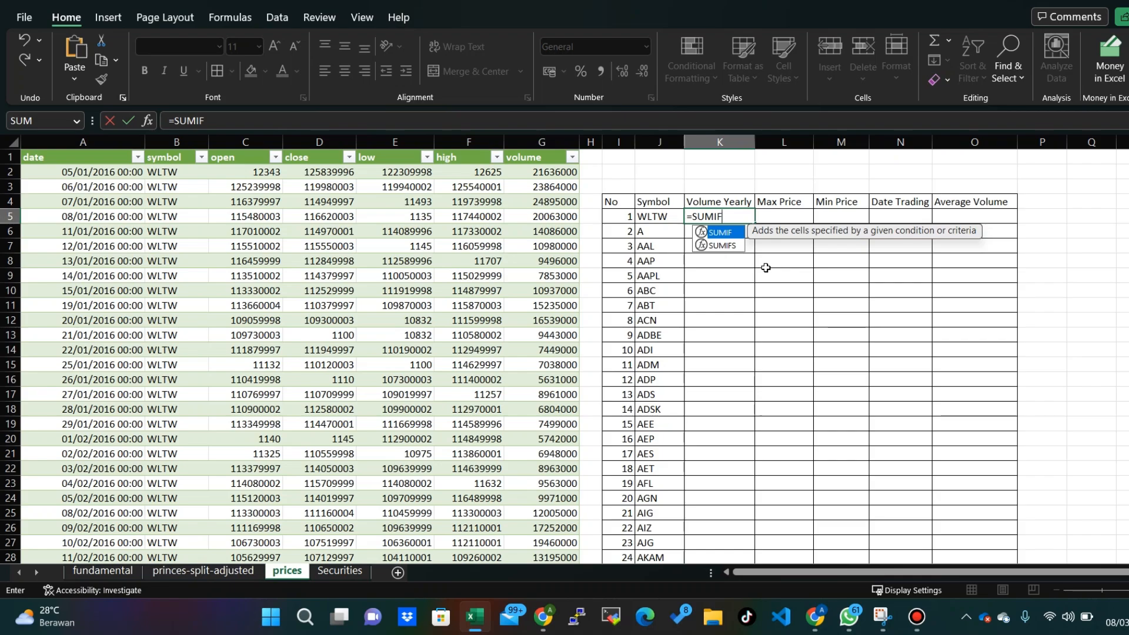
pyautogui.write('S(')
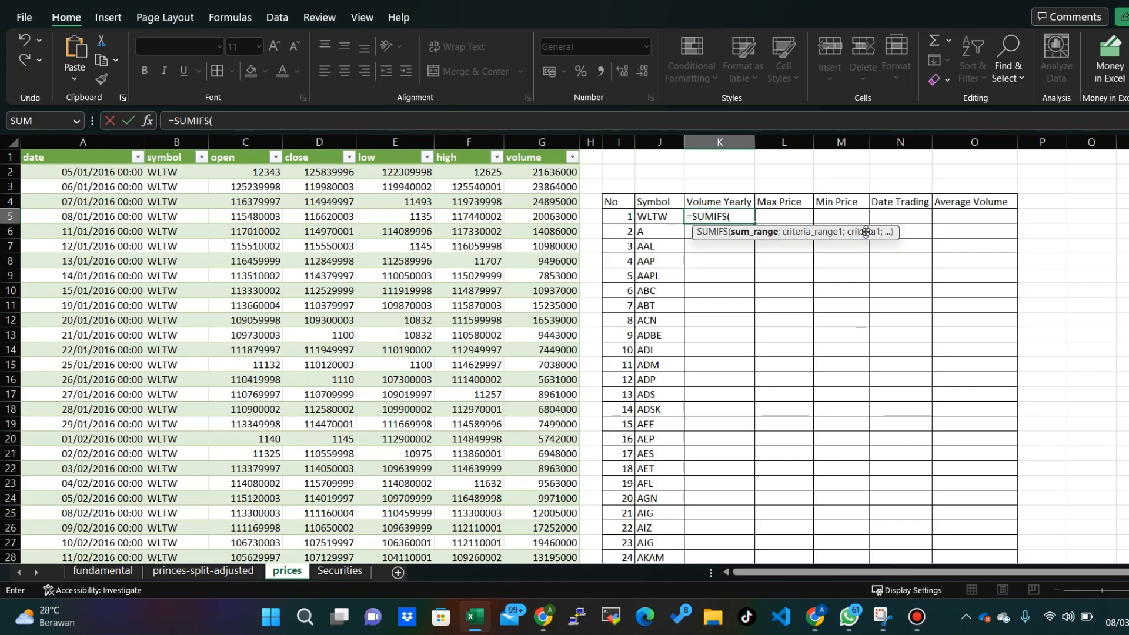
pyautogui.press('BackSpace')
pyautogui.press('BackSpace')
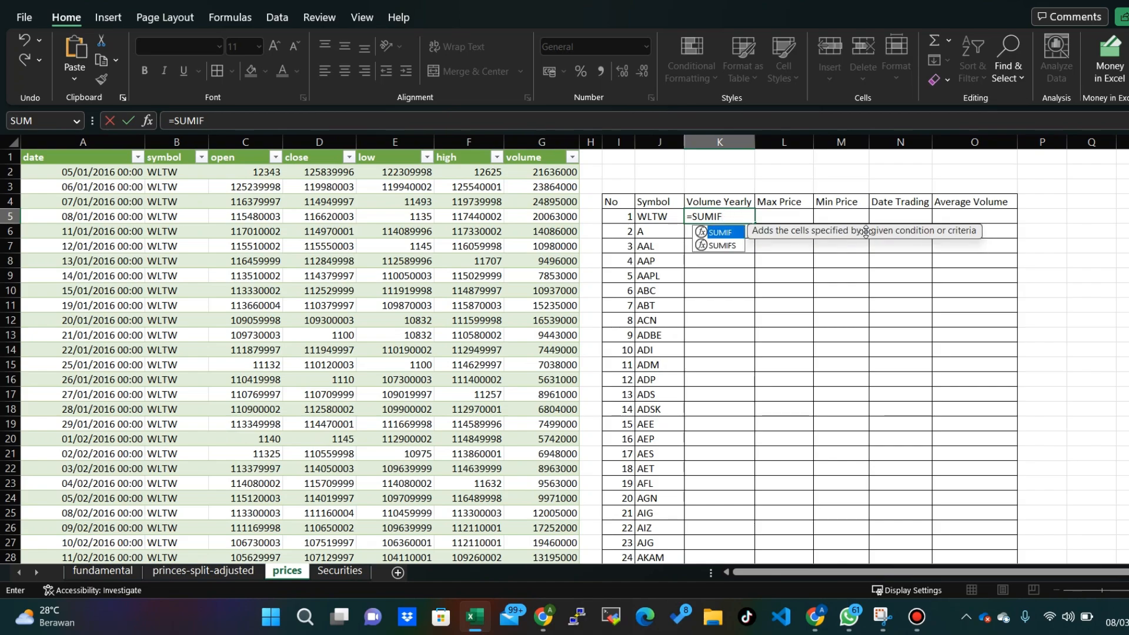
# - Open the SUMIF arguments and set the range to the table's entire symbol column, prices[symbol]
pyautogui.write('(')
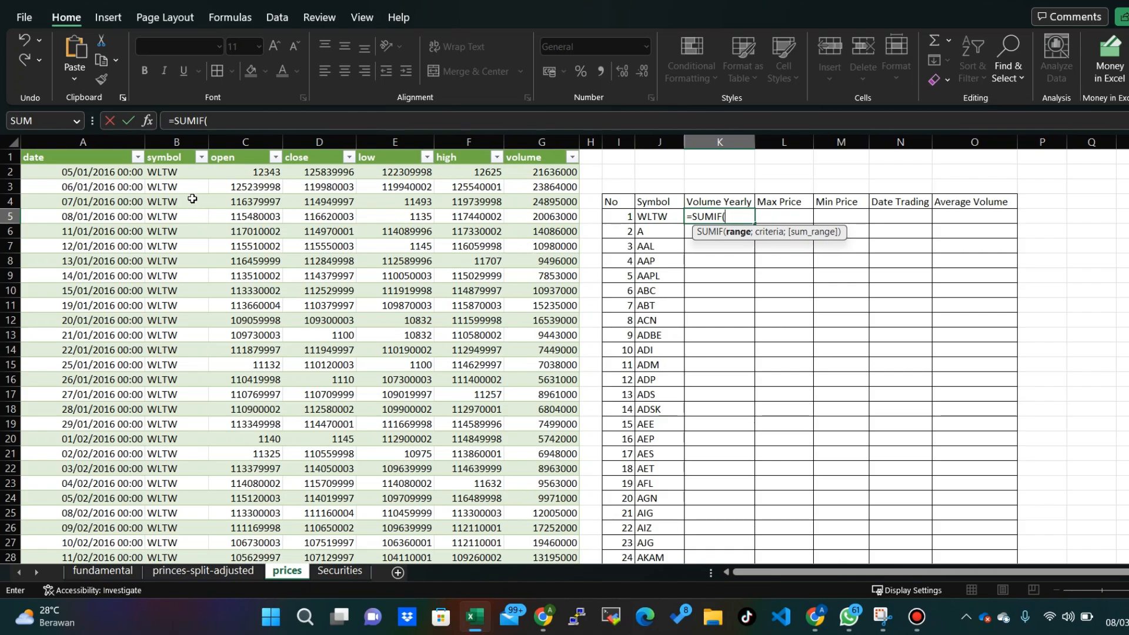
pyautogui.moveTo(176, 174); pyautogui.dragTo(198, 216)
pyautogui.hotkey('ctrl', 'shift', 'Down')
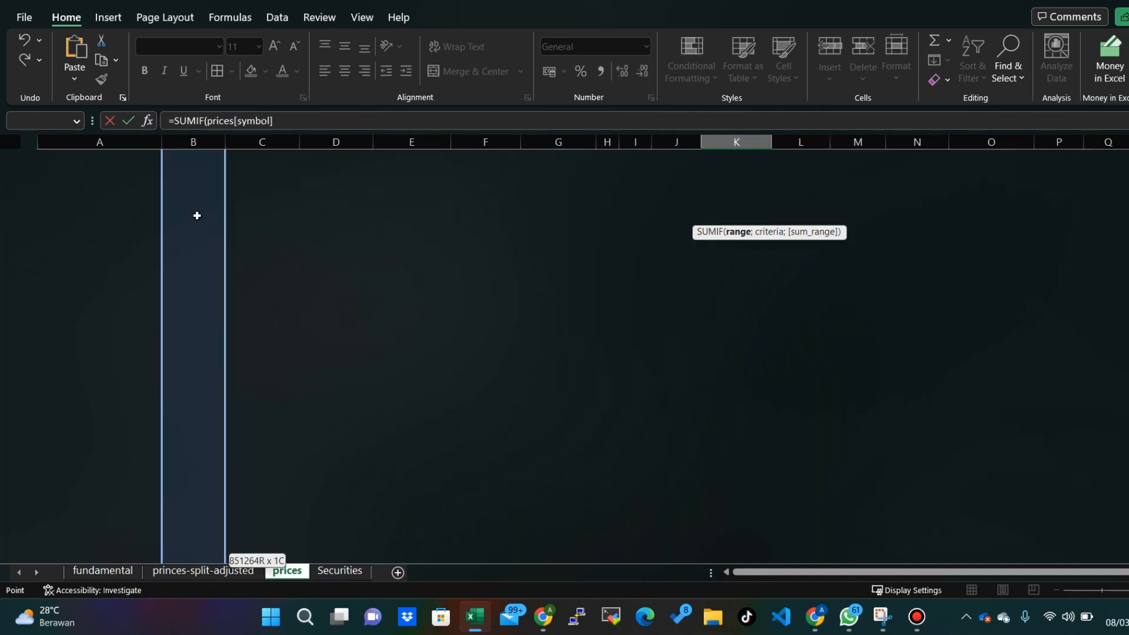
pyautogui.write(';')
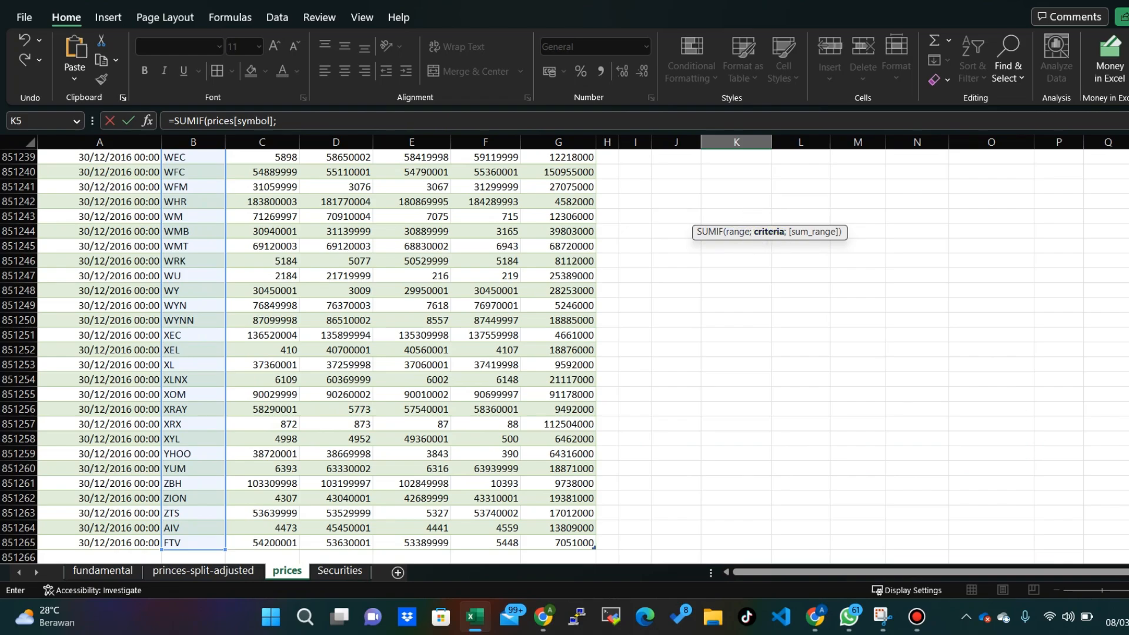
# - Use J5 as the SUMIF criteria and prices[volume] as the sum range, completing =SUMIF(prices[symbol];J5;prices[volume])
pyautogui.moveTo(1128, 544); pyautogui.dragTo(1128, 154)
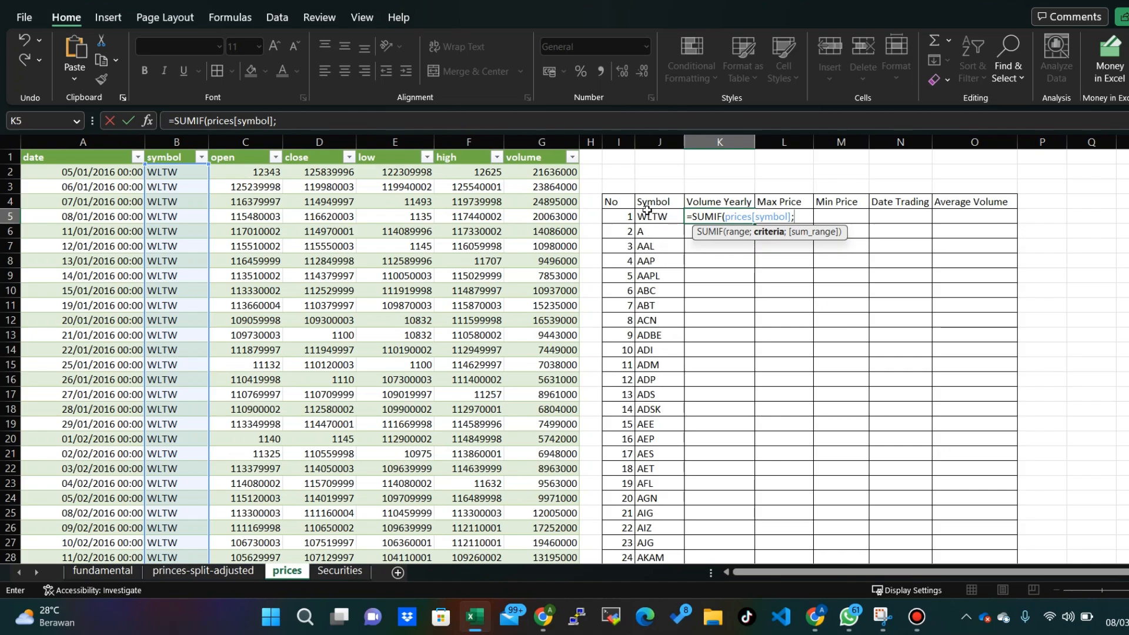
pyautogui.click(649, 218)
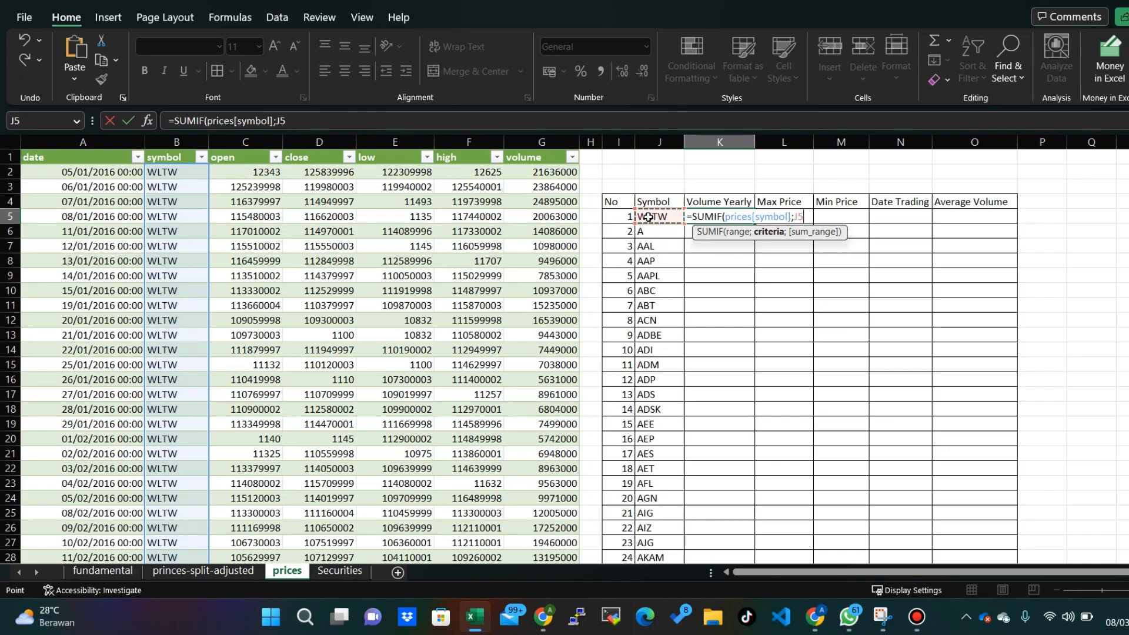
pyautogui.write(';')
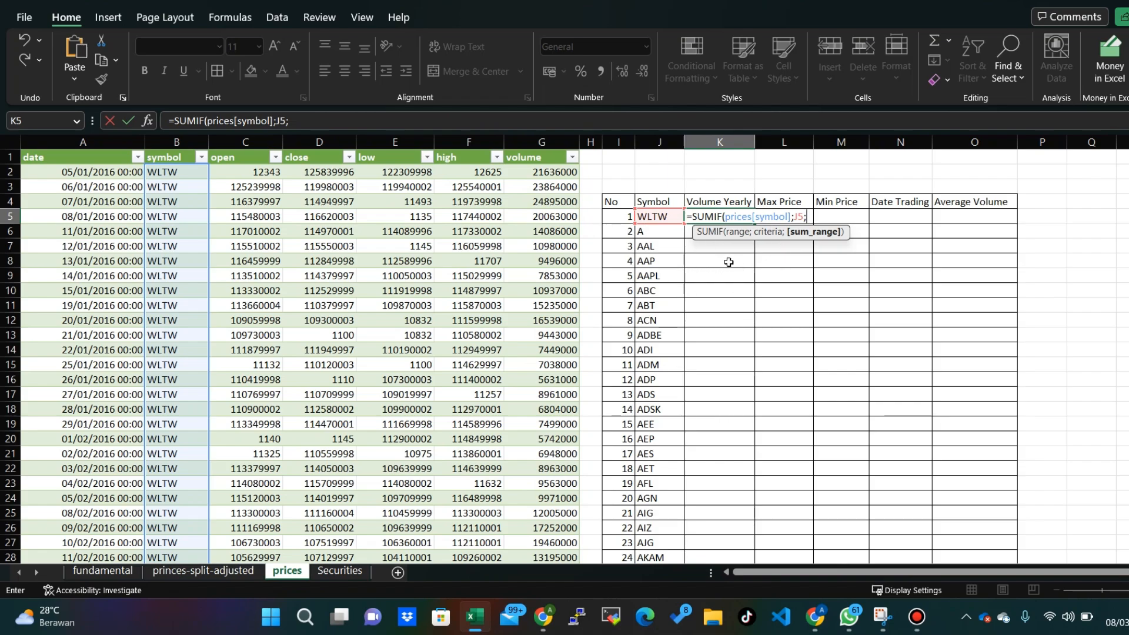
pyautogui.click(549, 170)
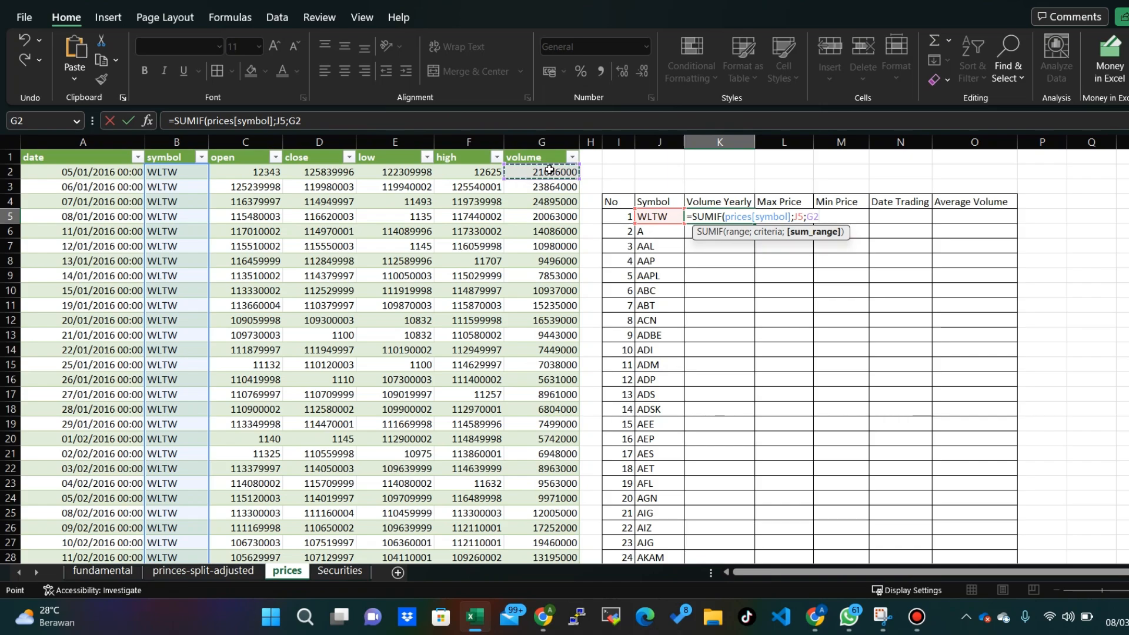
pyautogui.hotkey('ctrl', 'shift', 'Down')
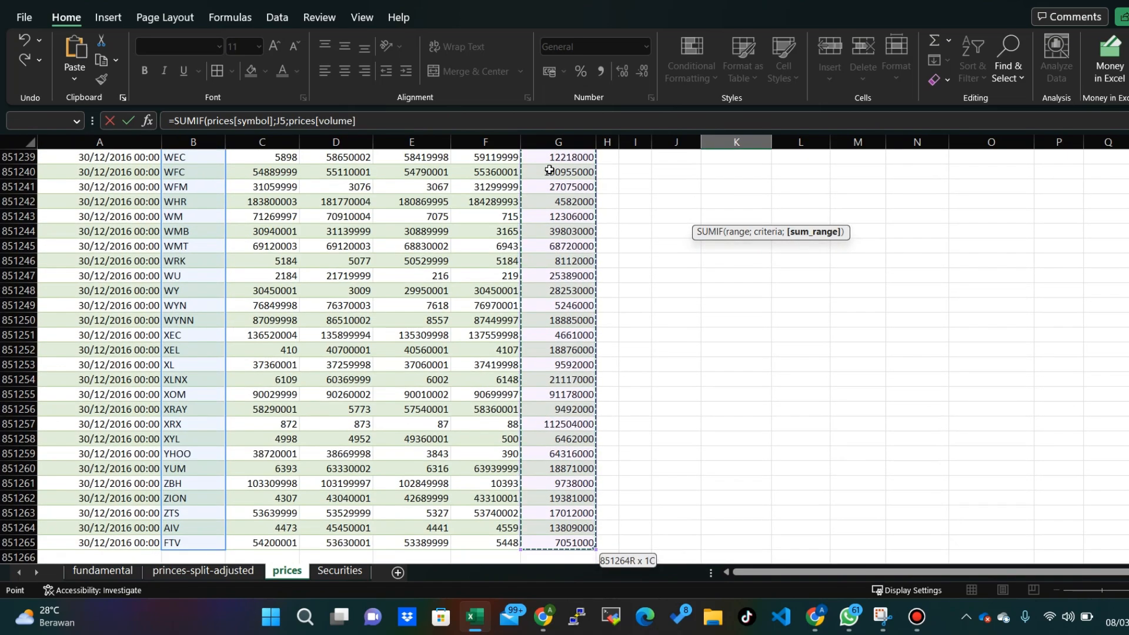
pyautogui.press('Return')
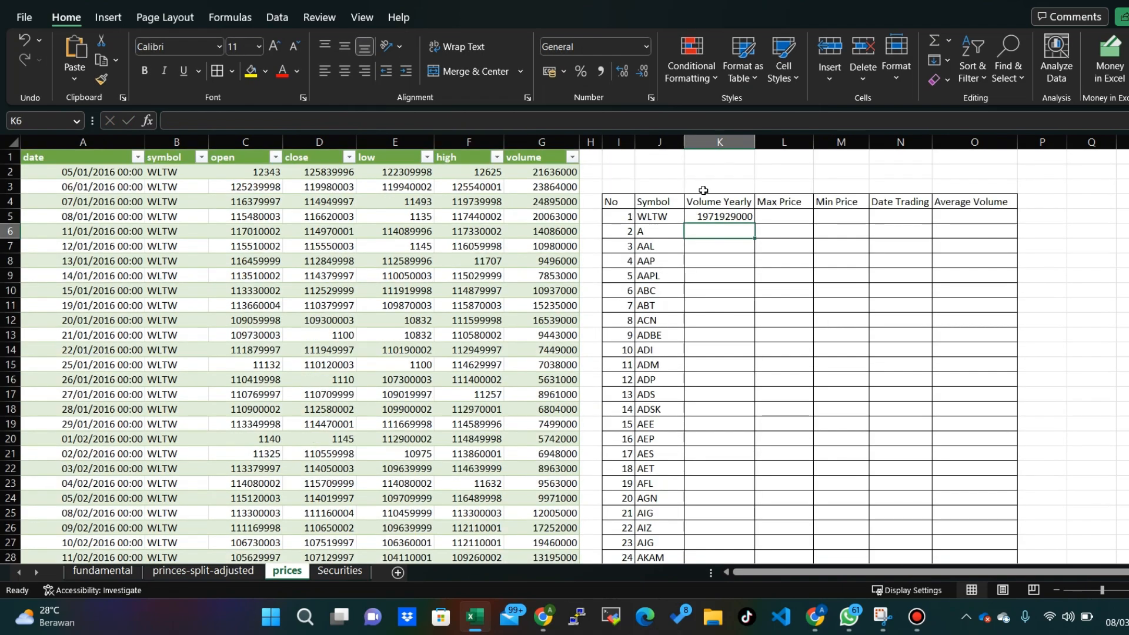
# - Fill the Volume Yearly SUMIF formula from K5 down to the last listed symbol
pyautogui.click(743, 215)
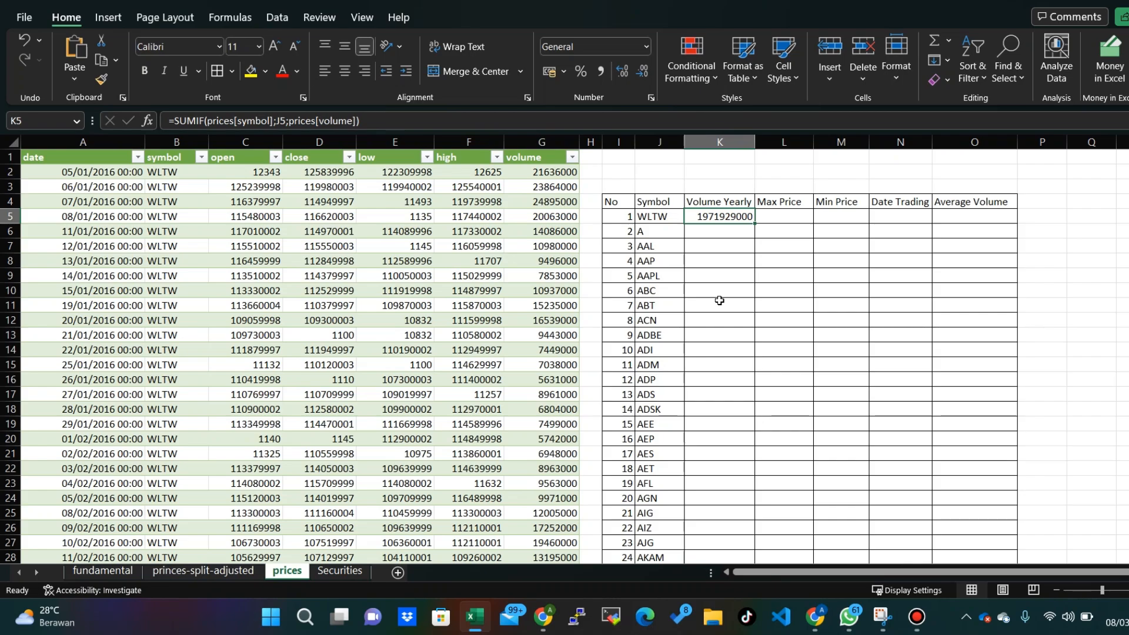
pyautogui.scroll(-2, 673, 254)
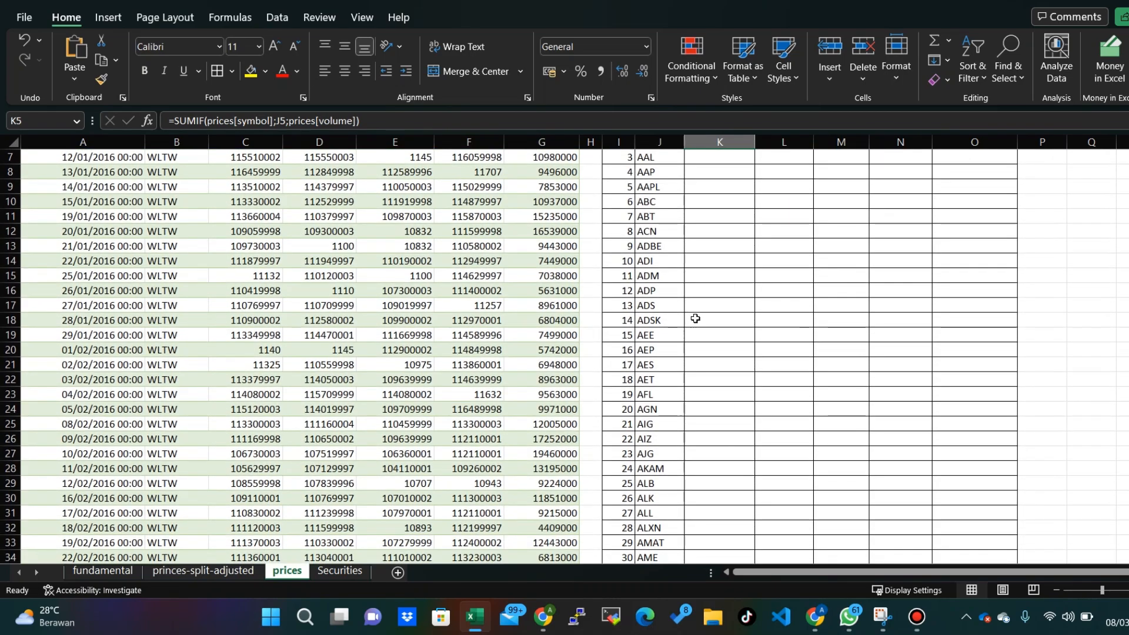
pyautogui.scroll(2, 695, 318)
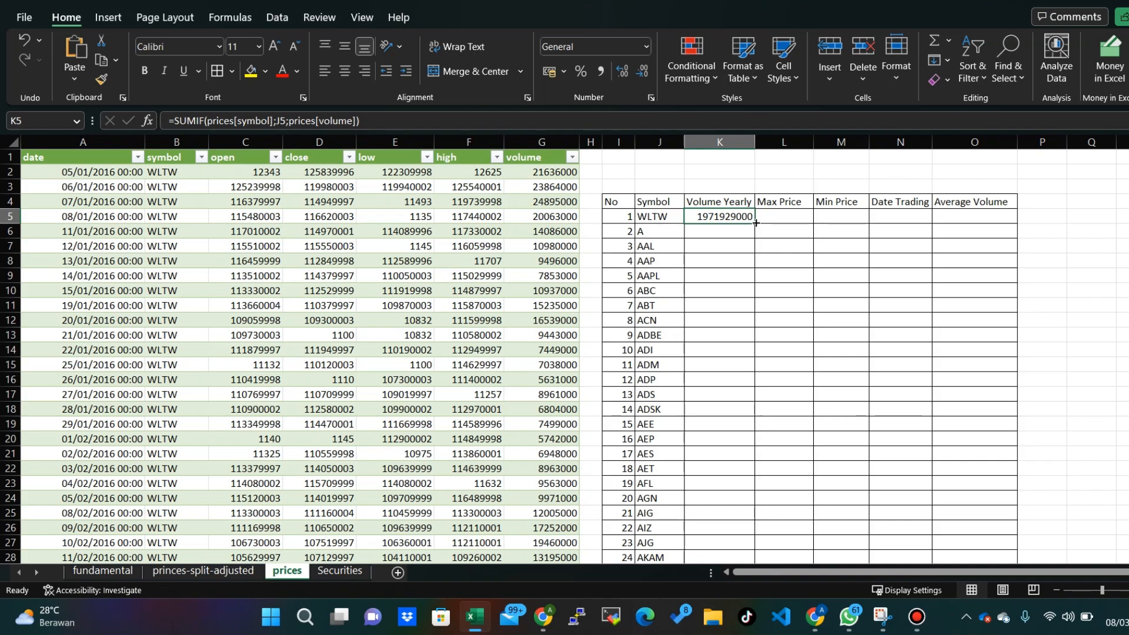
pyautogui.moveTo(756, 224); pyautogui.dragTo(752, 310)
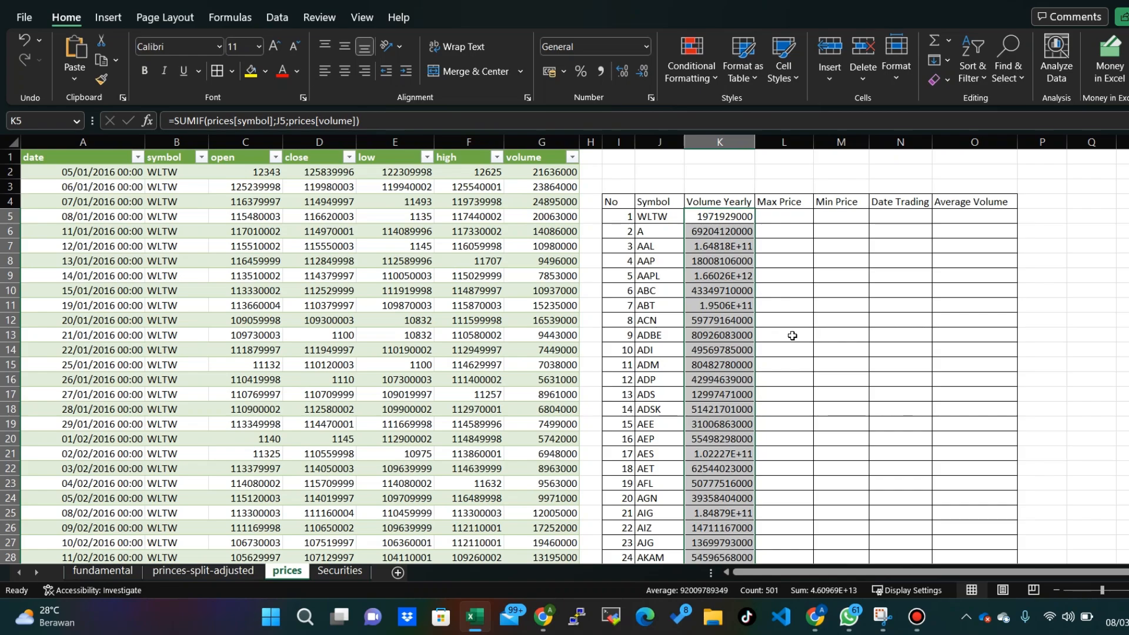
pyautogui.scroll(-3, 812, 343)
pyautogui.scroll(-17, 791, 337)
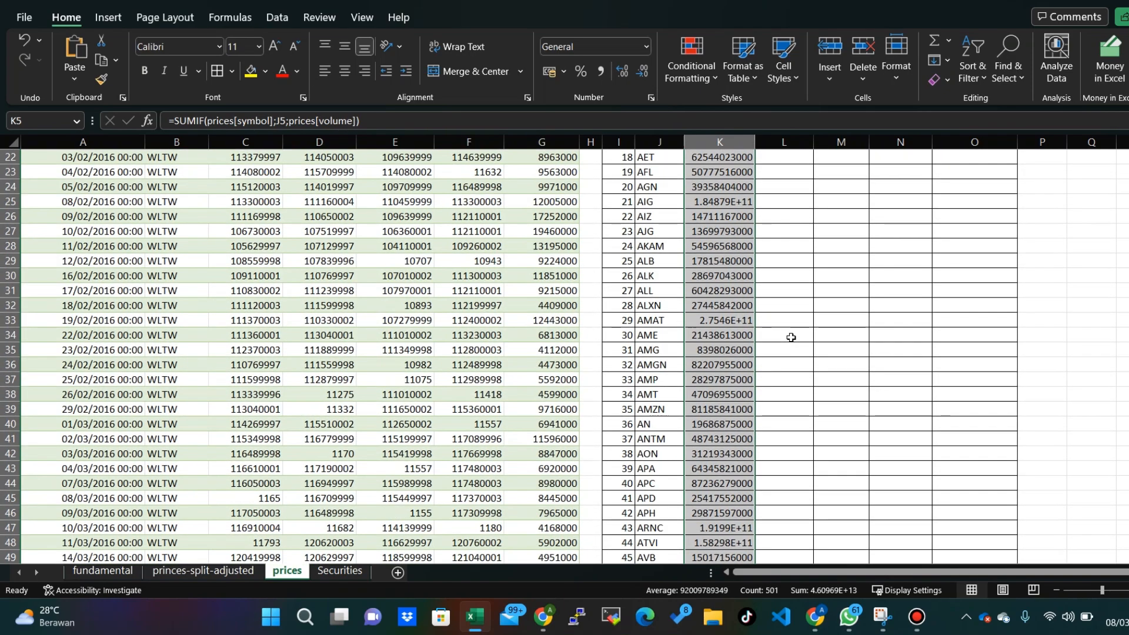
# - Examine the filled Volume Yearly values down the symbol list and return to the start of the sheet
pyautogui.scroll(-20, 780, 349)
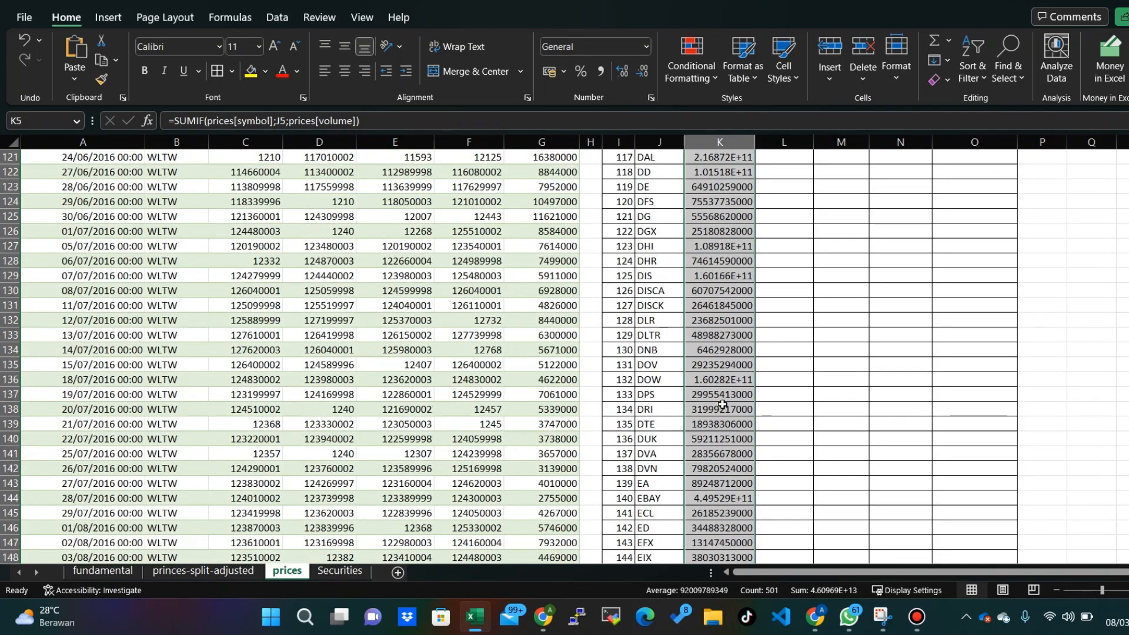
pyautogui.scroll(-20, 725, 391)
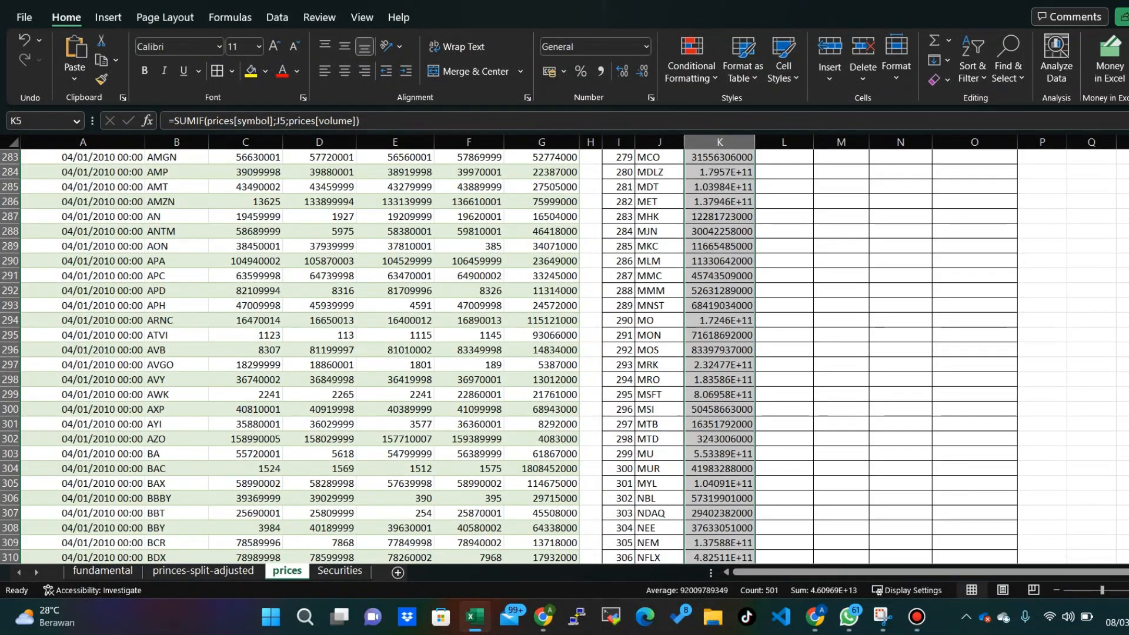
pyautogui.moveTo(1128, 155); pyautogui.dragTo(1128, 175)
pyautogui.scroll(5, 795, 328)
pyautogui.scroll(20, 795, 328)
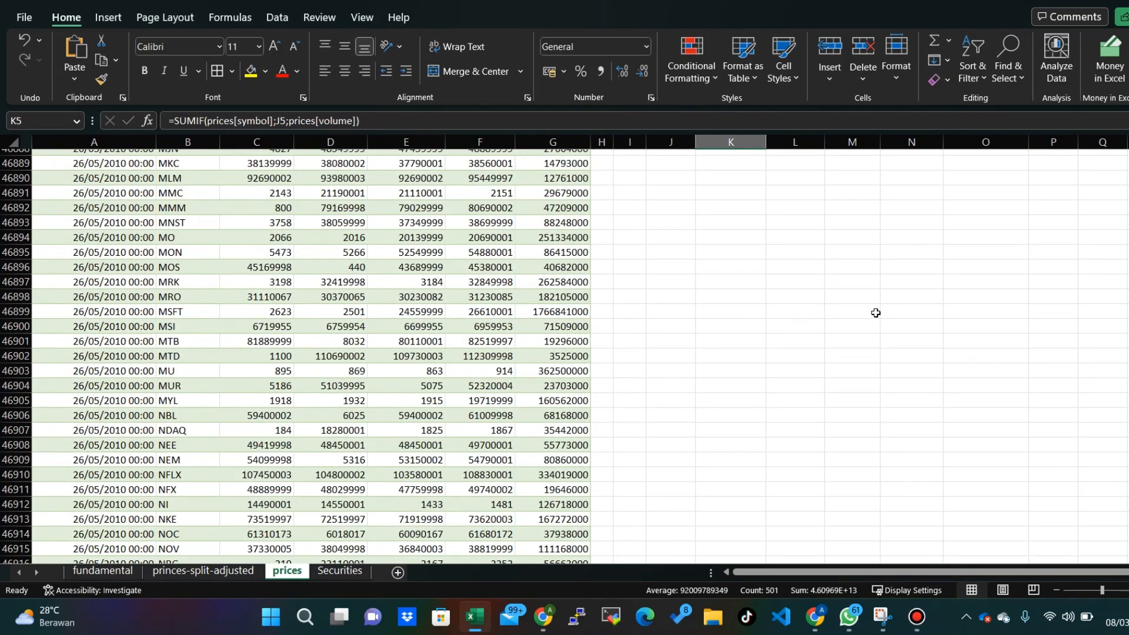
pyautogui.click(781, 317)
pyautogui.hotkey('ctrl', 'Home')
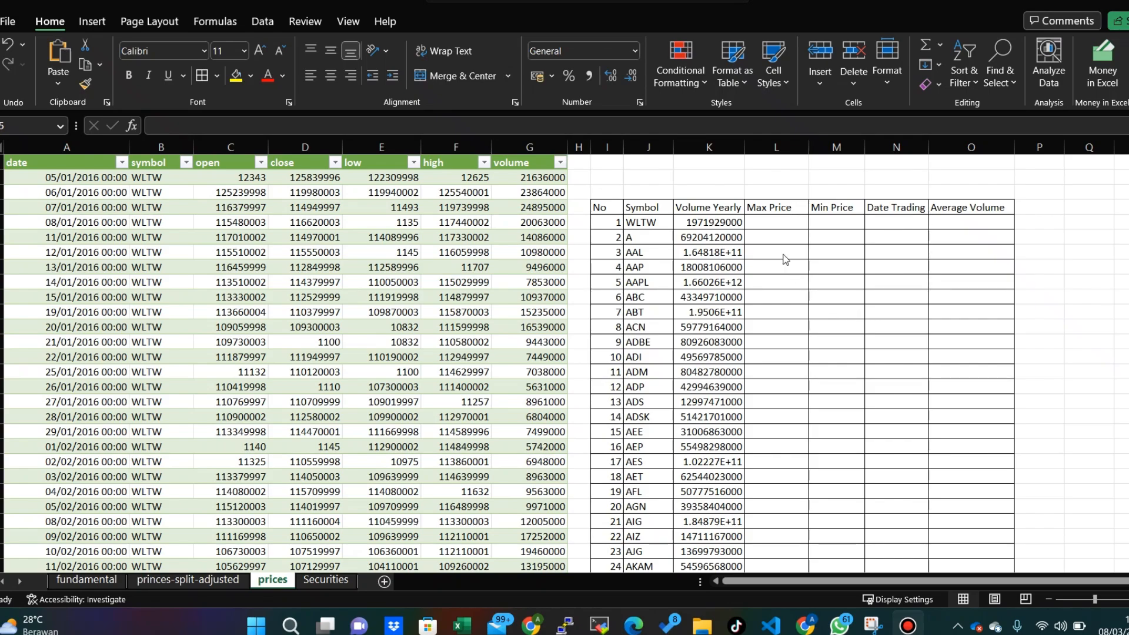
# - Begin a MAXIFS formula in the WLTW Max Price cell L5 with the whole close column, prices[close], as the max range
pyautogui.click(780, 225)
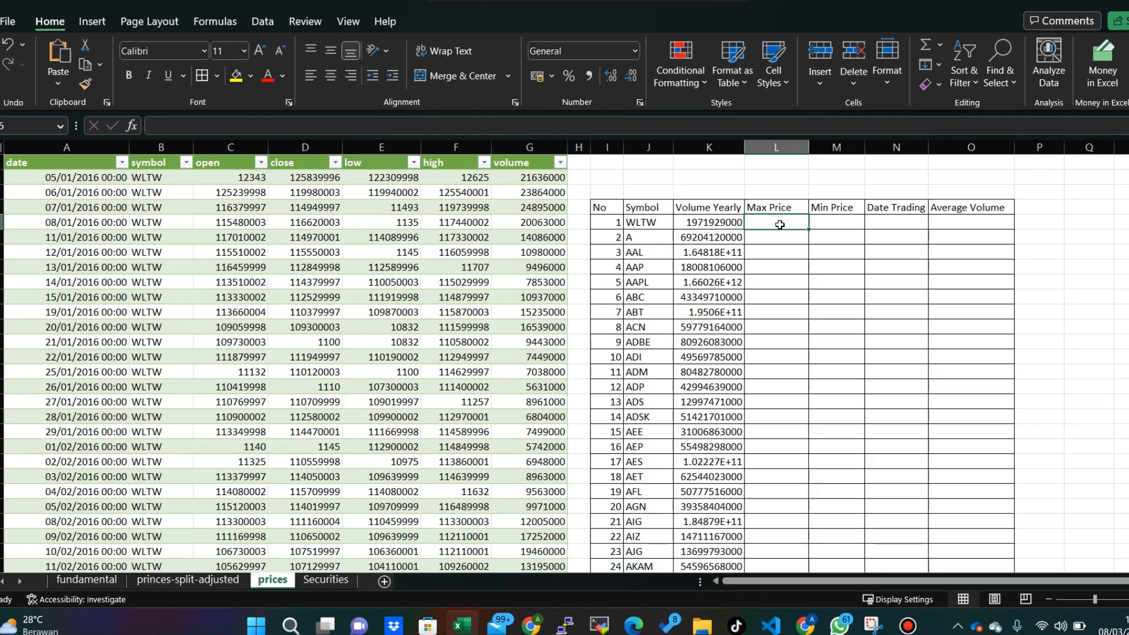
pyautogui.write('=')
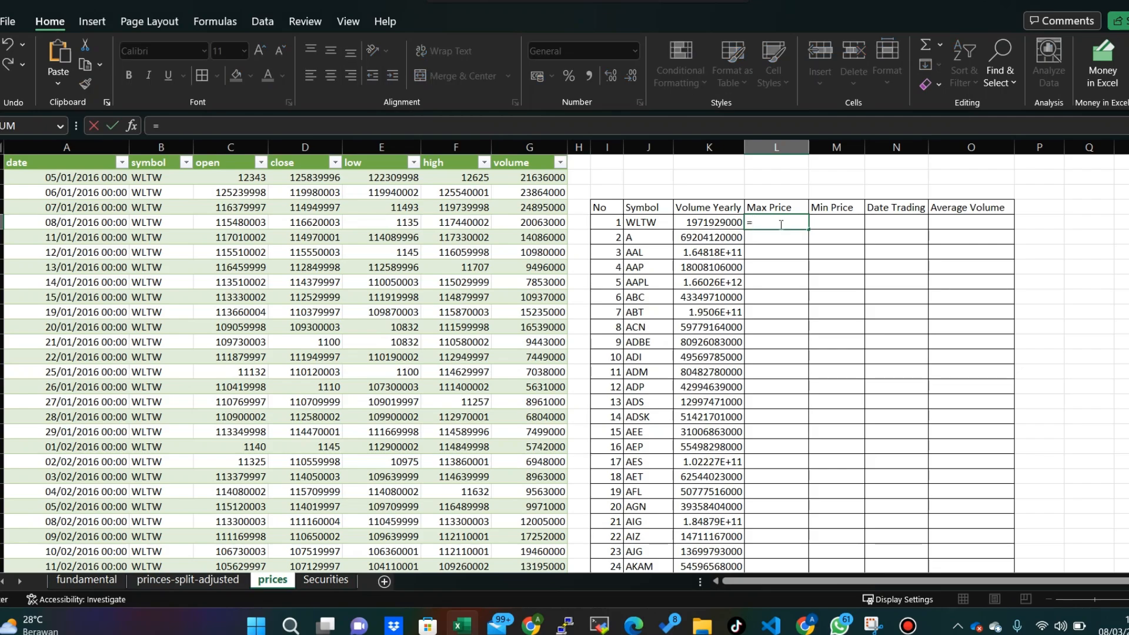
pyautogui.write('MAXIFS')
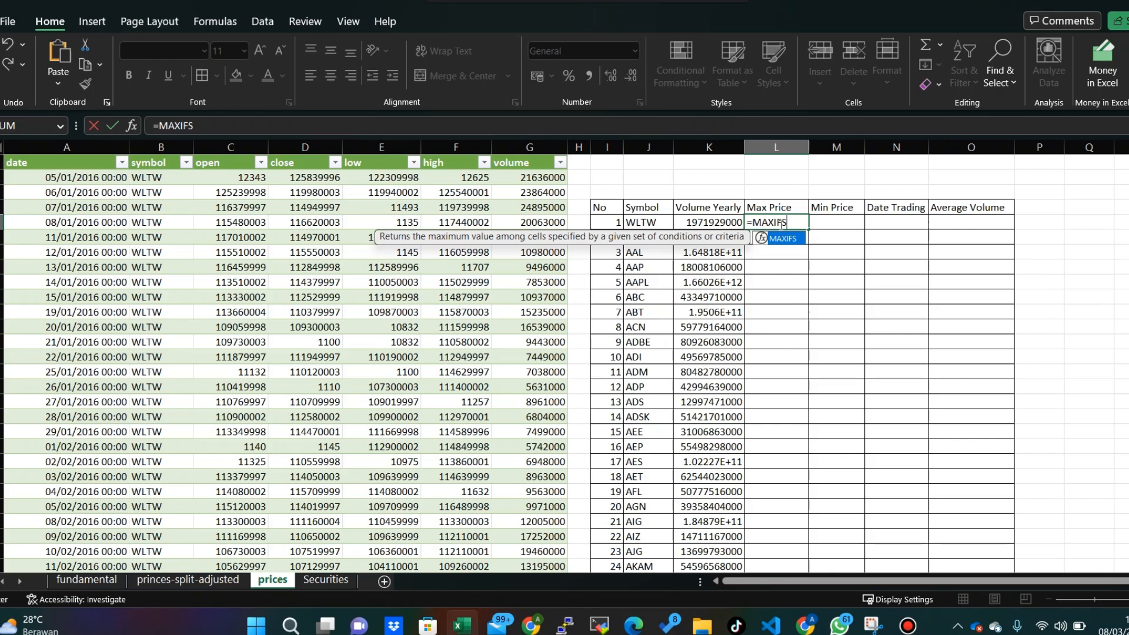
pyautogui.write('(')
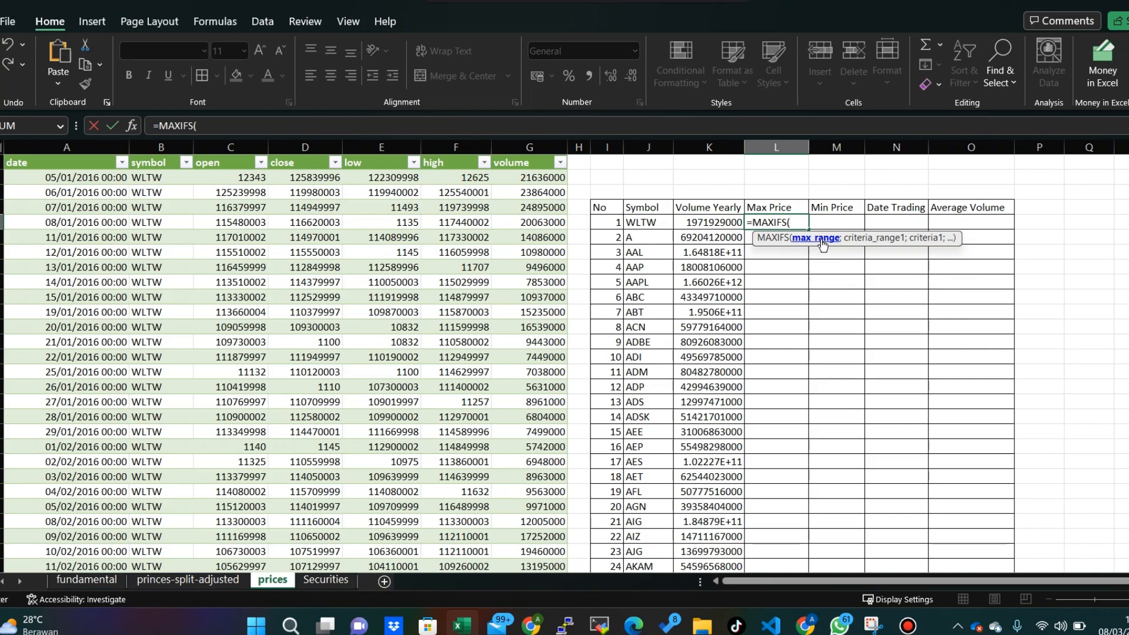
pyautogui.click(322, 177)
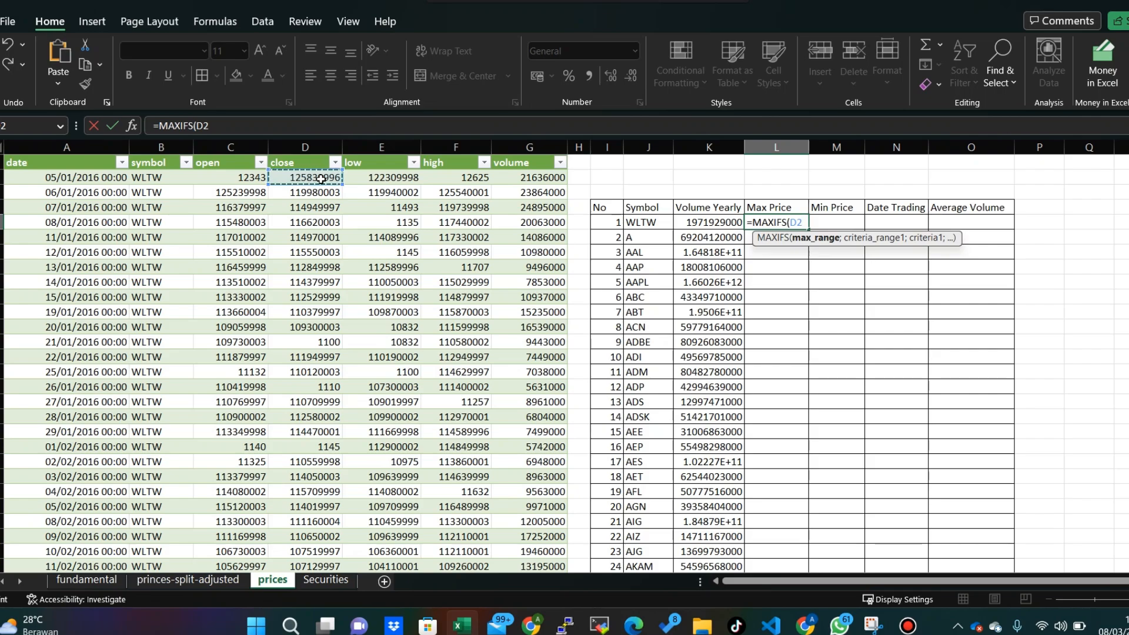
pyautogui.hotkey('ctrl', 'shift', 'Down')
pyautogui.write(';')
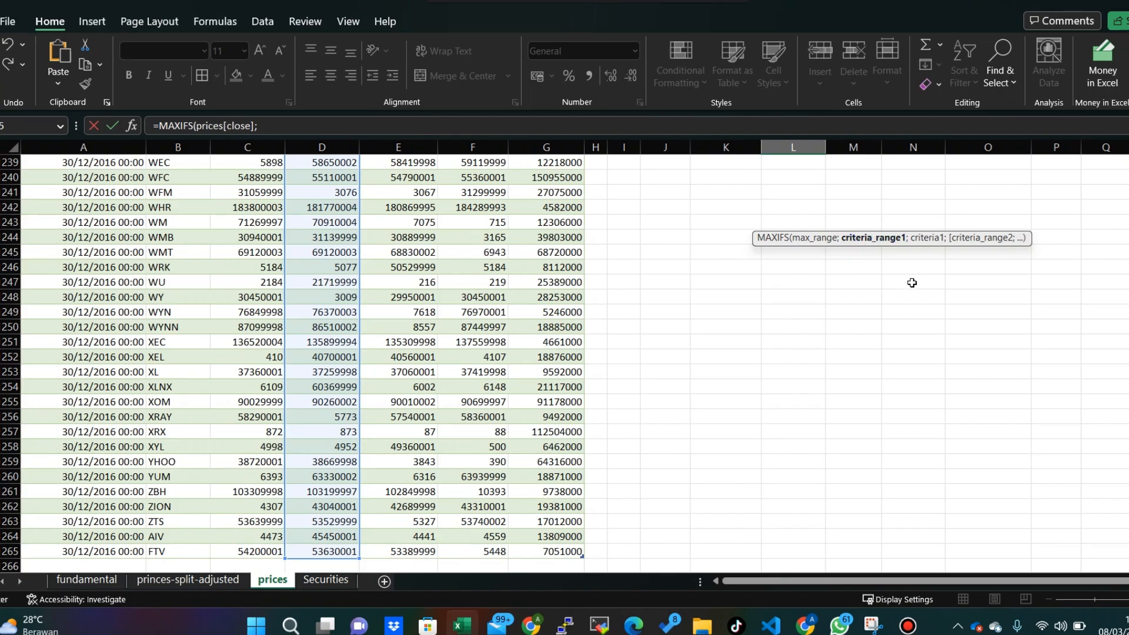
# - Set the MAXIFS criteria range to the table's entire symbol column, prices[symbol]
pyautogui.moveTo(1128, 556); pyautogui.dragTo(1128, 206)
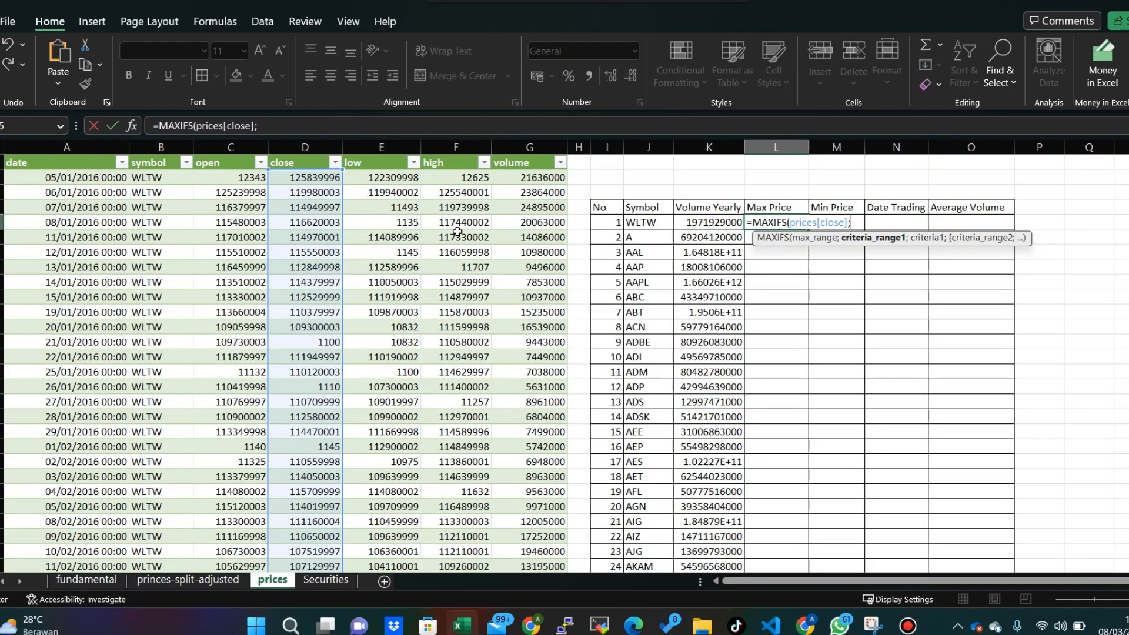
pyautogui.click(147, 175)
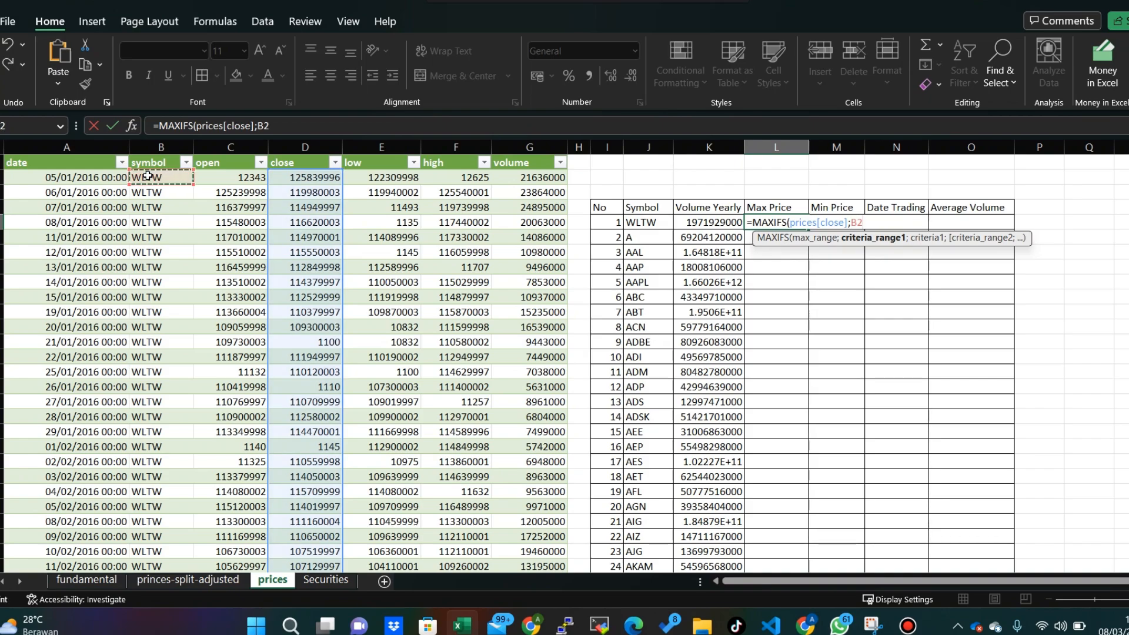
pyautogui.hotkey('ctrl', 'shift', 'Down')
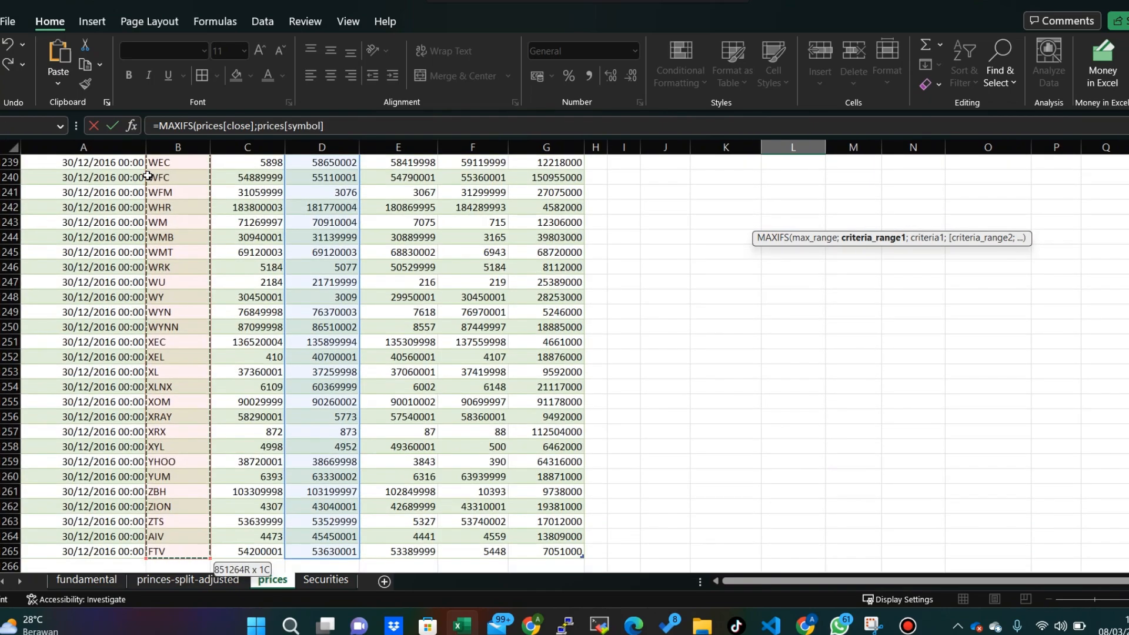
pyautogui.write(';')
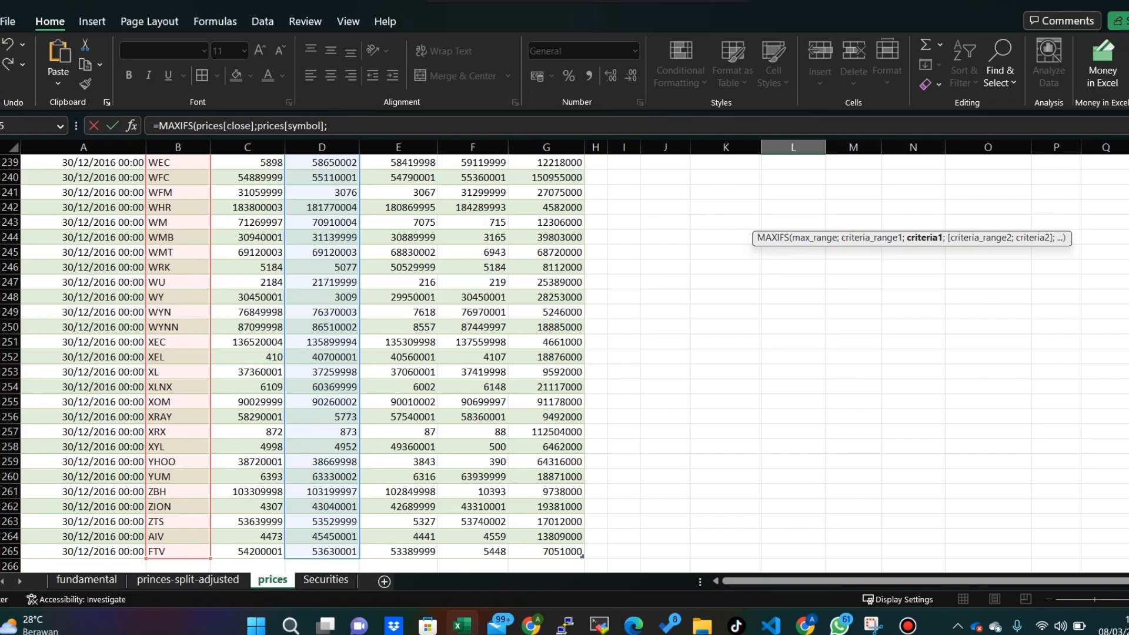
# - Use J5 as the criteria, completing =MAXIFS(prices[close];prices[symbol];J5), and fill the Max Price formula down to the last listed symbol
pyautogui.moveTo(1128, 556); pyautogui.dragTo(1128, 156)
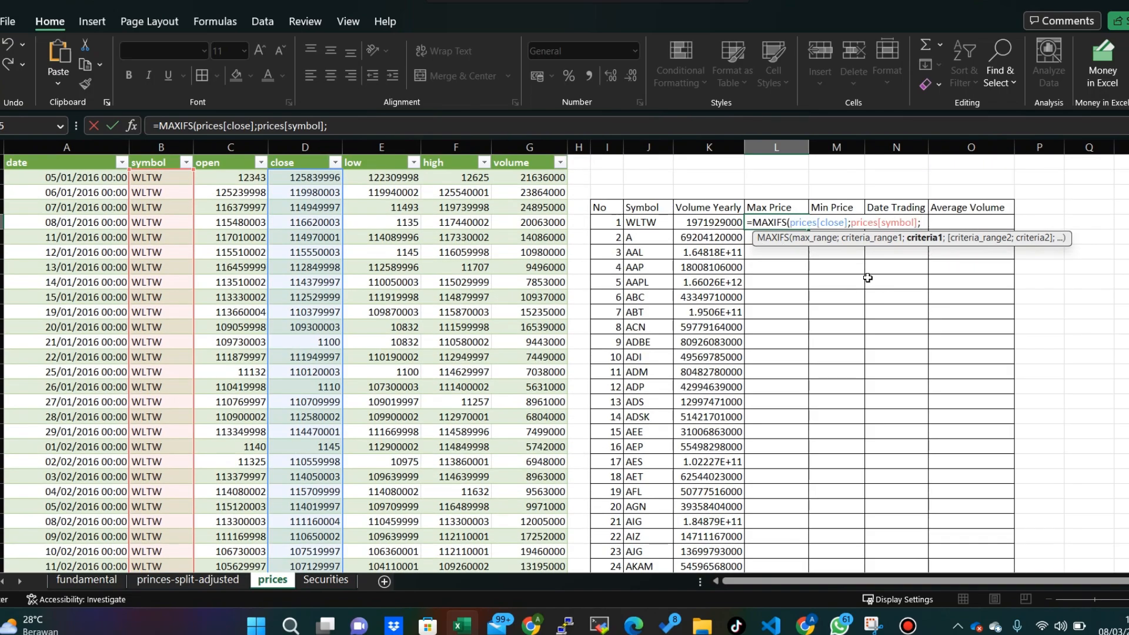
pyautogui.click(654, 224)
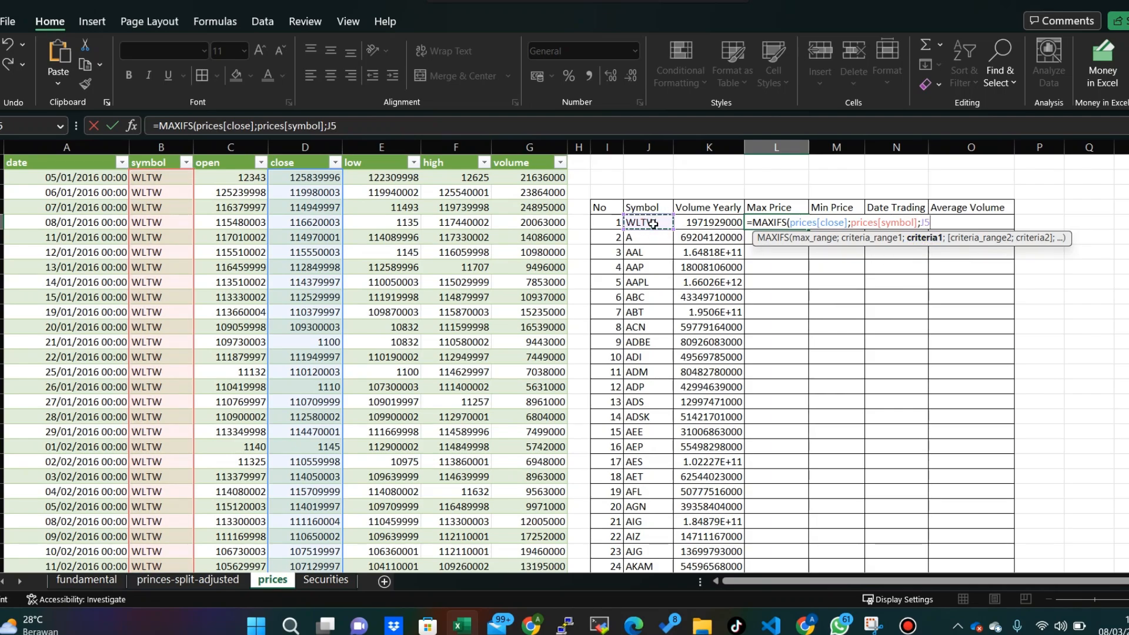
pyautogui.write(')')
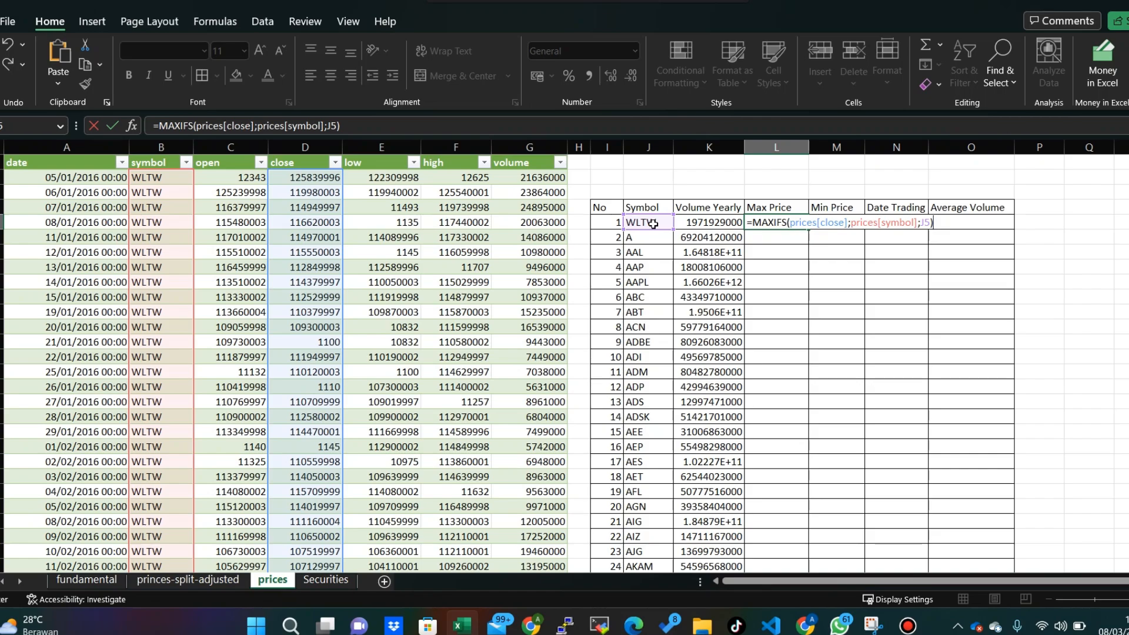
pyautogui.press('Return')
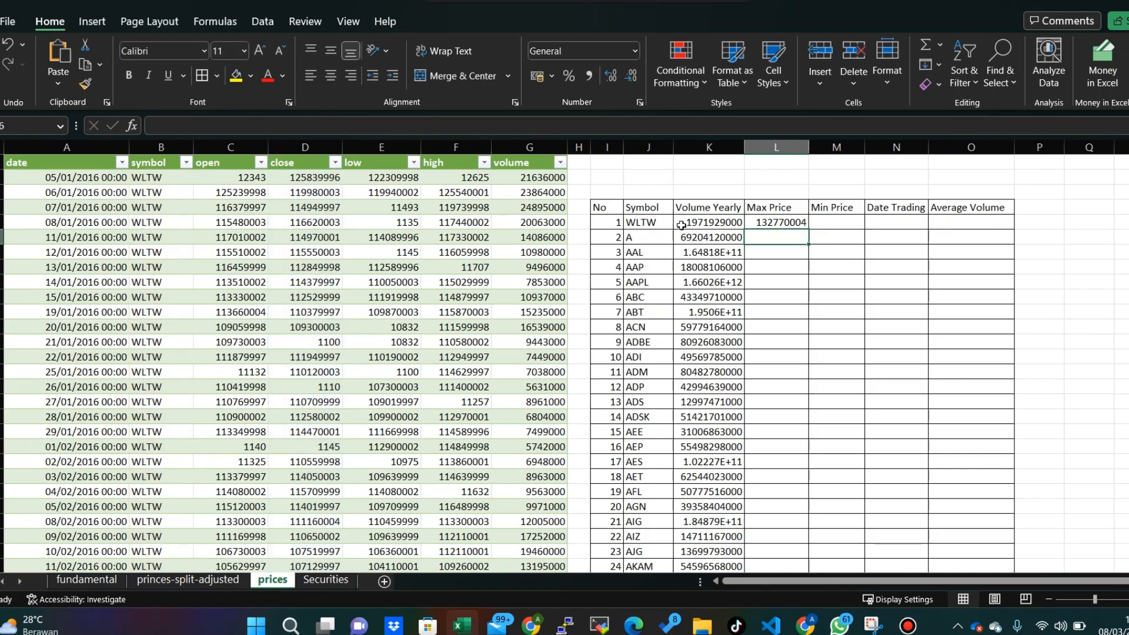
pyautogui.click(795, 221)
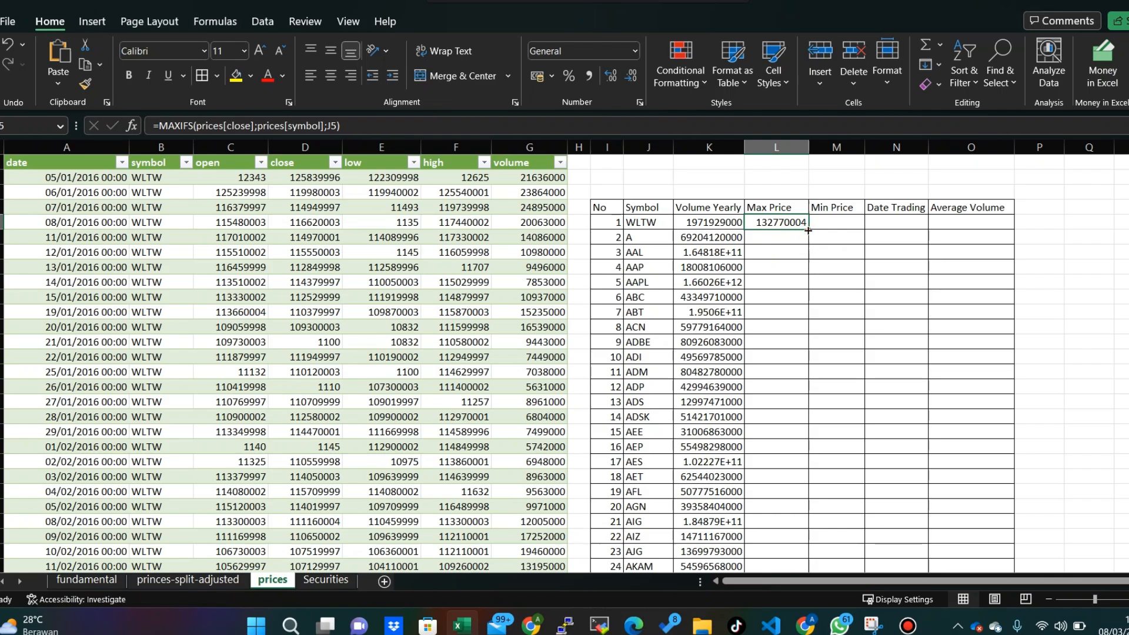
pyautogui.doubleClick(808, 230)
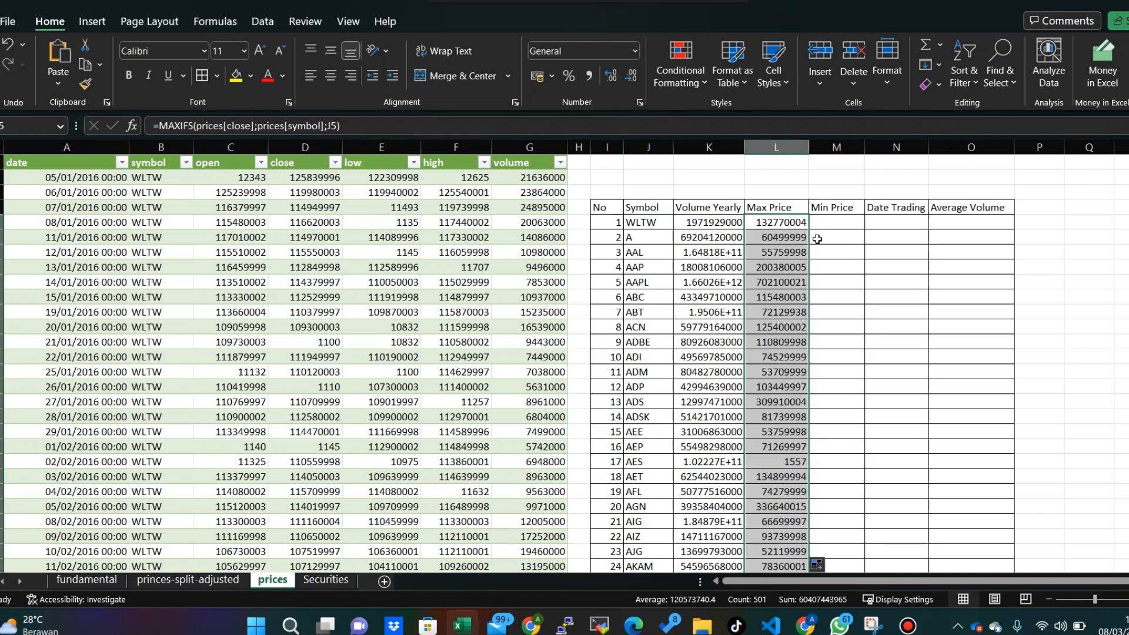
# - Begin a MINIFS formula in the WLTW Min Price cell M5 with the whole close column, prices[close], as the min range
pyautogui.click(821, 225)
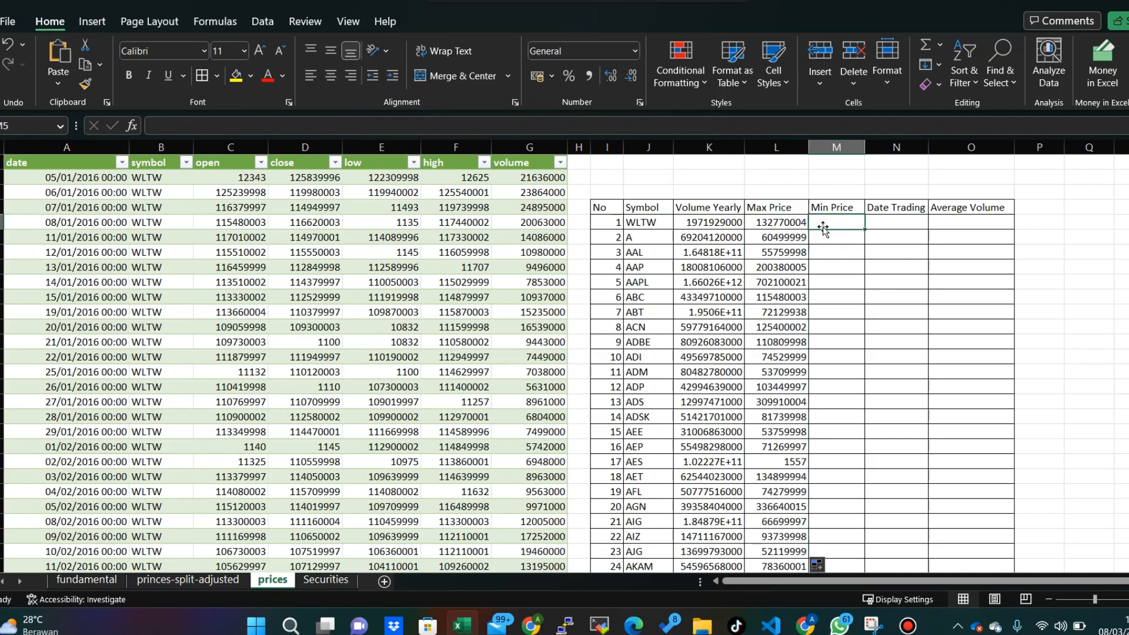
pyautogui.write('=')
pyautogui.write('MI')
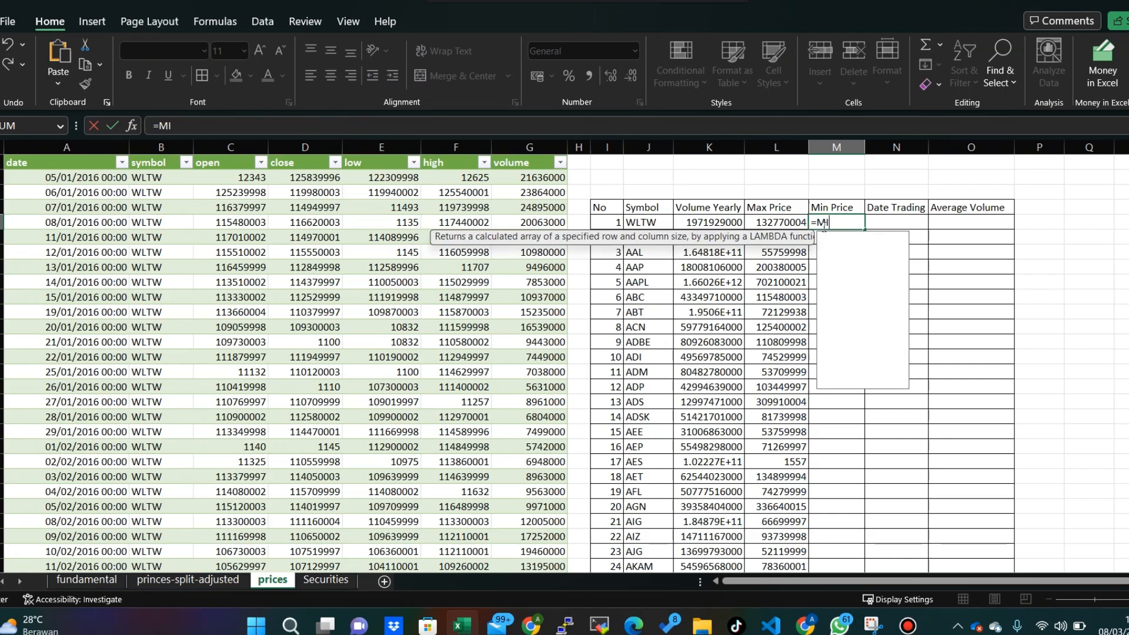
pyautogui.write('NF')
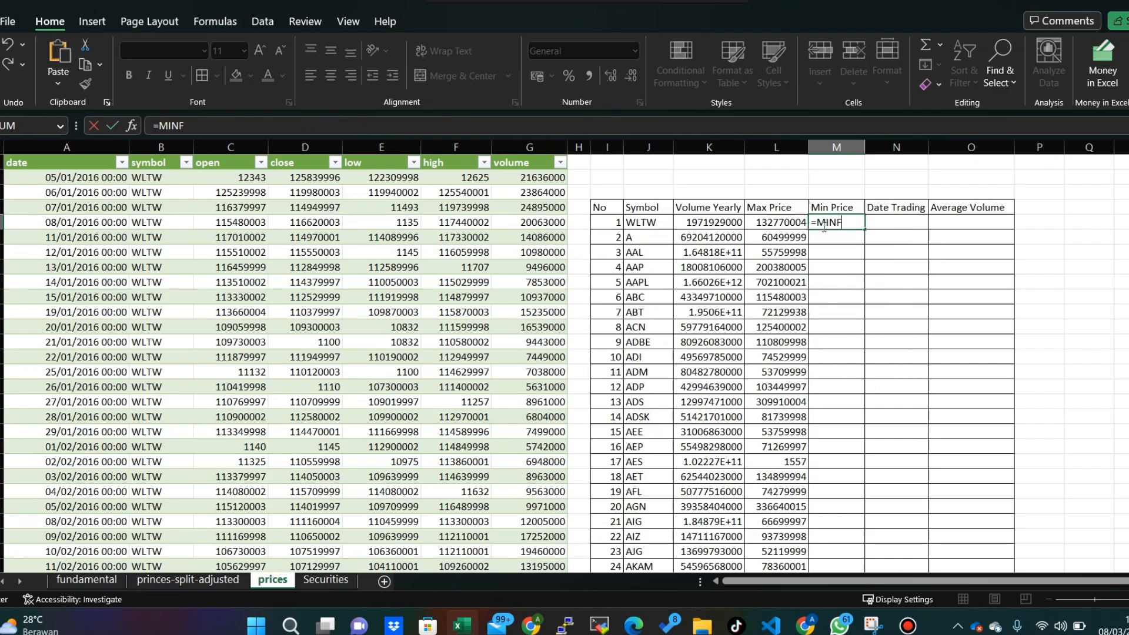
pyautogui.press('BackSpace')
pyautogui.write('IFS')
pyautogui.press('Tab')
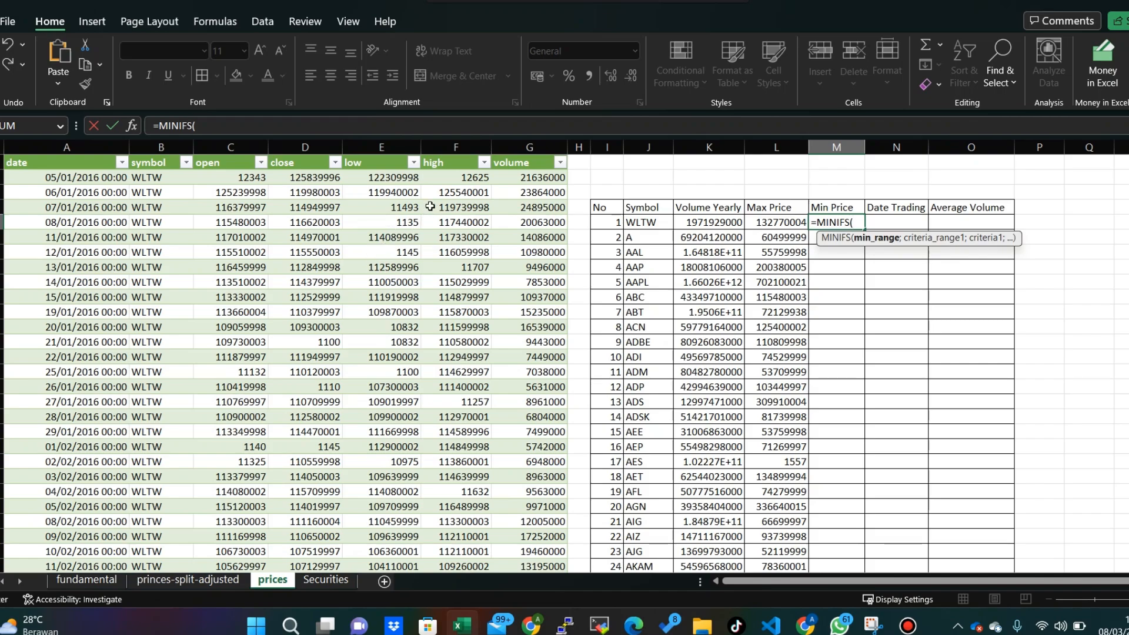
pyautogui.click(305, 180)
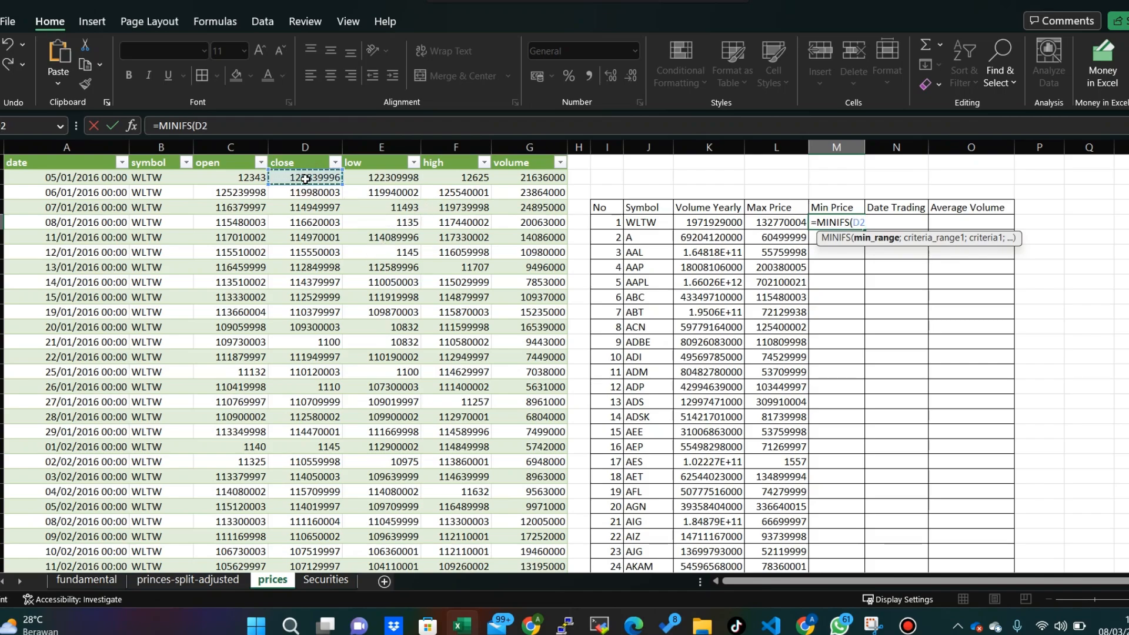
pyautogui.hotkey('ctrl', 'shift', 'Down')
pyautogui.write(';')
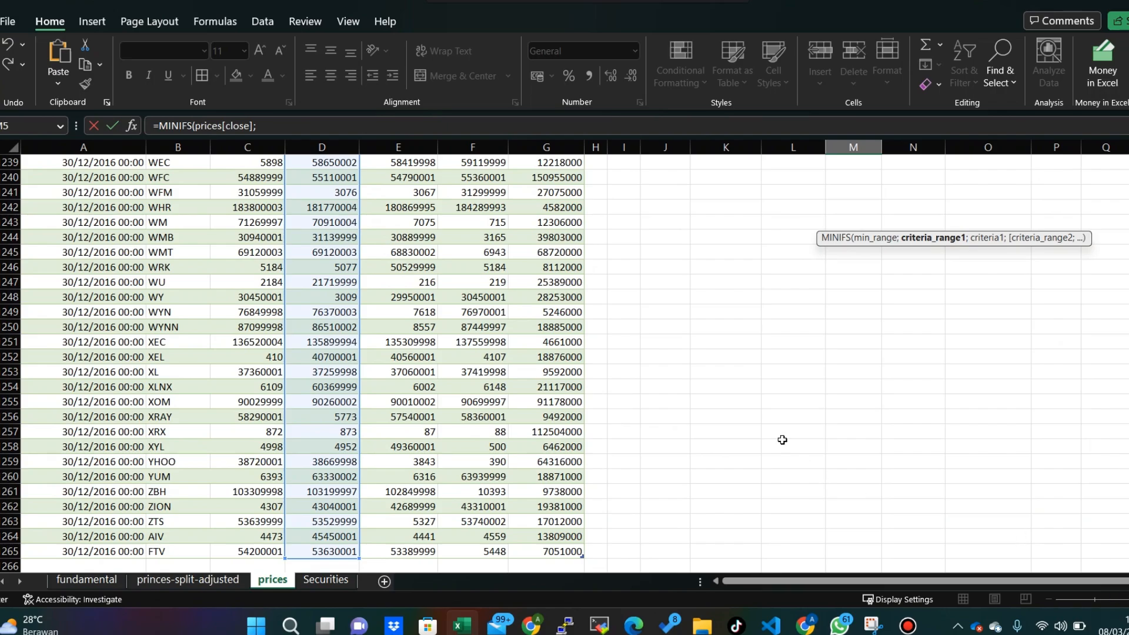
pyautogui.hotkey('ctrl', 'Home')
pyautogui.press('BackSpace')
pyautogui.press('BackSpace')
pyautogui.press('BackSpace')
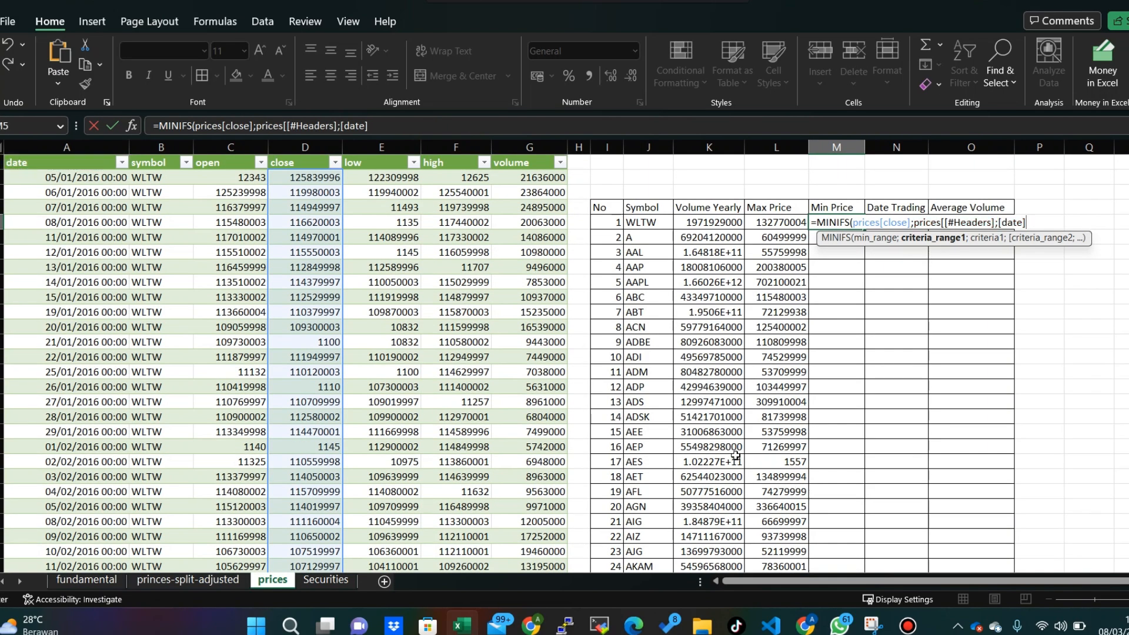
pyautogui.press('BackSpace')
pyautogui.press('BackSpace')
pyautogui.press('BackSpace')
pyautogui.press('BackSpace')
pyautogui.press('BackSpace')
pyautogui.press('BackSpace')
pyautogui.press('BackSpace')
pyautogui.press('BackSpace')
pyautogui.press('BackSpace')
pyautogui.press('BackSpace')
pyautogui.press('BackSpace')
pyautogui.press('BackSpace')
pyautogui.press('BackSpace')
pyautogui.press('BackSpace')
pyautogui.press('BackSpace')
pyautogui.press('BackSpace')
pyautogui.press('BackSpace')
pyautogui.press('BackSpace')
pyautogui.press('BackSpace')
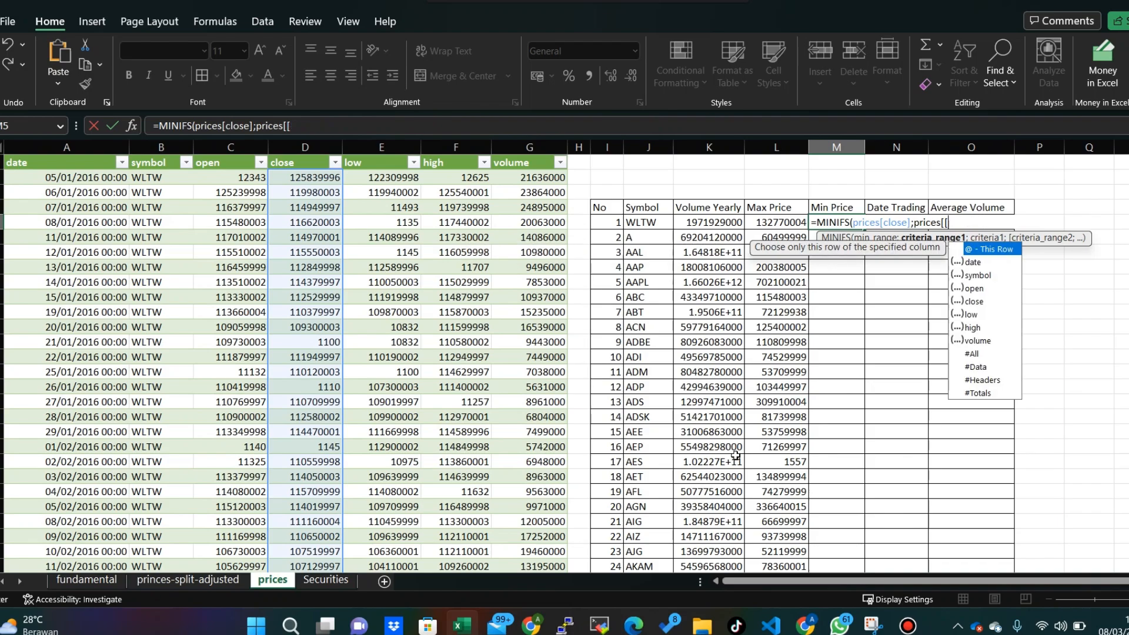
pyautogui.press('BackSpace')
pyautogui.press('BackSpace')
pyautogui.press('BackSpace')
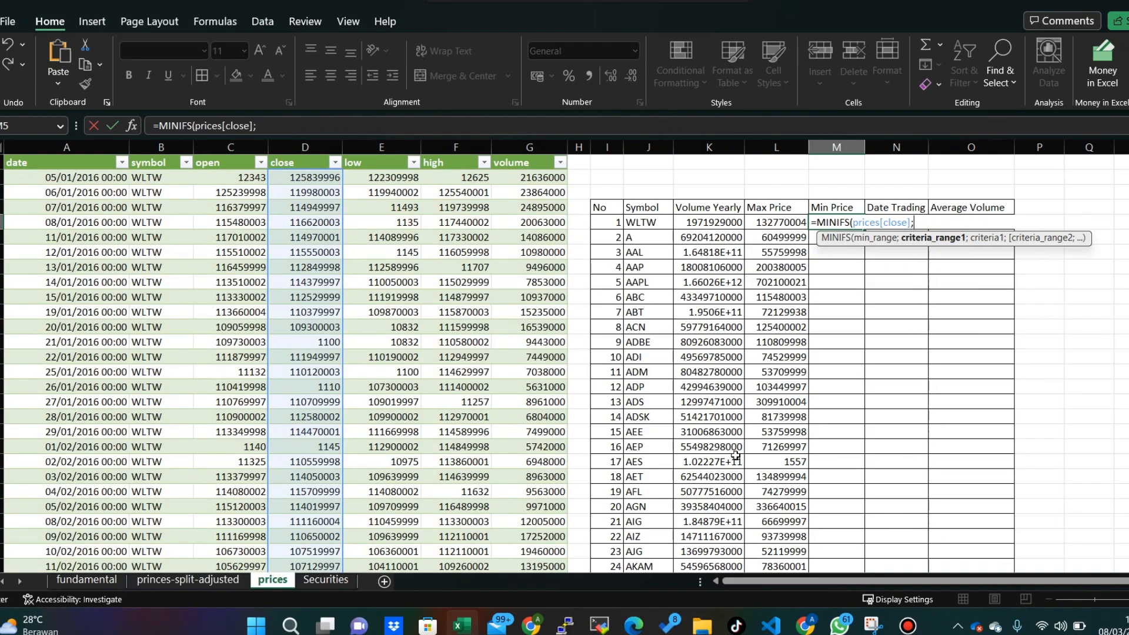
# - Set prices[symbol] as the criteria range and J5 as the criteria, completing =MINIFS(prices[close];prices[symbol];J5) in M5
pyautogui.click(184, 176)
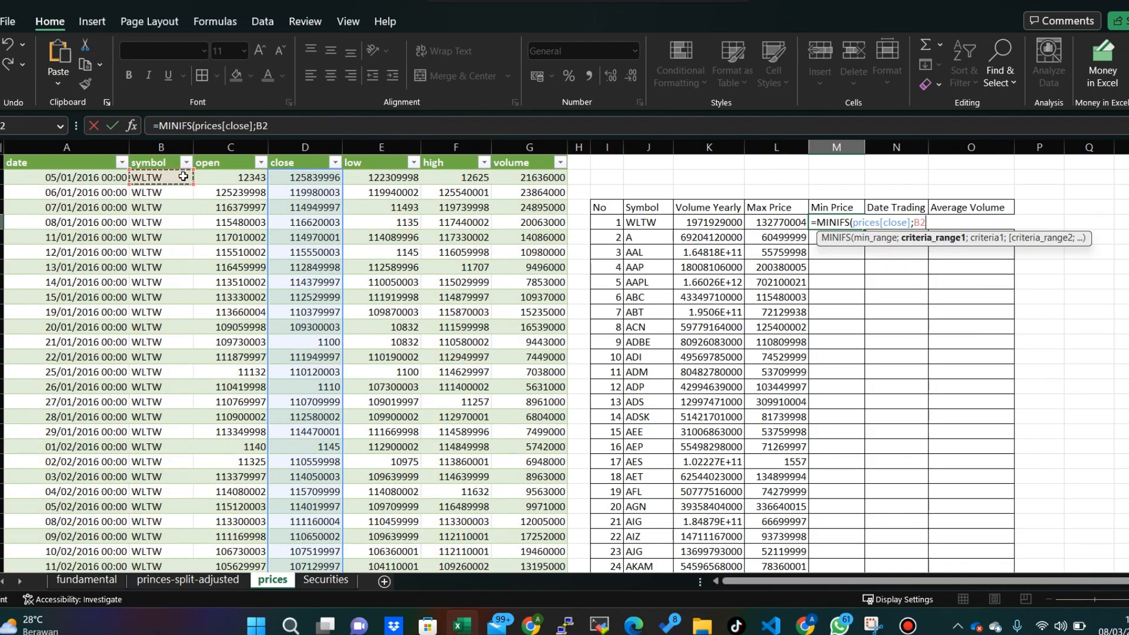
pyautogui.hotkey('ctrl', 'shift', 'Down')
pyautogui.write(';')
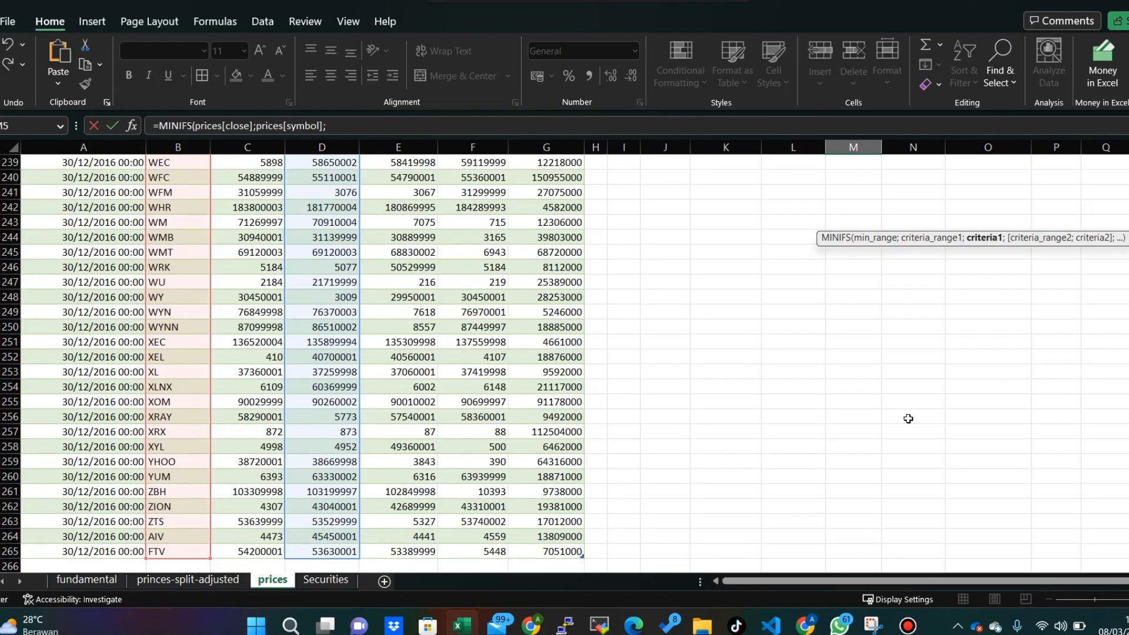
pyautogui.moveTo(1128, 556); pyautogui.dragTo(1128, 159)
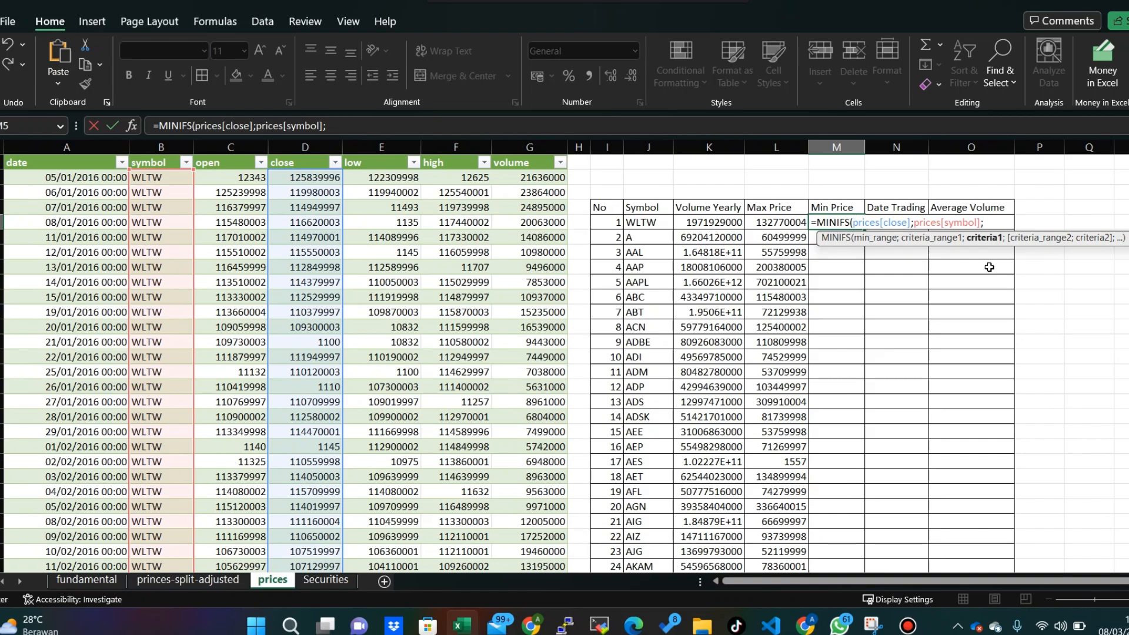
pyautogui.click(642, 222)
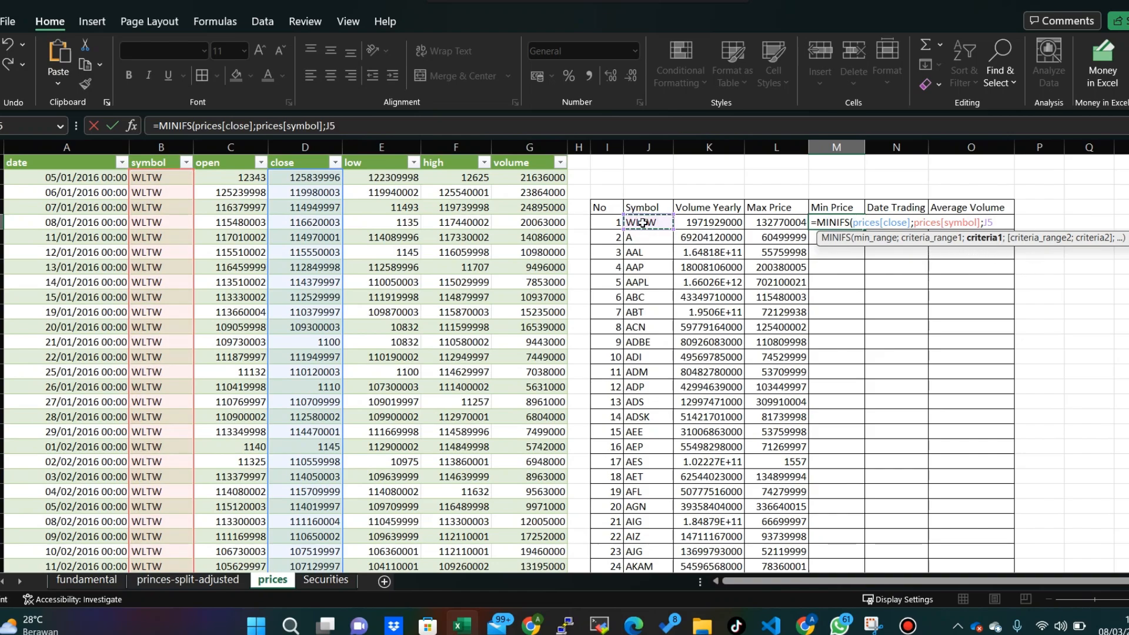
pyautogui.press('Return')
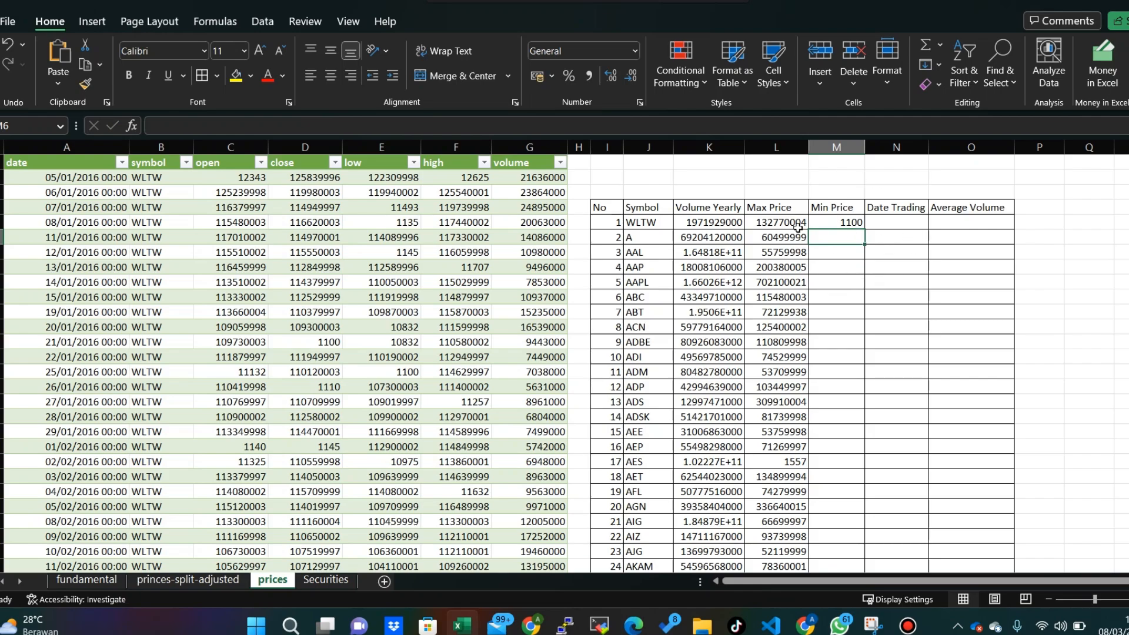
pyautogui.click(831, 225)
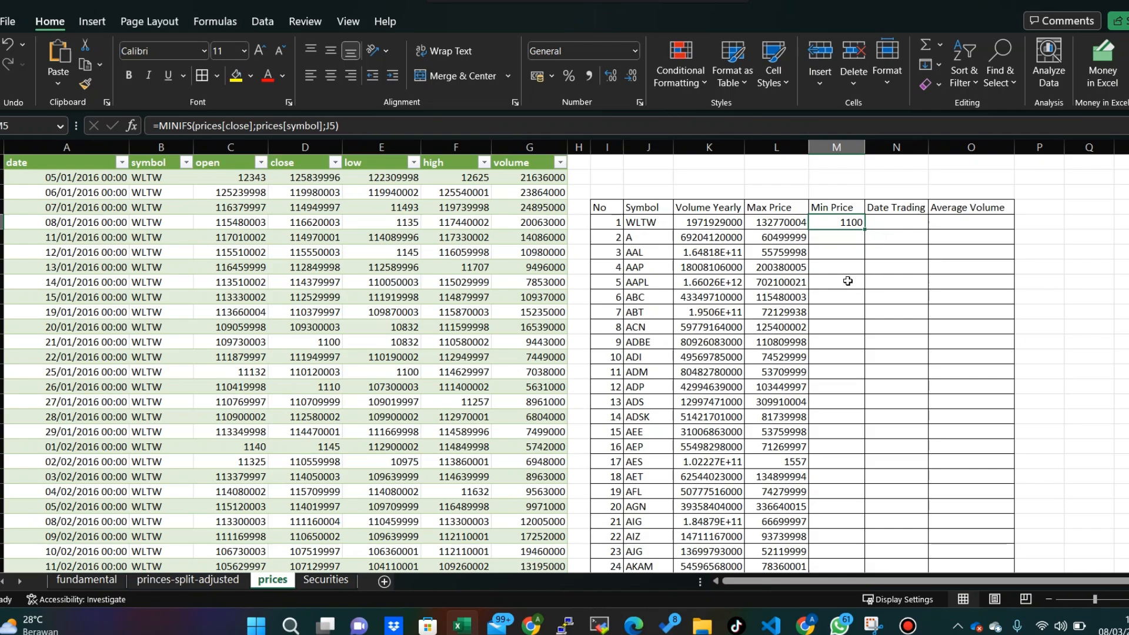
# - Fill the MINIFS formula from M5 down the Min Price column to the last listed symbol and check the filled rows
pyautogui.click(845, 262)
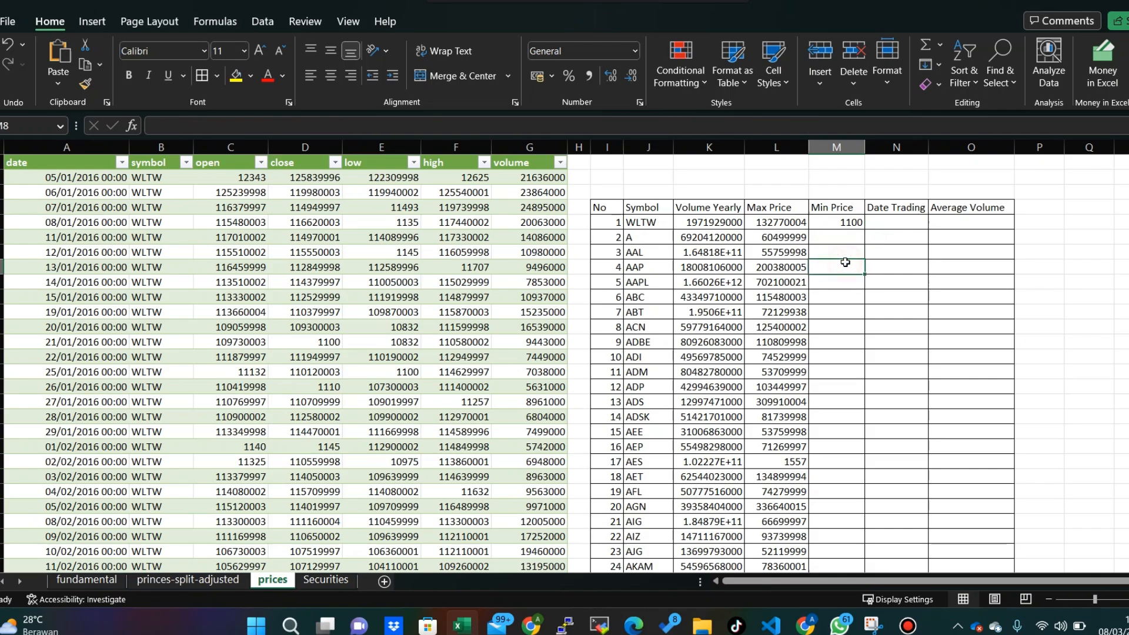
pyautogui.click(845, 224)
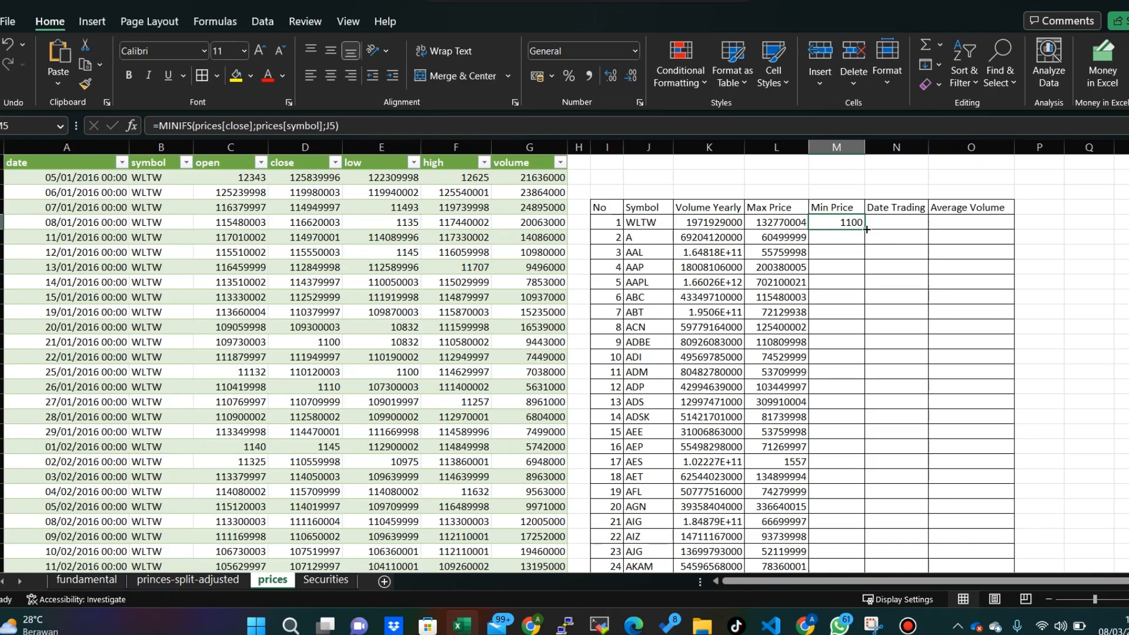
pyautogui.doubleClick(866, 229)
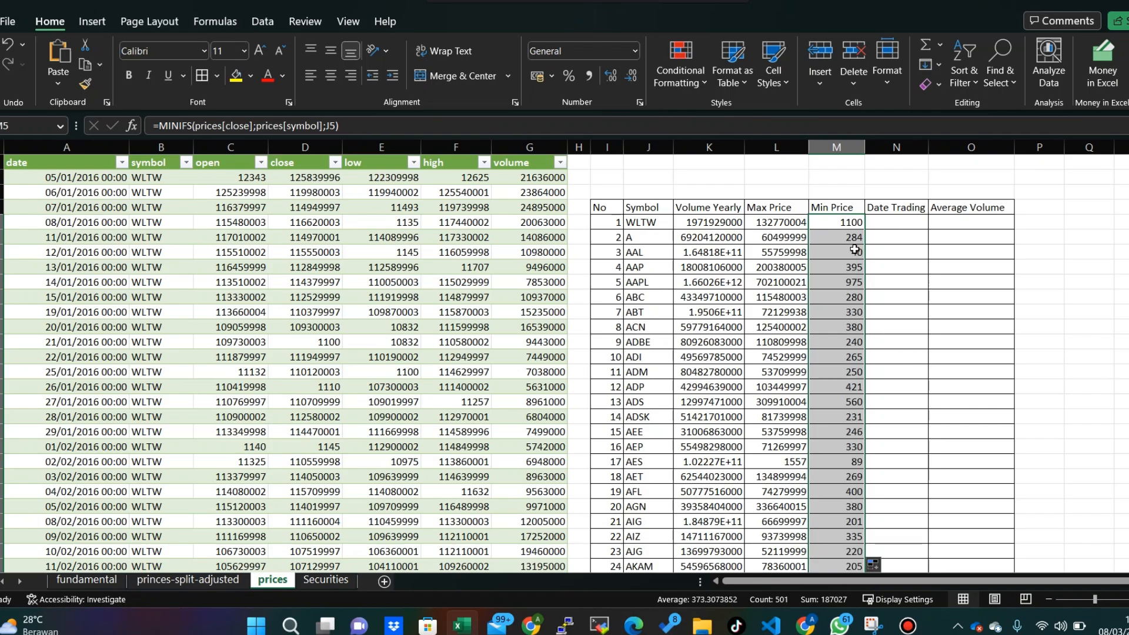
pyautogui.scroll(-8, 851, 320)
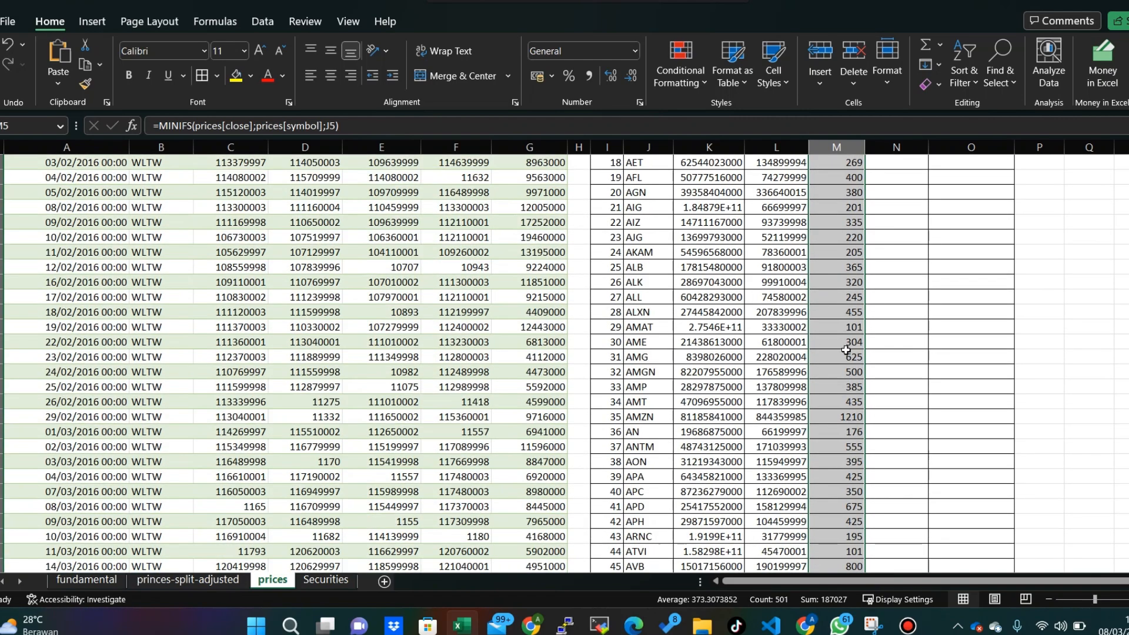
pyautogui.scroll(-3, 850, 352)
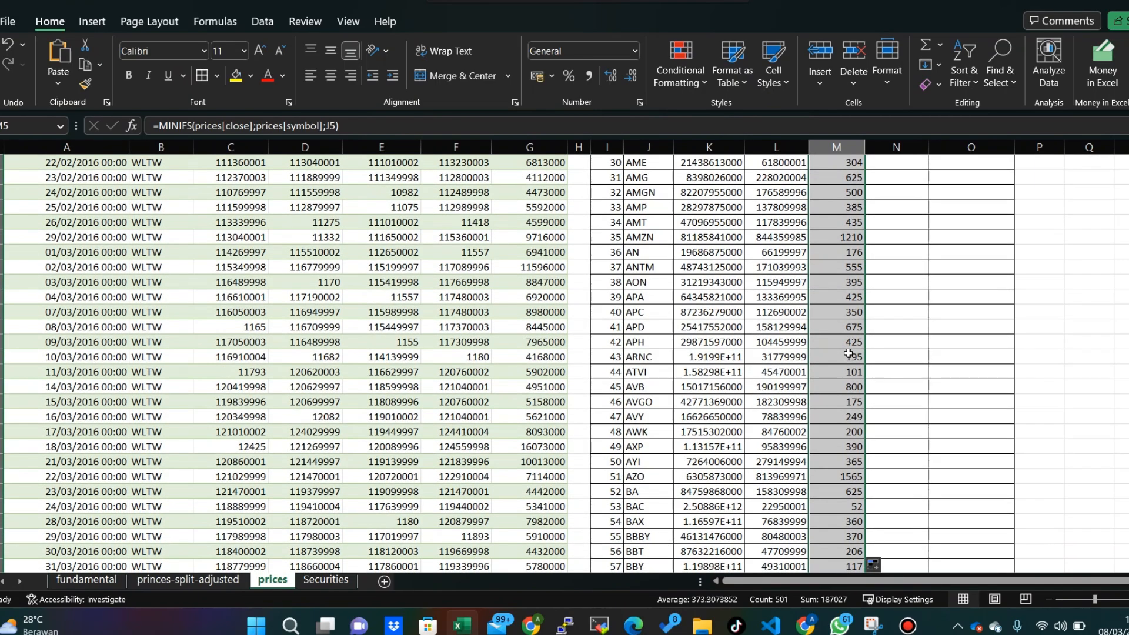
pyautogui.scroll(8, 849, 351)
pyautogui.scroll(3, 848, 351)
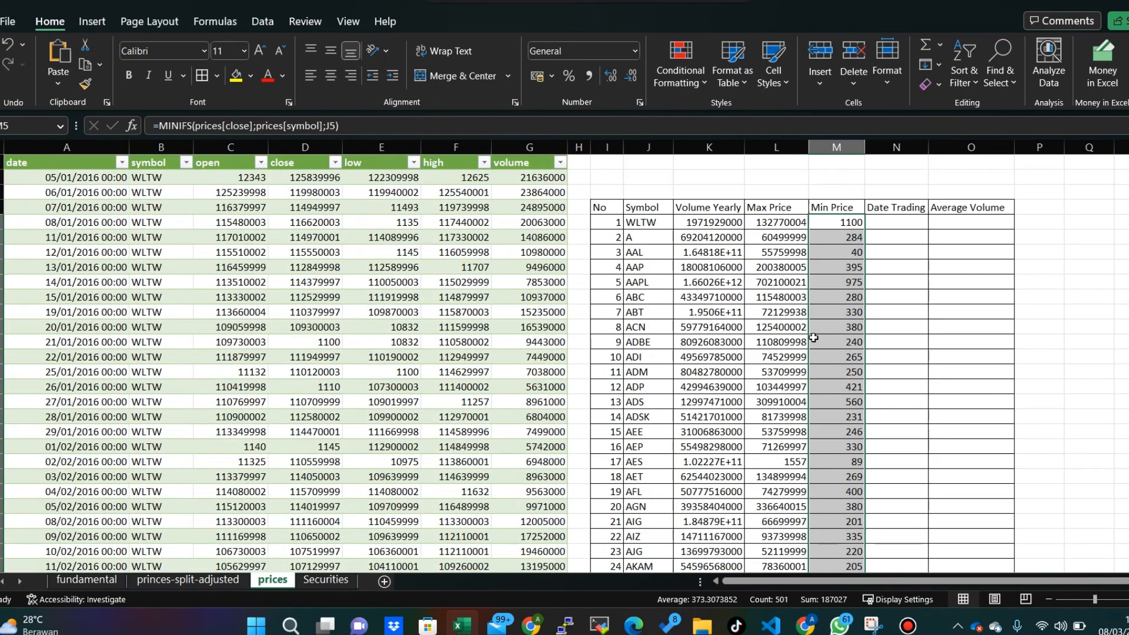
# - Begin a COUNTIFS formula in the WLTW Date Trading cell N5 with the whole symbol column, prices[symbol], as the criteria range
pyautogui.click(887, 261)
pyautogui.click(891, 221)
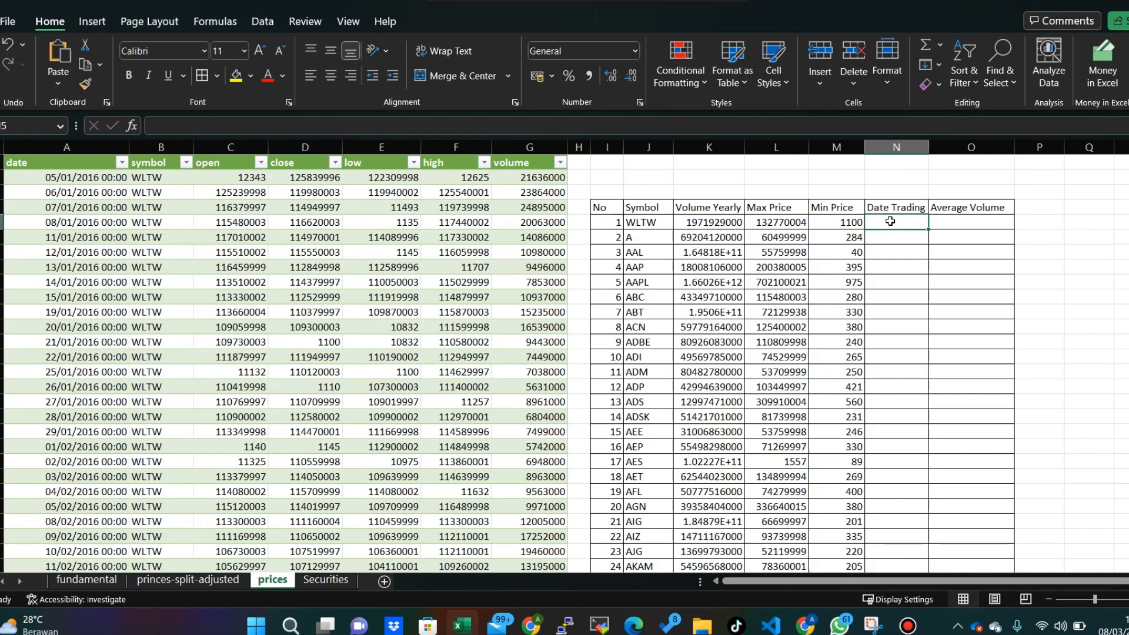
pyautogui.write('=')
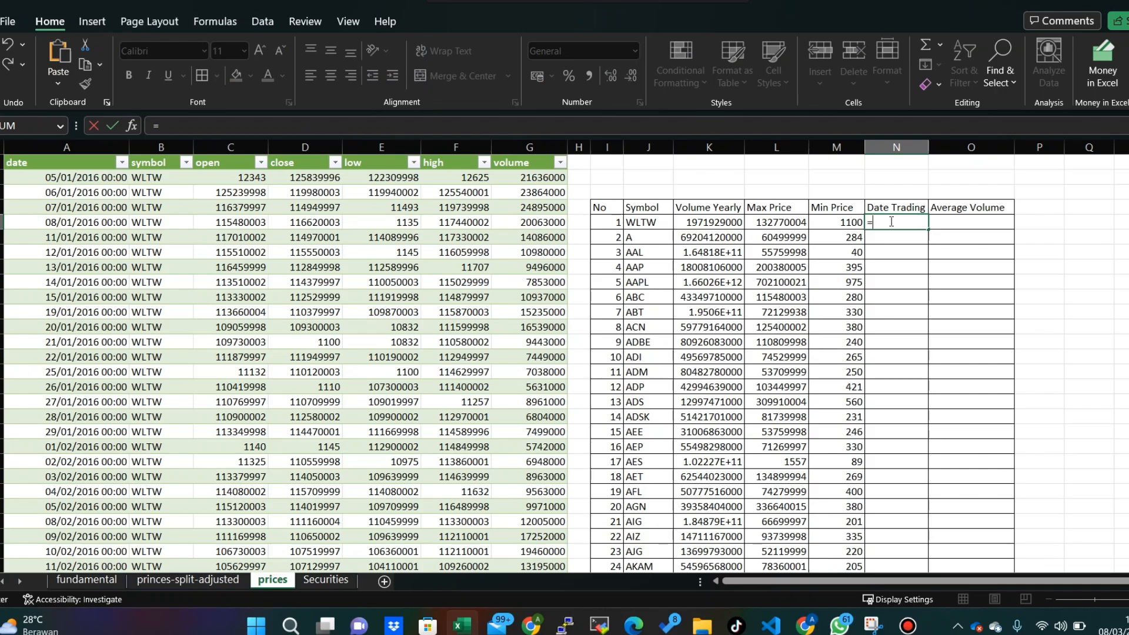
pyautogui.write('COUNTIF')
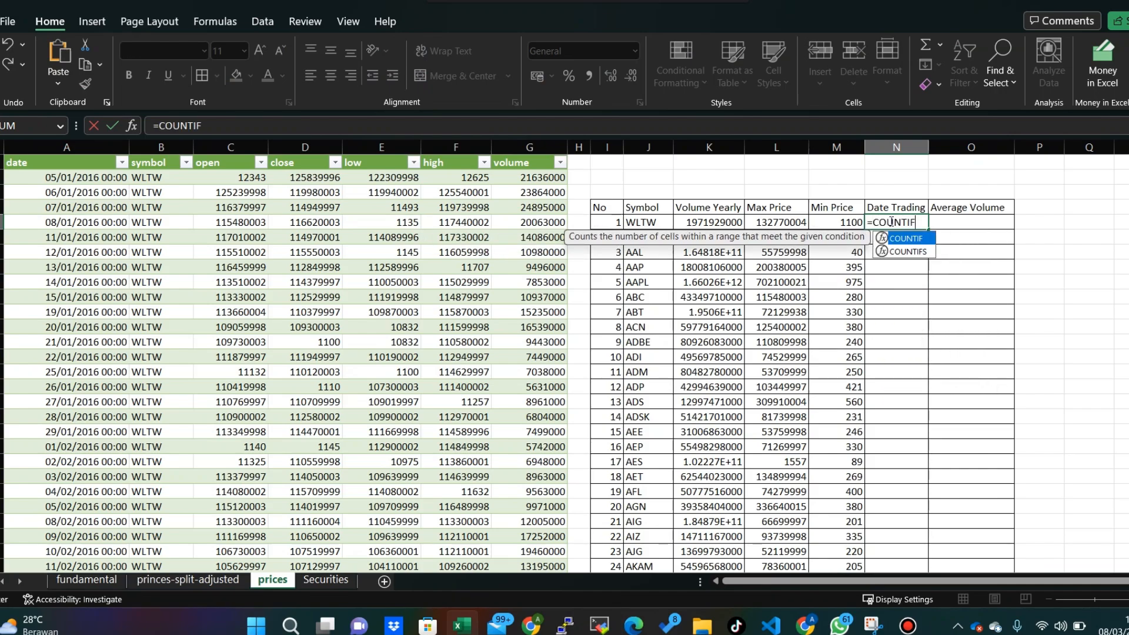
pyautogui.write('S')
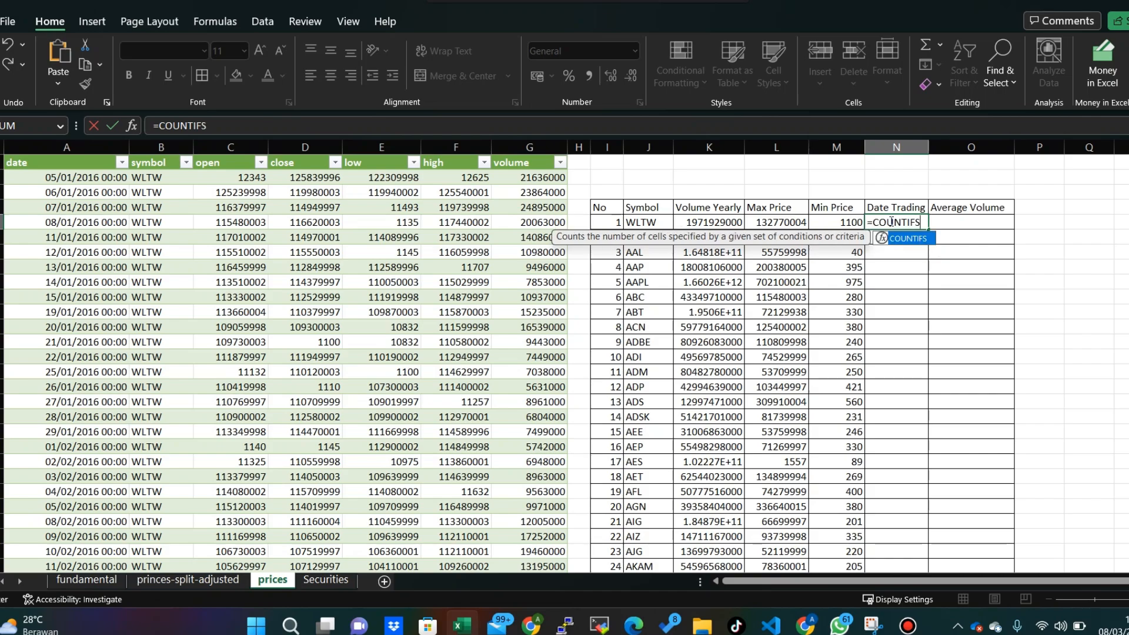
pyautogui.write('(')
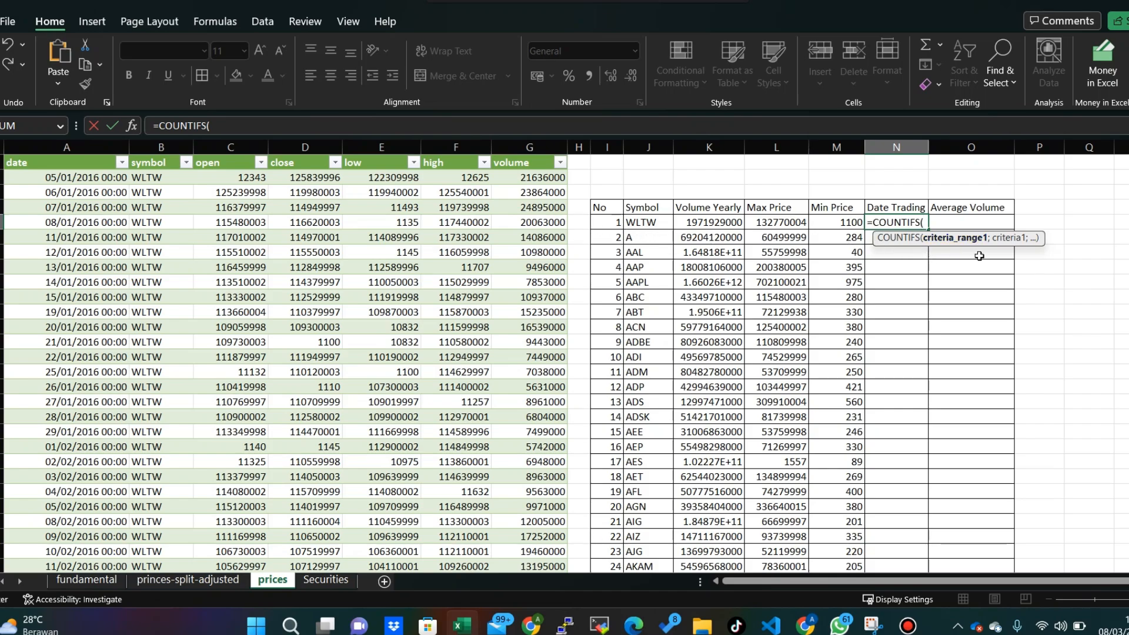
pyautogui.click(154, 177)
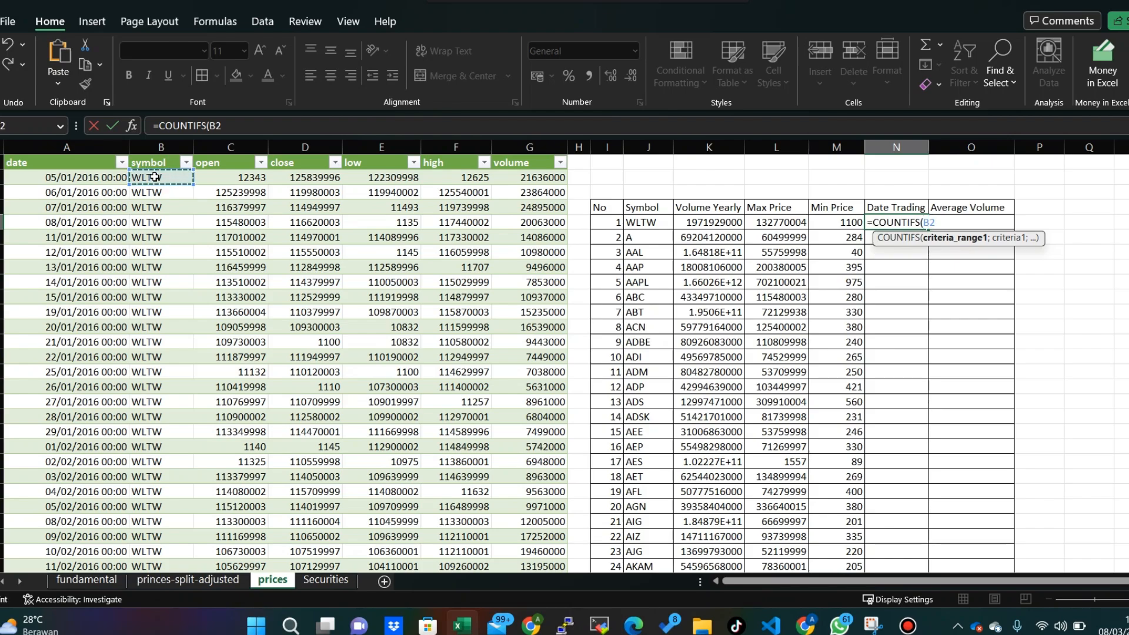
pyautogui.hotkey('ctrl', 'shift', 'Down')
pyautogui.write(';')
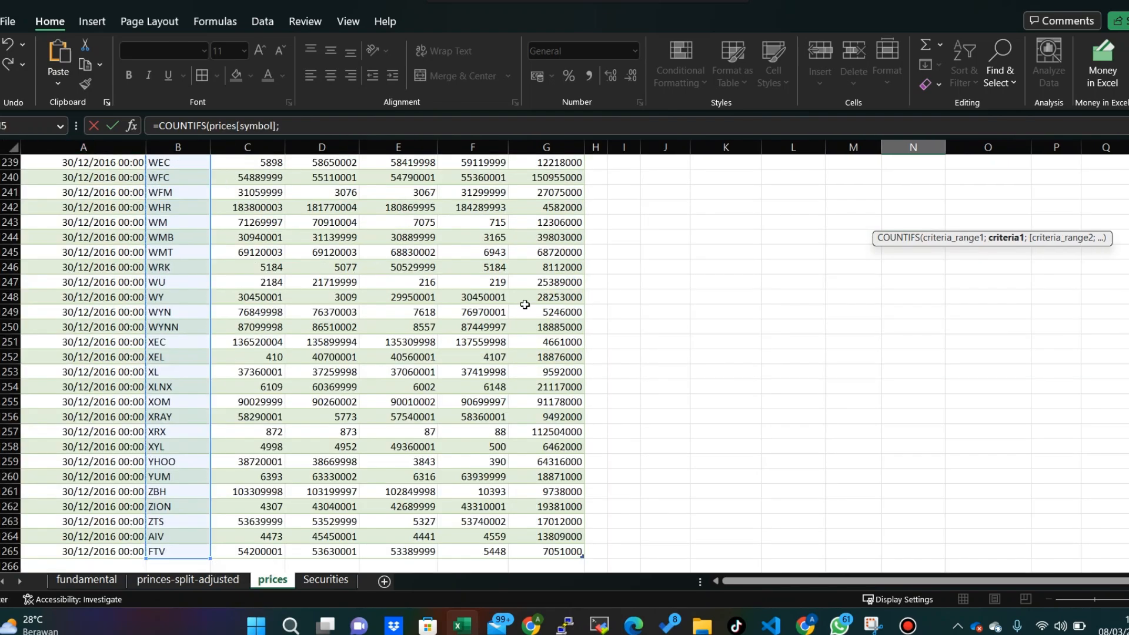
# - Use the WLTW symbol cell J5 as the criteria, completing =COUNTIFS(prices[symbol];J5) in N5
pyautogui.moveTo(1128, 554); pyautogui.dragTo(1128, 154)
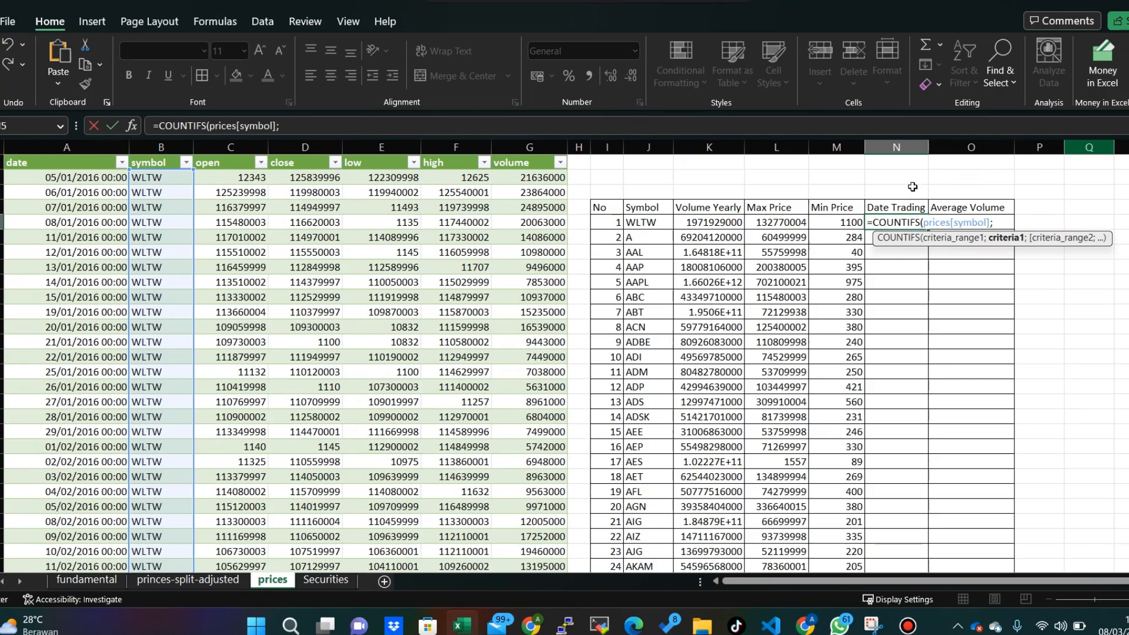
pyautogui.click(651, 222)
pyautogui.write(')')
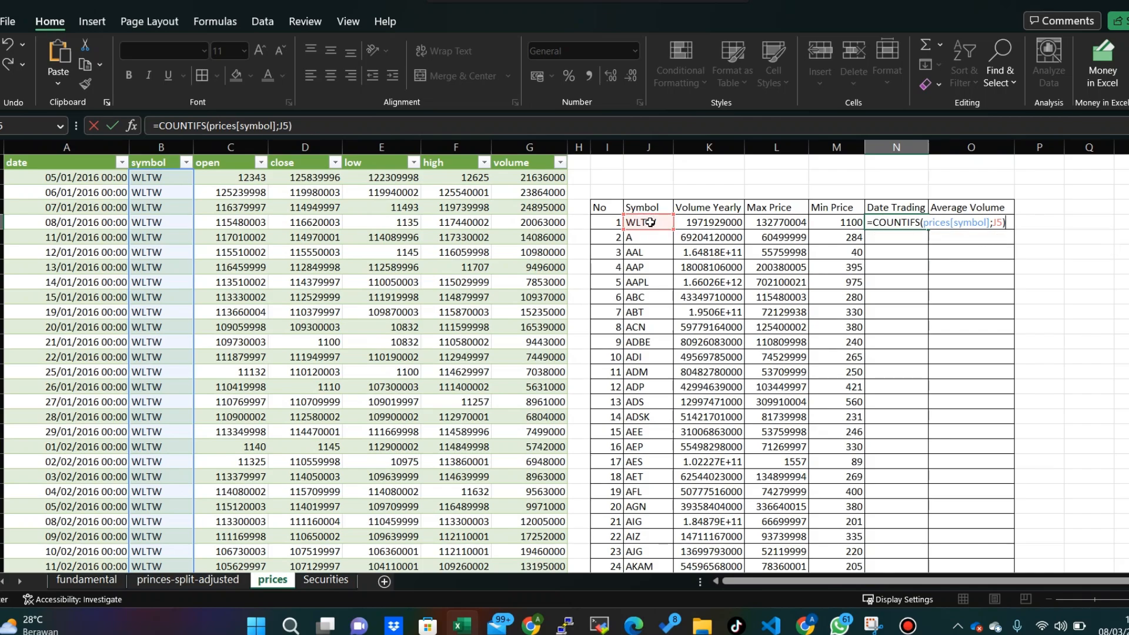
pyautogui.press('Return')
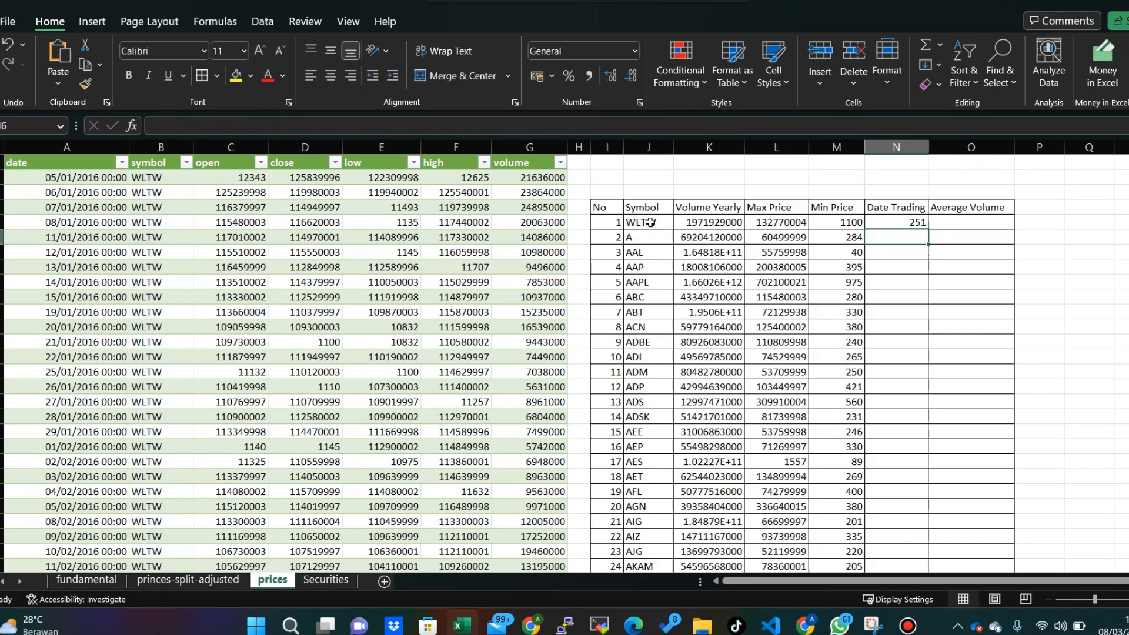
# - Rename the Date Trading column header in N4 as Days Trading
pyautogui.click(911, 222)
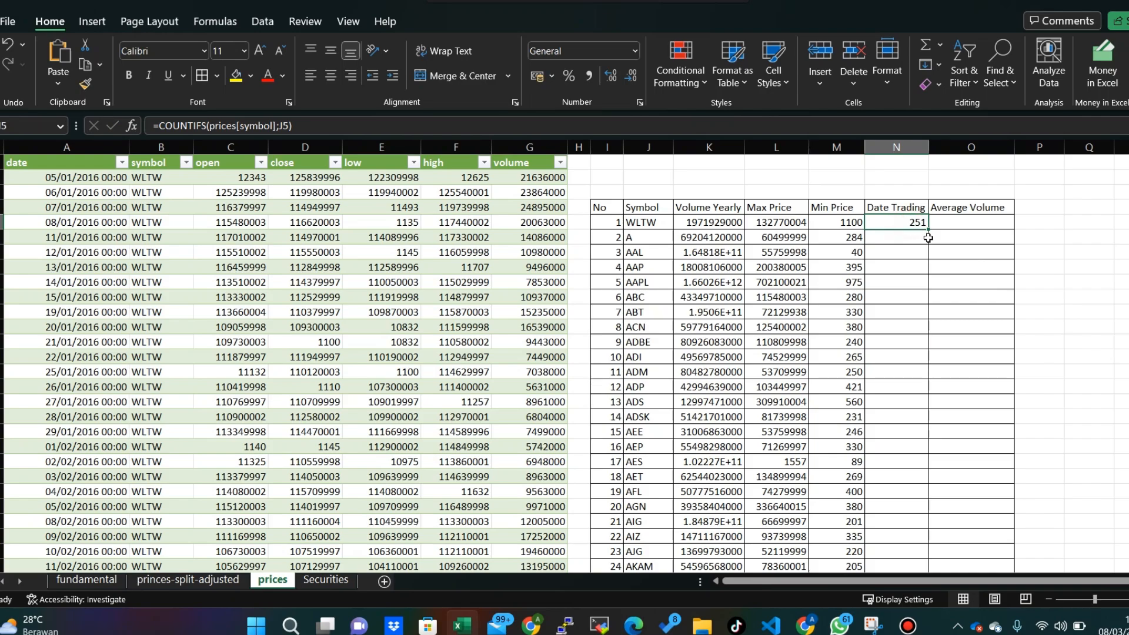
pyautogui.doubleClick(888, 210)
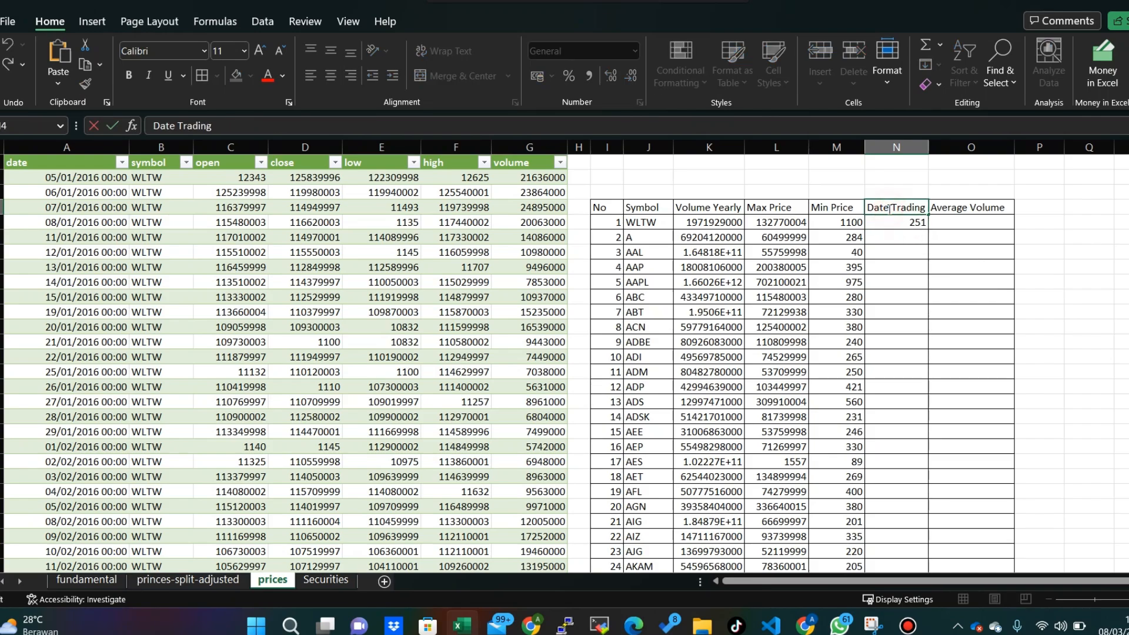
pyautogui.press('BackSpace')
pyautogui.press('BackSpace')
pyautogui.write('y')
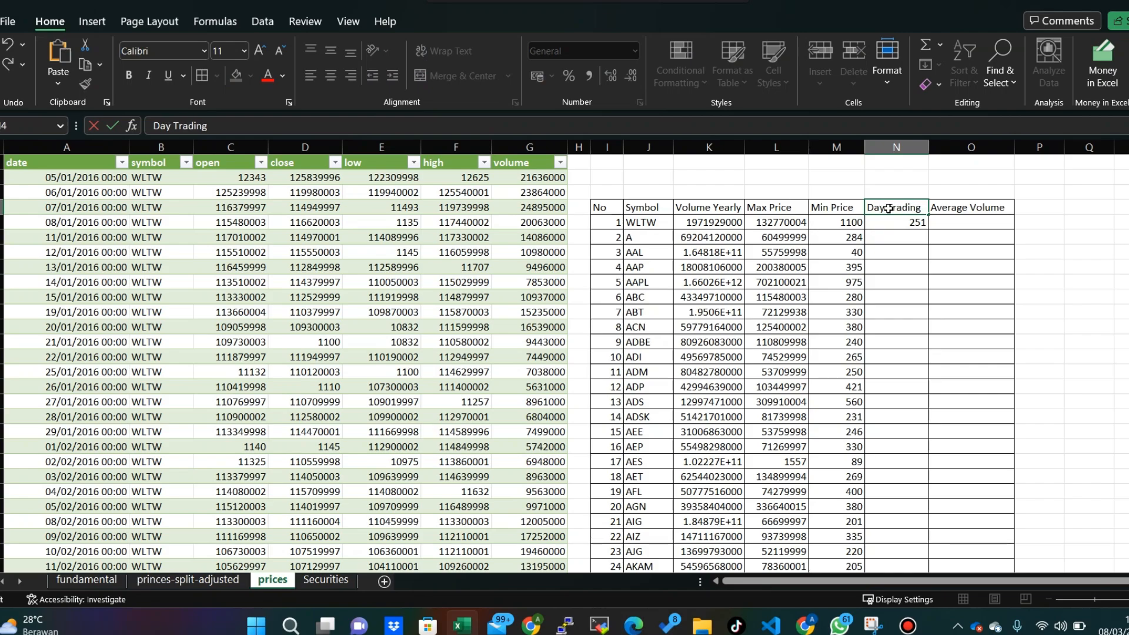
pyautogui.press('Return')
pyautogui.doubleClick(890, 208)
pyautogui.write('s')
pyautogui.press('Return')
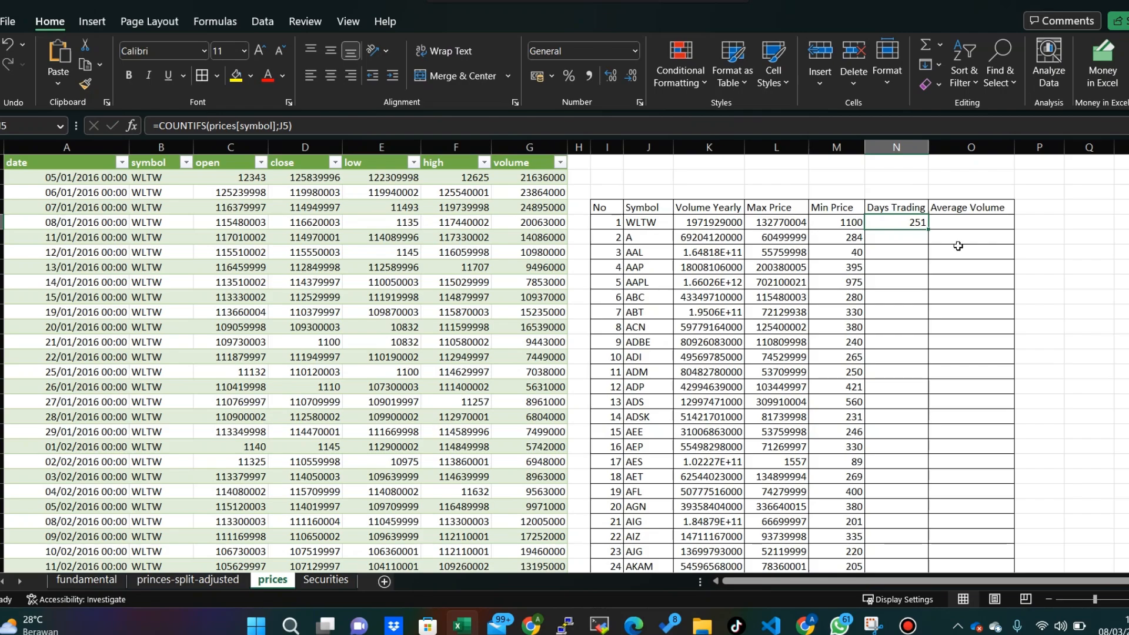
# - Fill the COUNTIFS formula from N5 down the Days Trading column to the last listed symbol
pyautogui.click(899, 244)
pyautogui.click(892, 221)
pyautogui.doubleClick(928, 229)
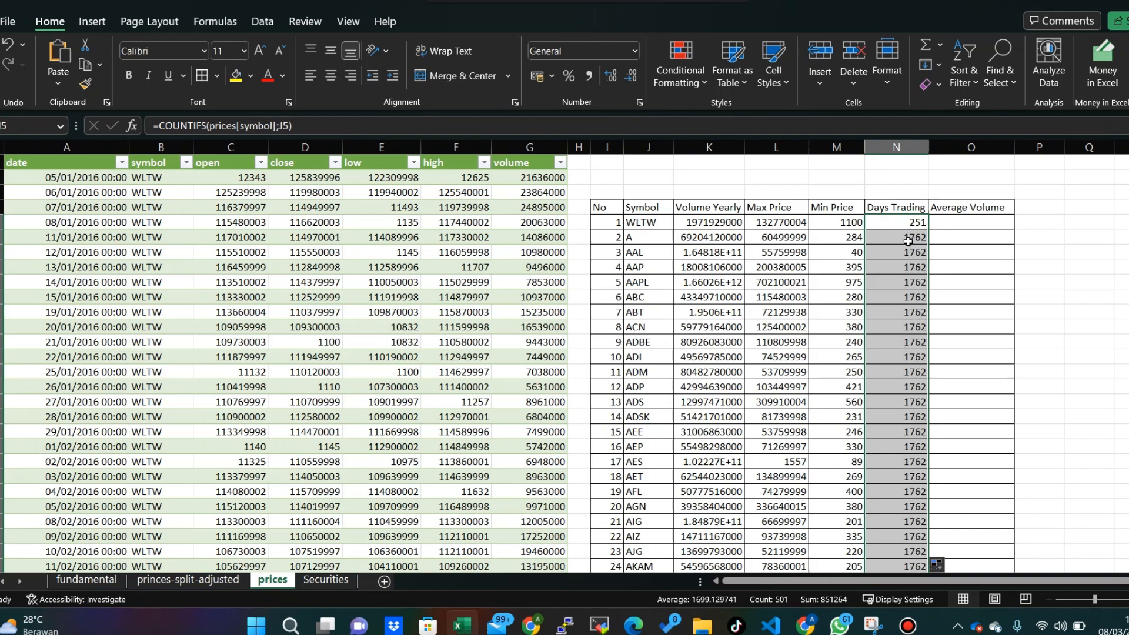
# - Examine the Days Trading values for the listed symbols and inspect the COUNTIFS formulas in several rows, including N5
pyautogui.scroll(-1, 913, 318)
pyautogui.click(904, 365)
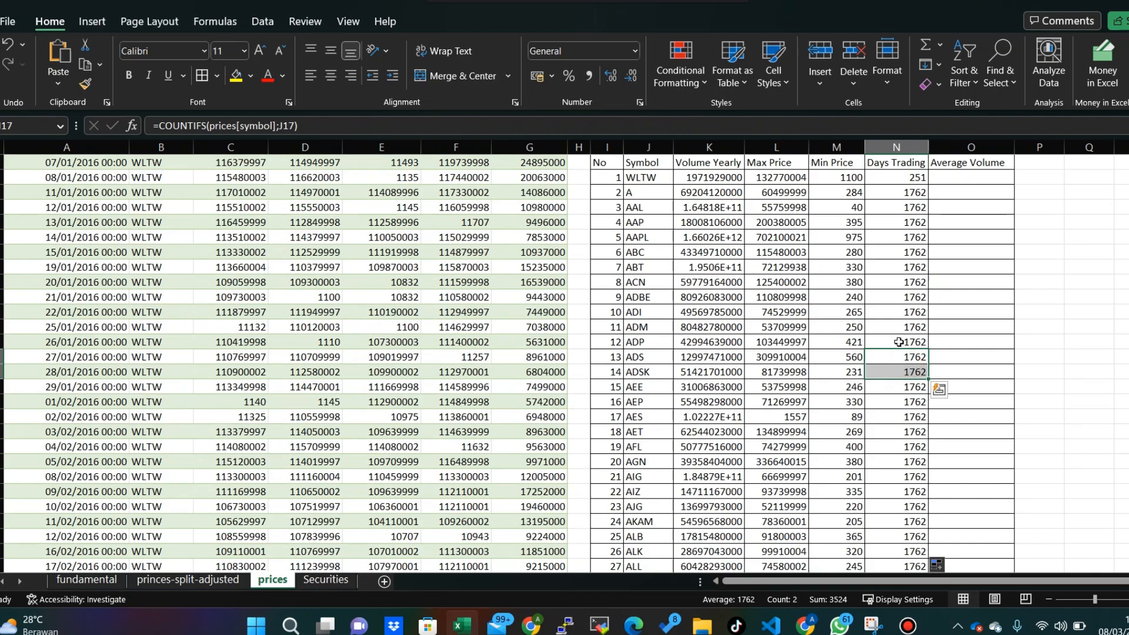
pyautogui.click(900, 279)
pyautogui.click(544, 125)
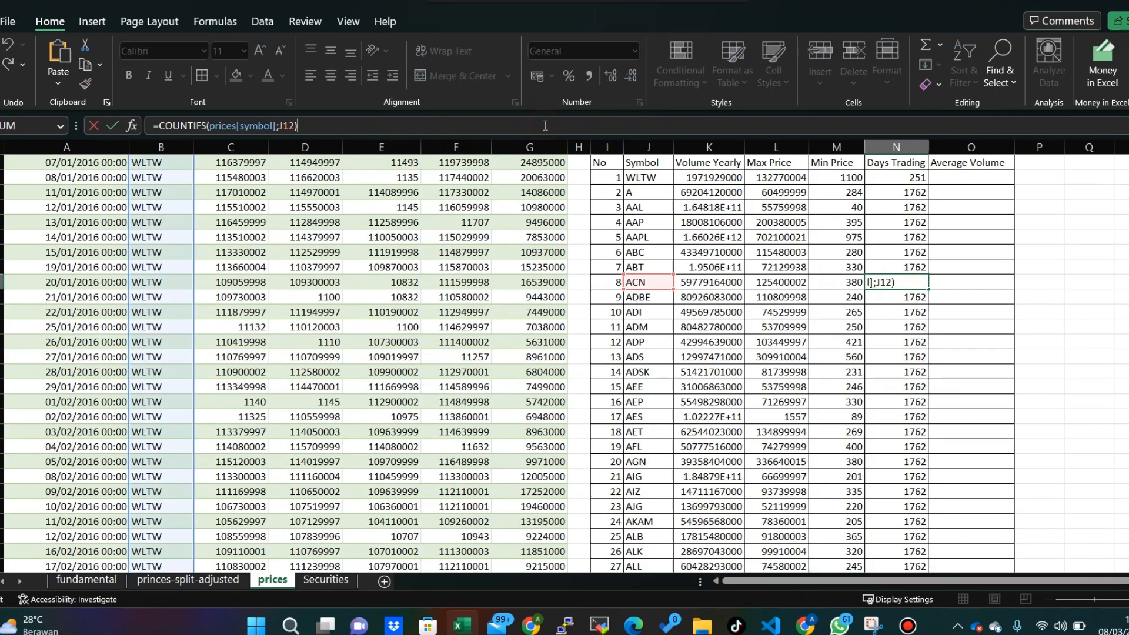
pyautogui.click(909, 356)
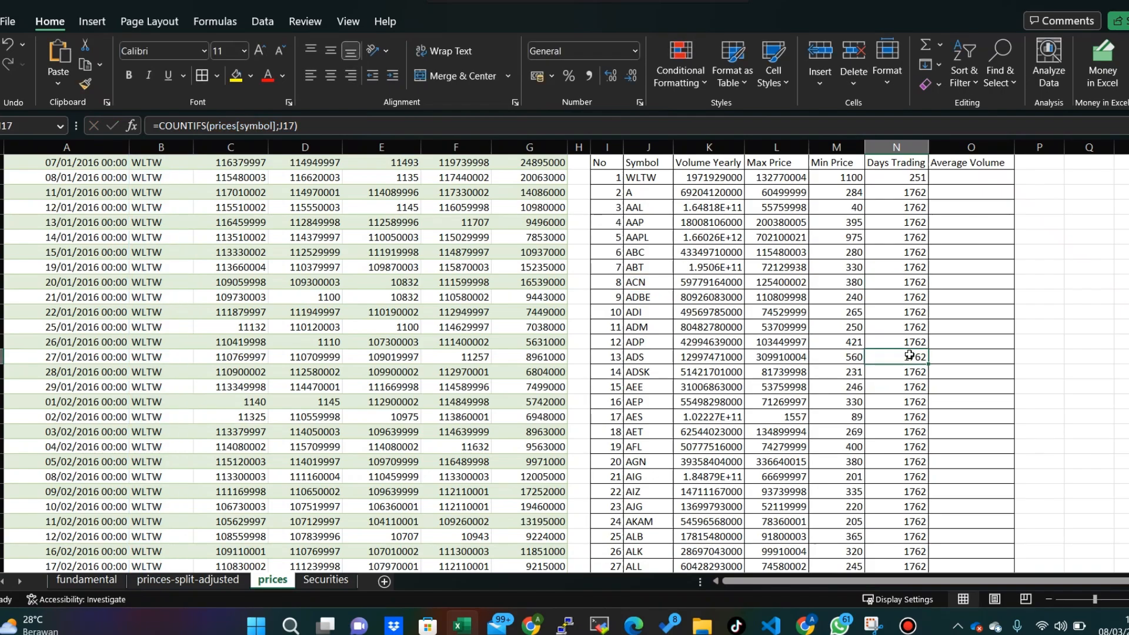
pyautogui.click(1070, 327)
pyautogui.scroll(-6, 912, 318)
pyautogui.scroll(7, 911, 317)
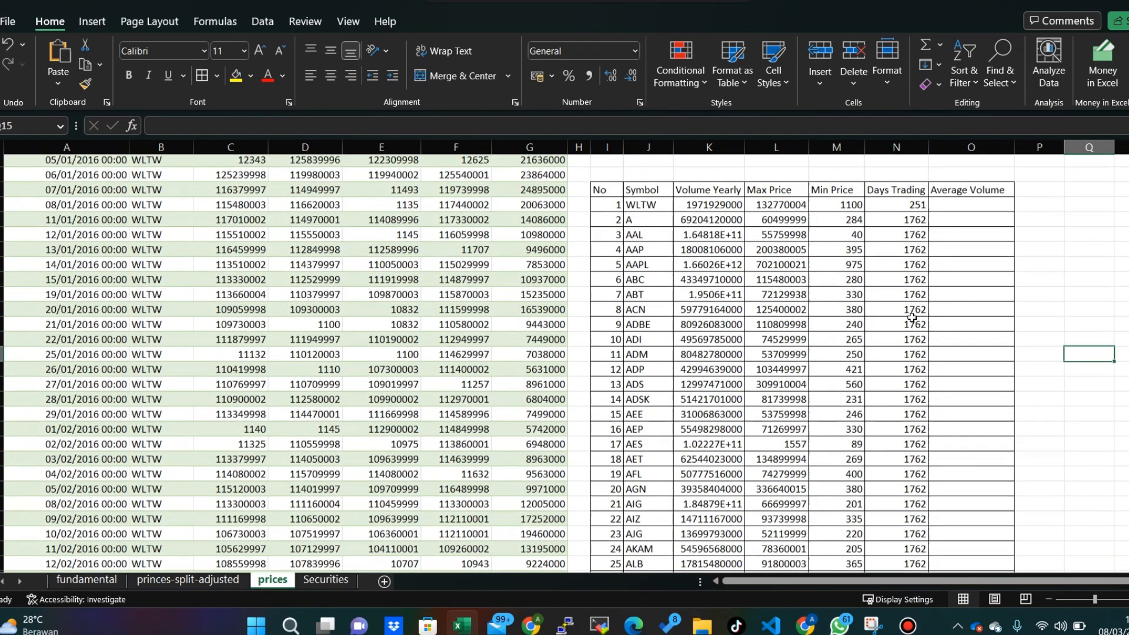
pyautogui.click(915, 221)
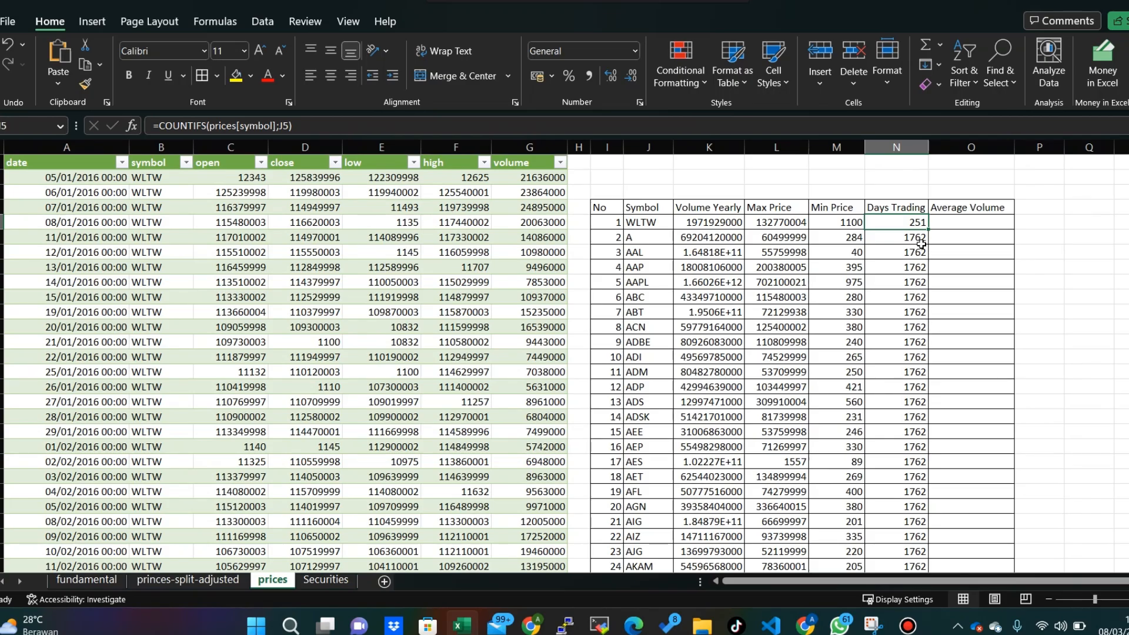
pyautogui.click(911, 270)
pyautogui.scroll(-15, 872, 299)
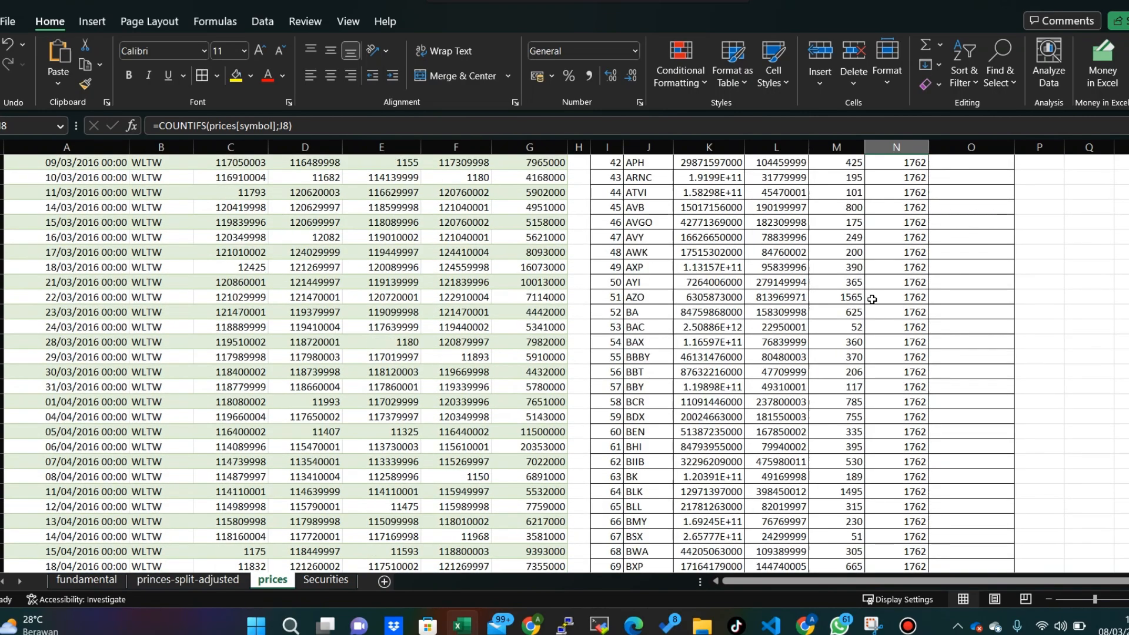
pyautogui.scroll(-20, 872, 299)
pyautogui.scroll(5, 893, 308)
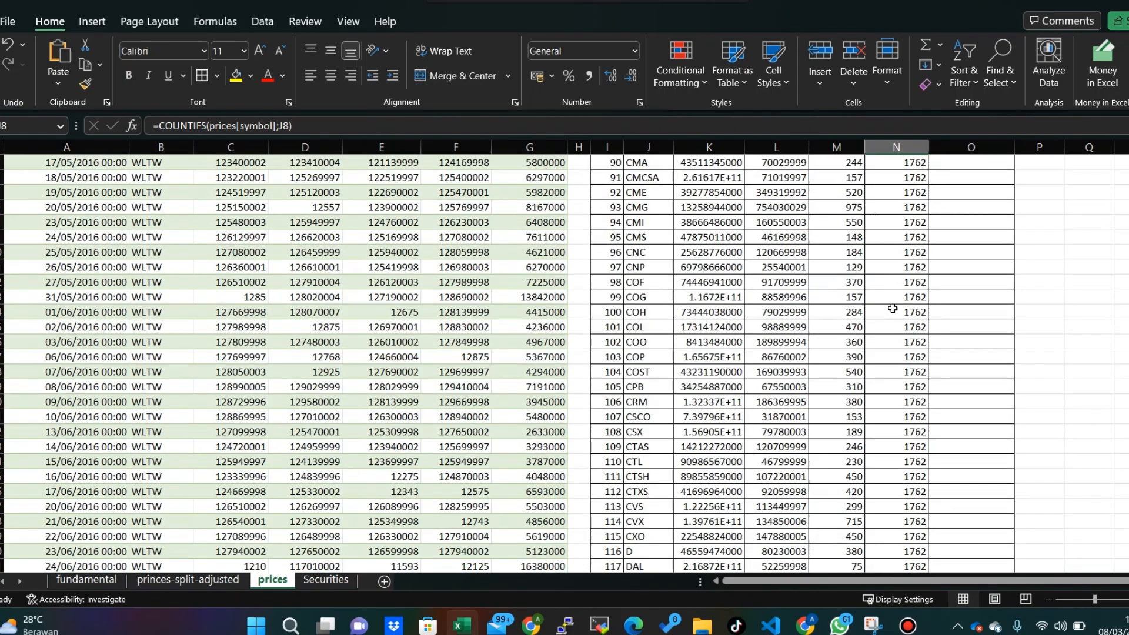
pyautogui.scroll(20, 893, 308)
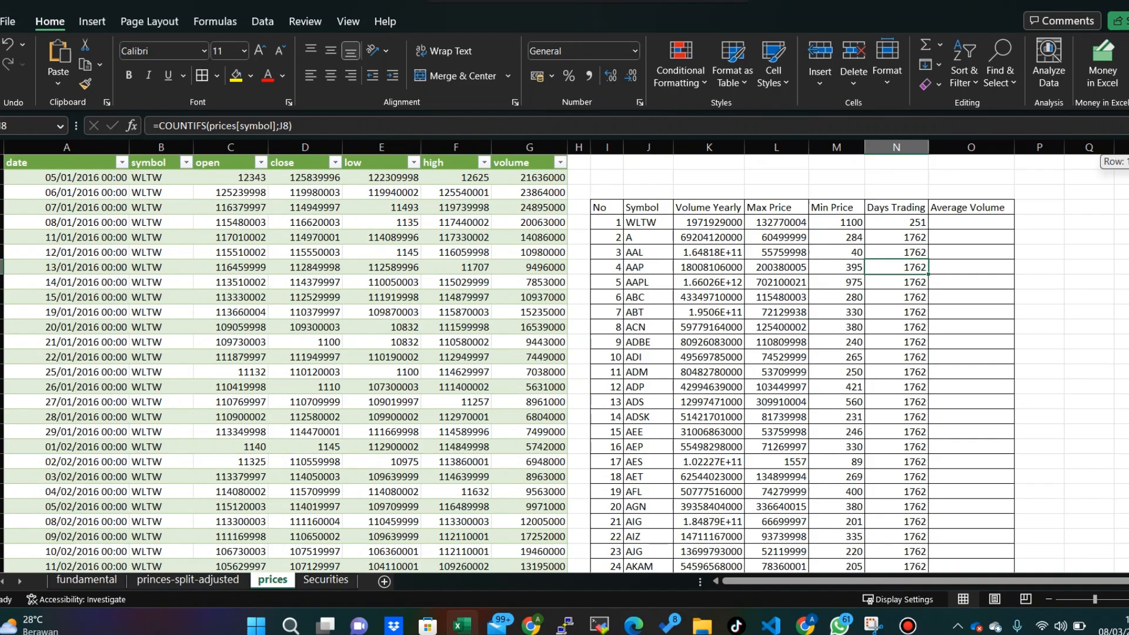
pyautogui.click(910, 221)
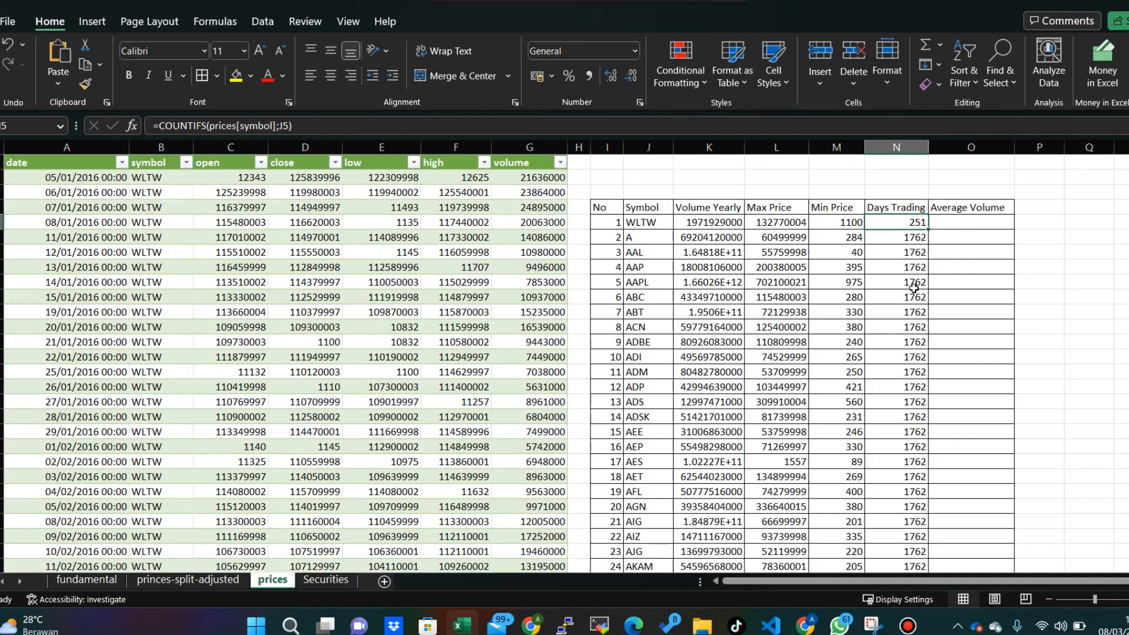
pyautogui.click(687, 121)
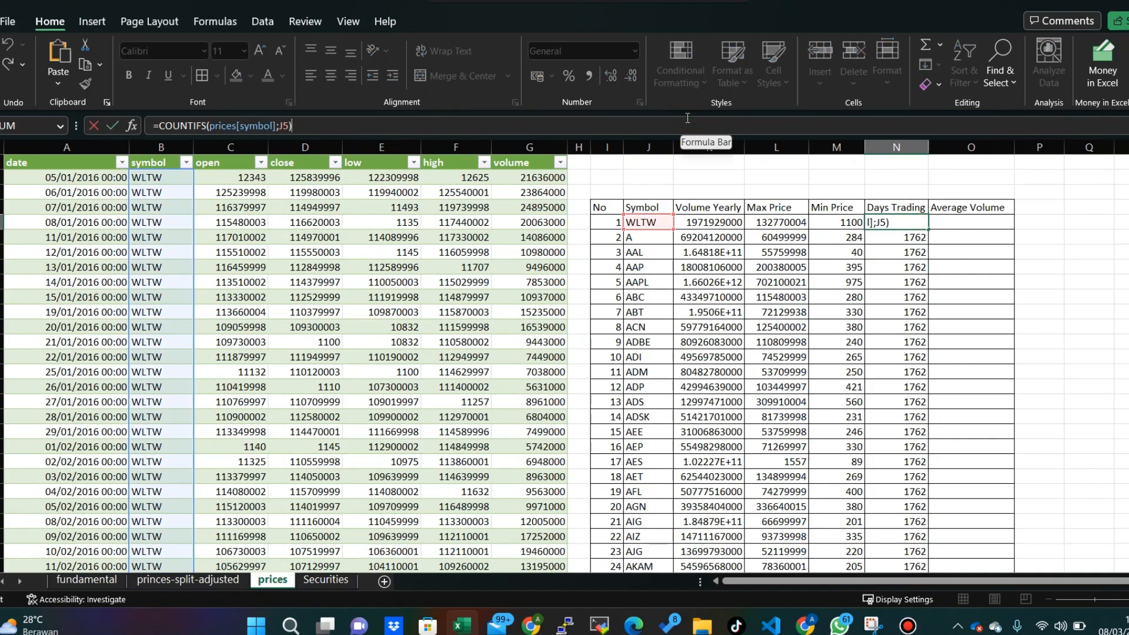
pyautogui.press('Return')
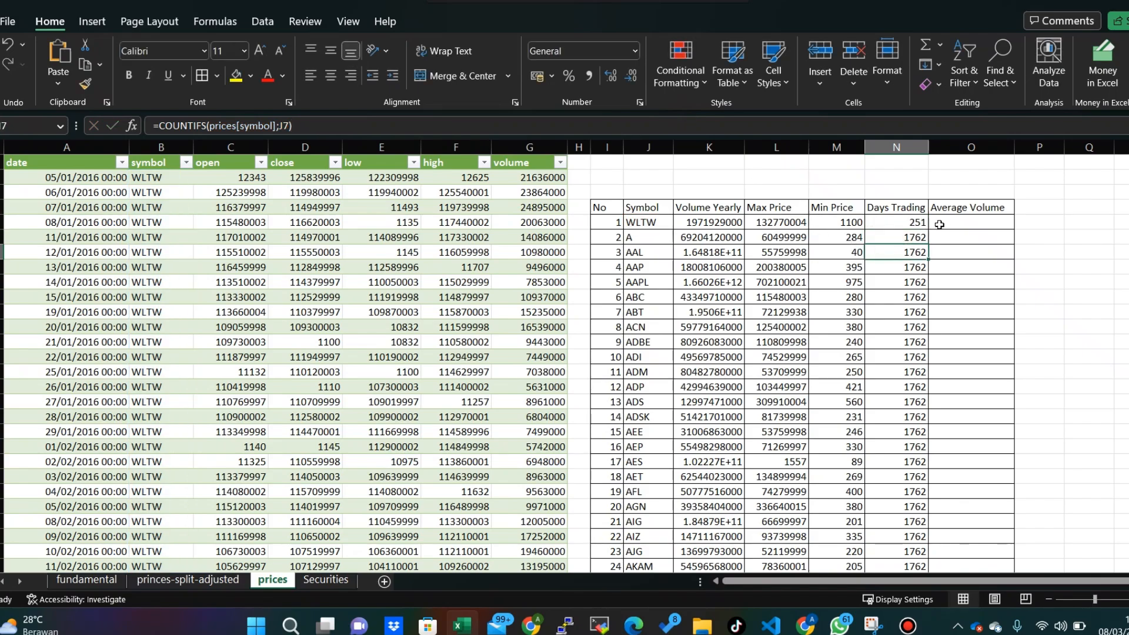
# - Start an AVERAGEIF formula in O5 for the WLTW Average Volume, using the prices[symbol] column as the range
pyautogui.click(948, 223)
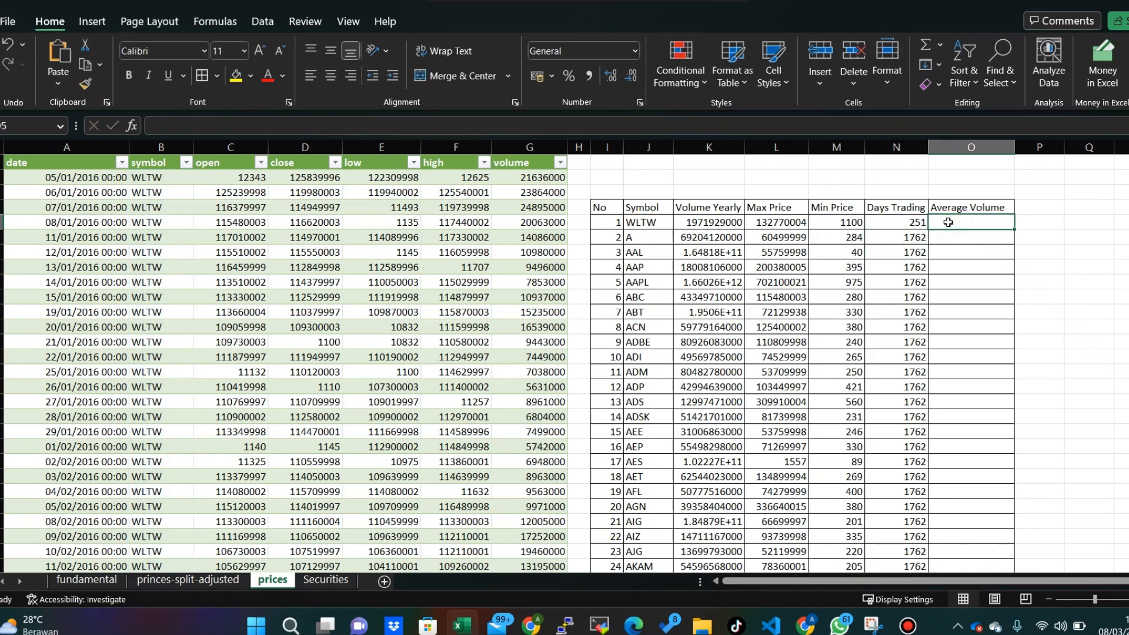
pyautogui.write('=')
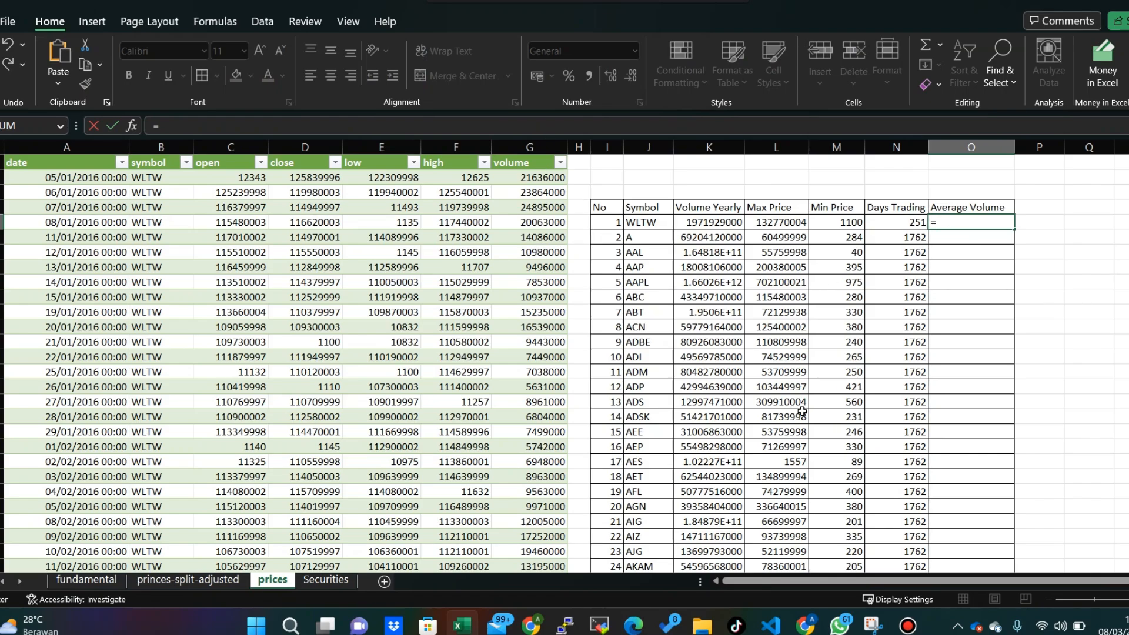
pyautogui.write('AVE')
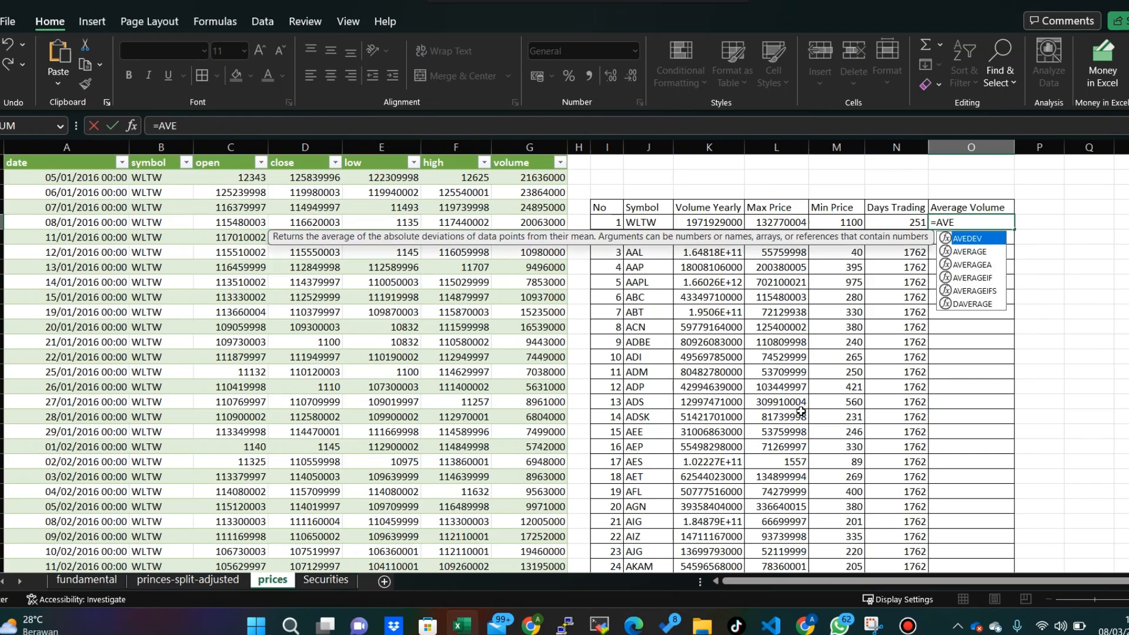
pyautogui.write('RAGEIF(')
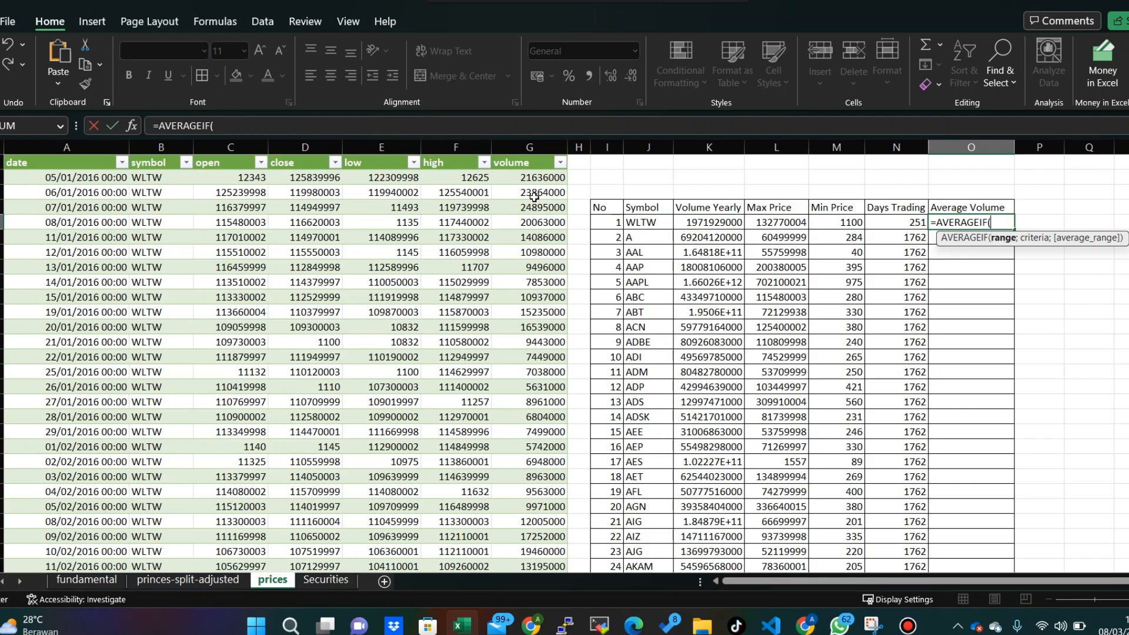
pyautogui.click(161, 178)
pyautogui.hotkey('ctrl', 'shift', 'Down')
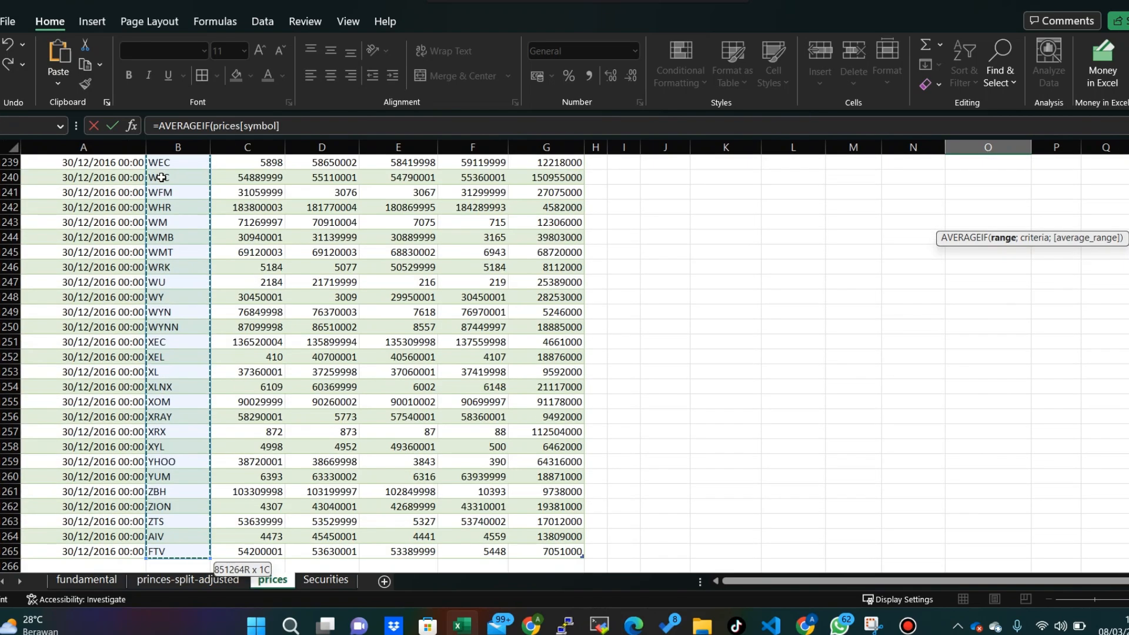
pyautogui.write(';')
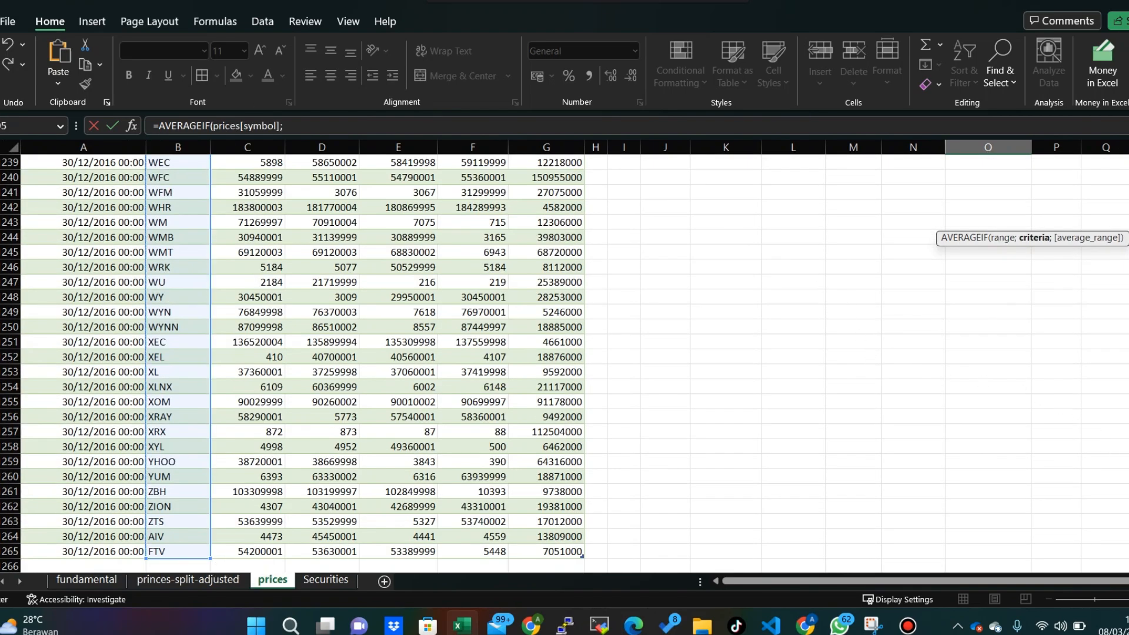
# - Use J5 as the criteria and prices[volume] as the average range, completing =AVERAGEIF(prices[symbol];J5;prices[volume]) in O5
pyautogui.moveTo(1128, 553); pyautogui.dragTo(1128, 548)
pyautogui.moveTo(1128, 259); pyautogui.dragTo(1128, 161)
pyautogui.click(651, 223)
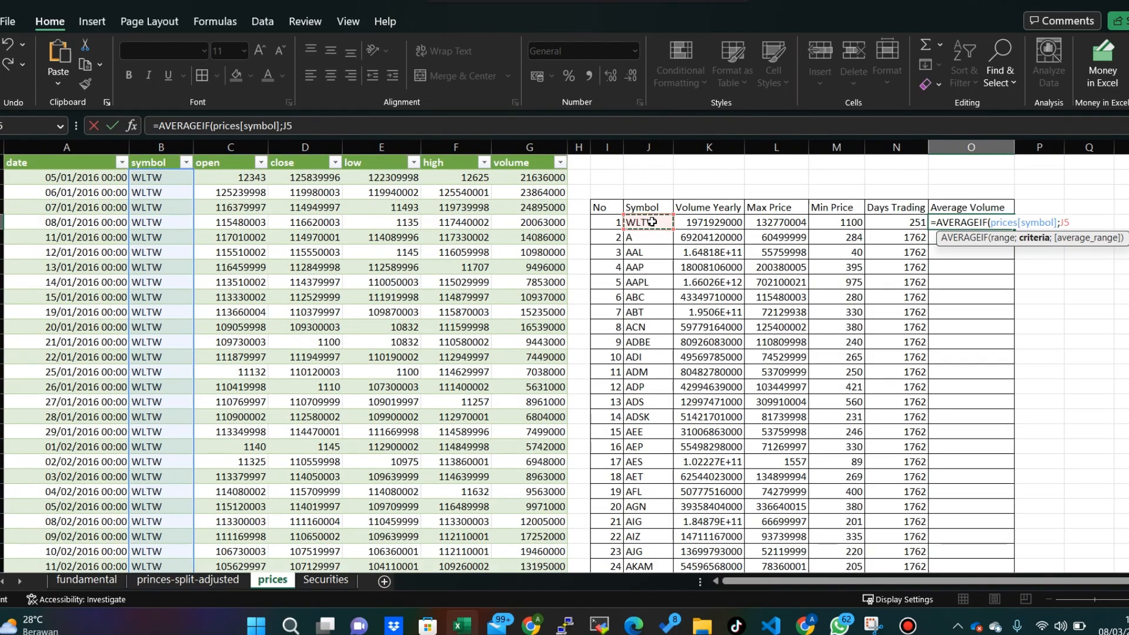
pyautogui.write(';')
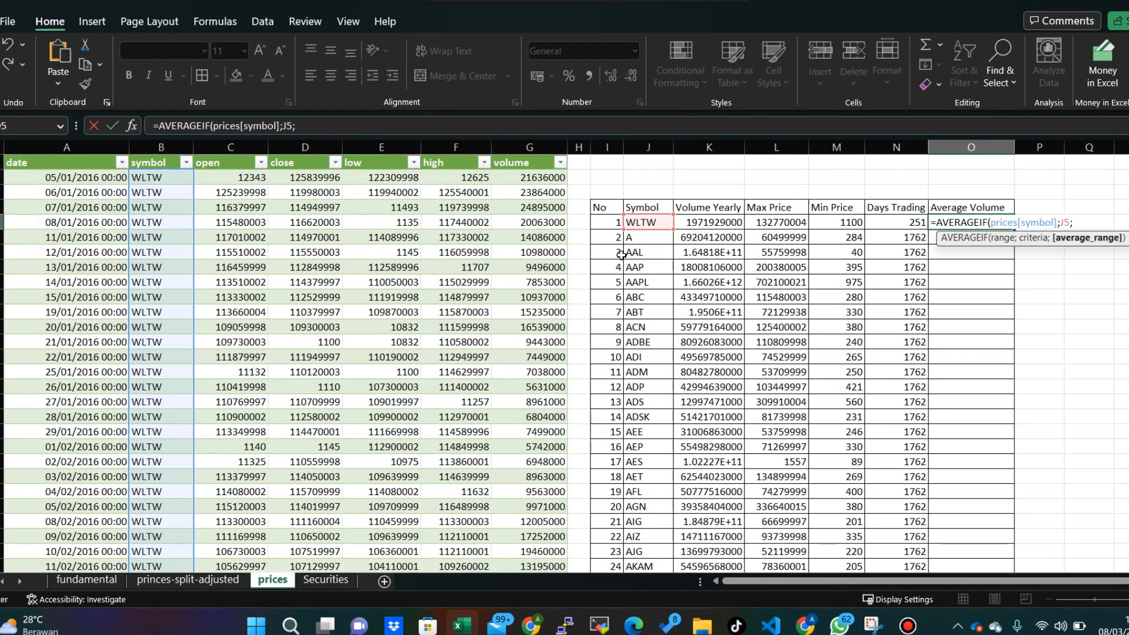
pyautogui.click(546, 177)
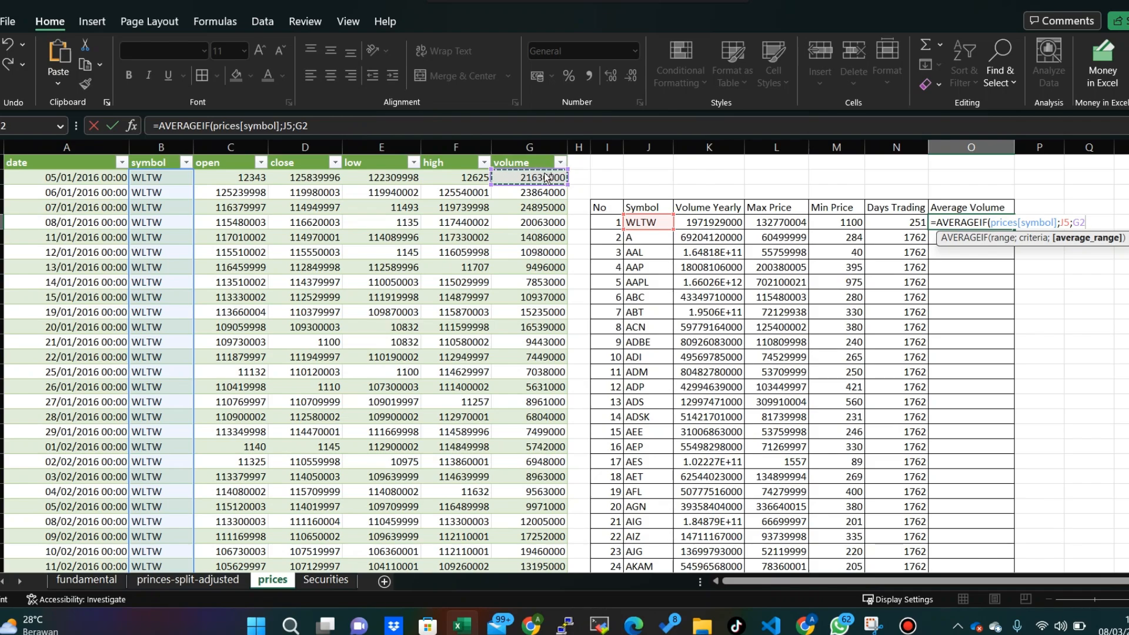
pyautogui.hotkey('ctrl', 'shift', 'Down')
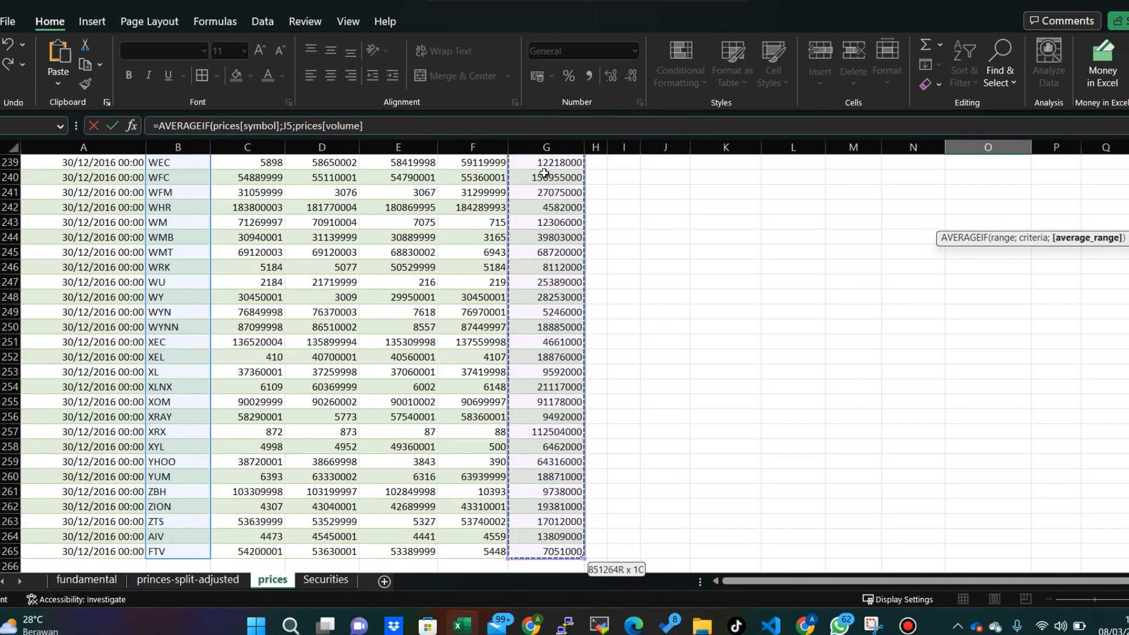
pyautogui.press('Return')
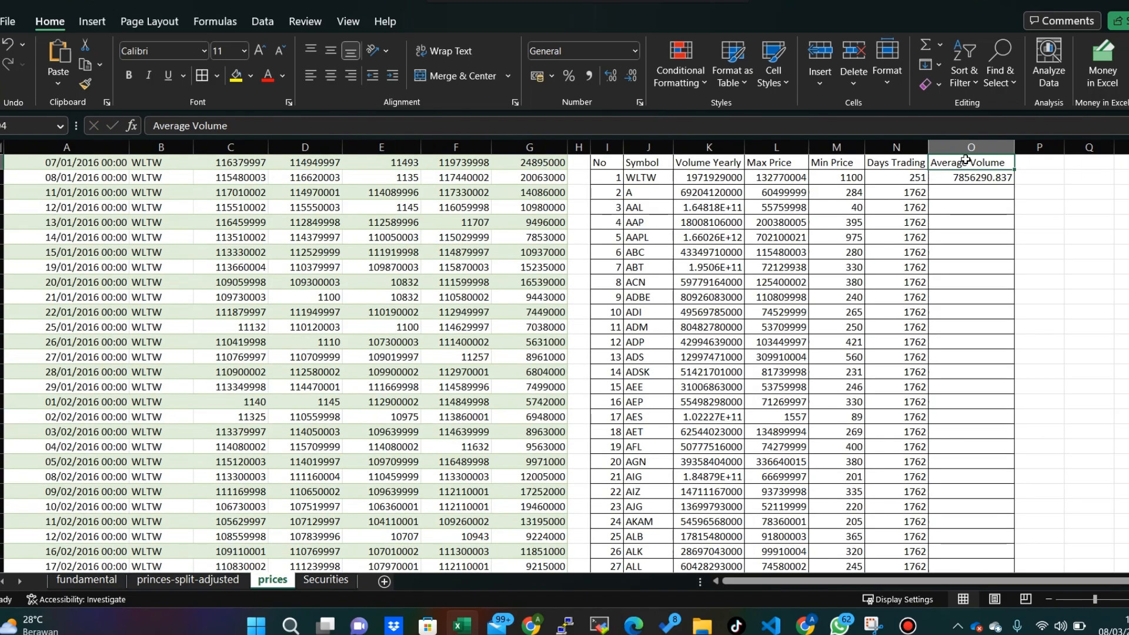
# - Fill the AVERAGEIF formula from O5 down the Average Volume column to the last listed symbol
pyautogui.click(975, 183)
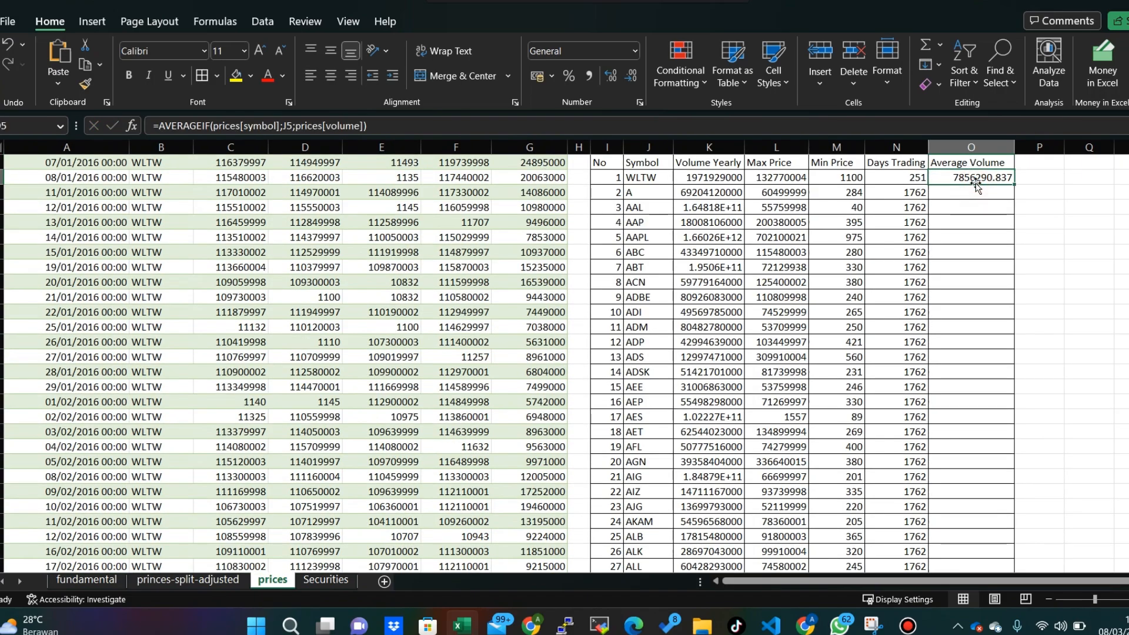
pyautogui.moveTo(1015, 185); pyautogui.dragTo(1016, 184)
pyautogui.doubleClick(1016, 185)
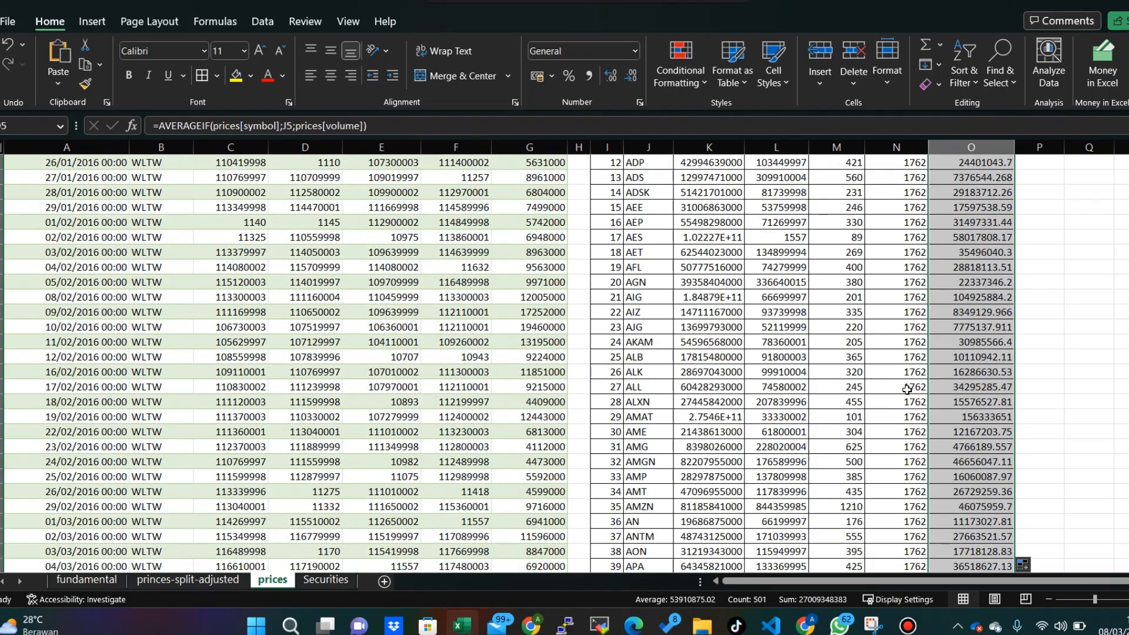
# - Examine the filled Average Volume values down to the last symbol, FTV, and return to the start of the summary table
pyautogui.scroll(-20, 908, 389)
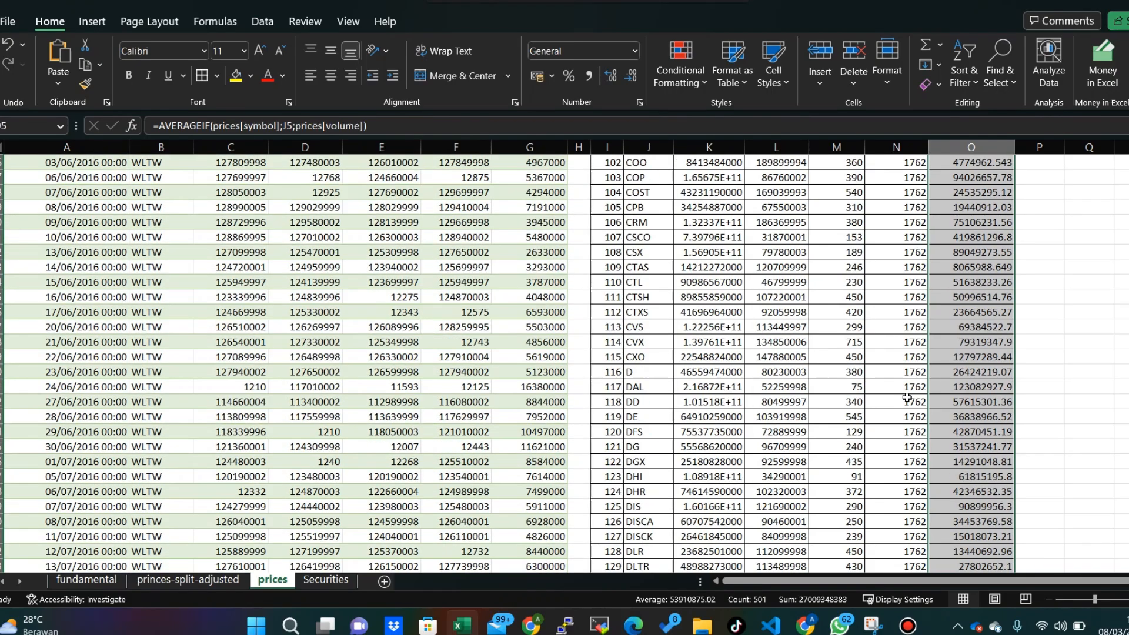
pyautogui.scroll(-20, 907, 397)
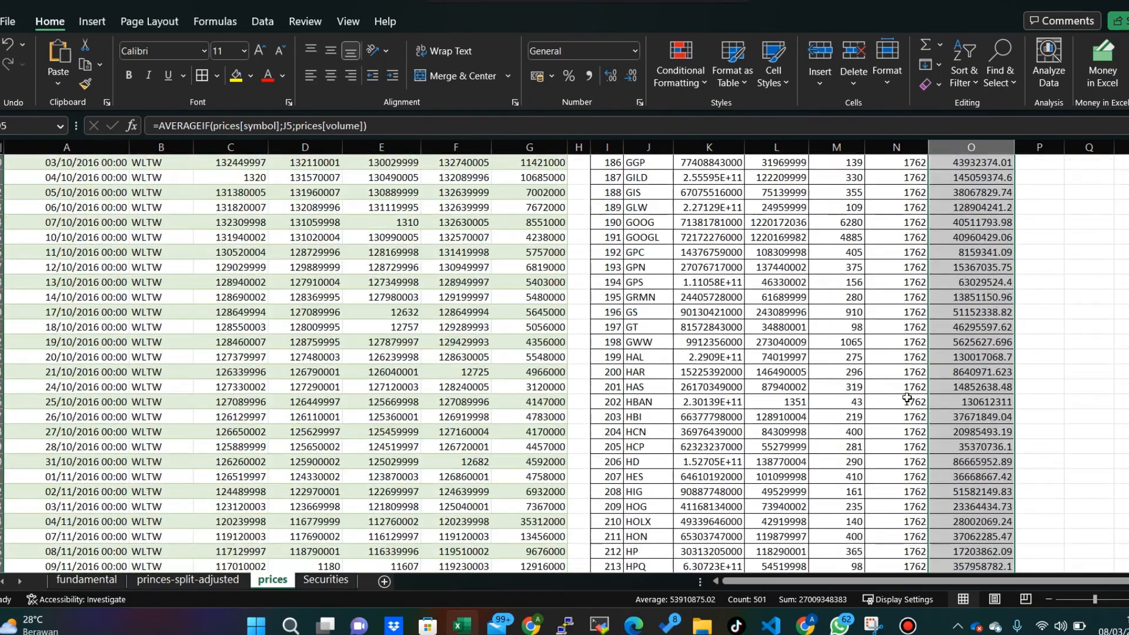
pyautogui.scroll(-20, 908, 398)
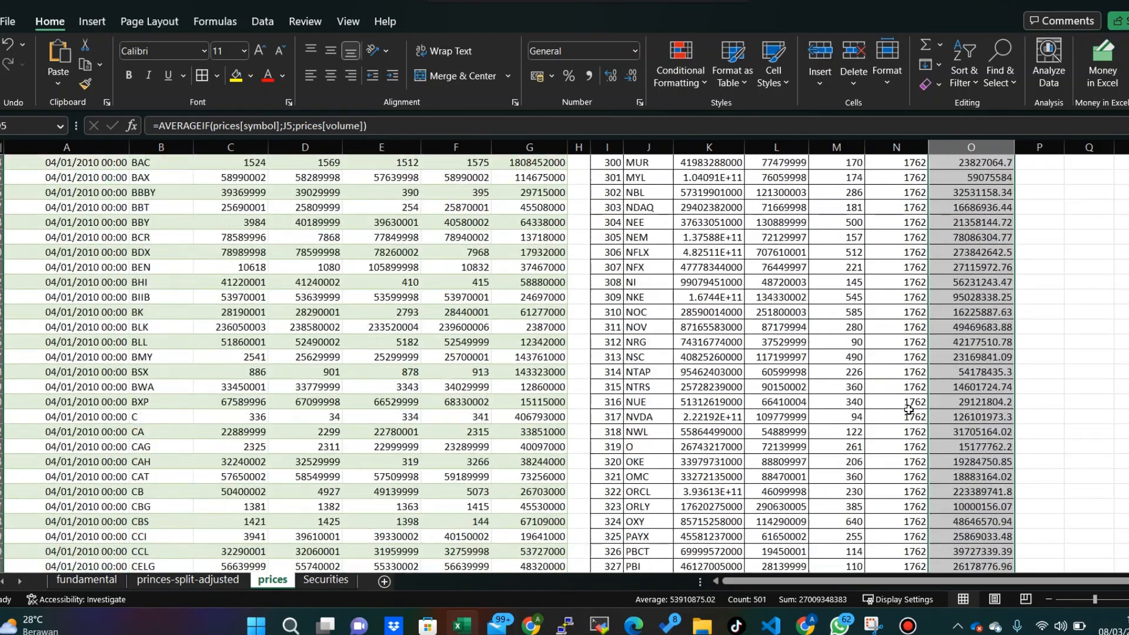
pyautogui.scroll(-20, 909, 410)
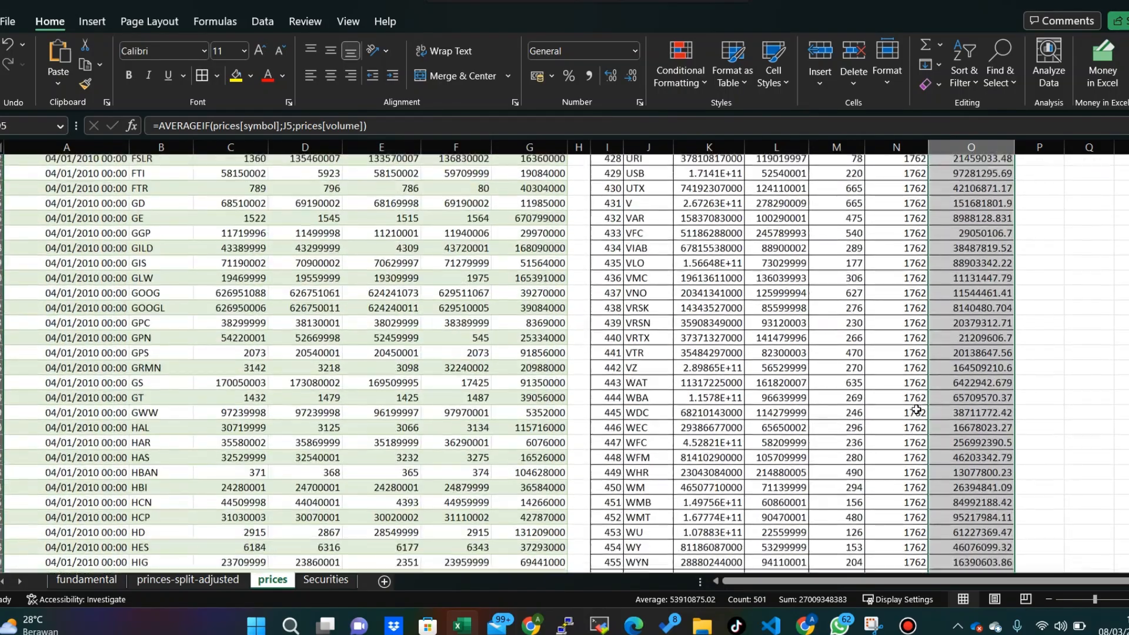
pyautogui.scroll(-20, 917, 410)
pyautogui.scroll(8, 846, 398)
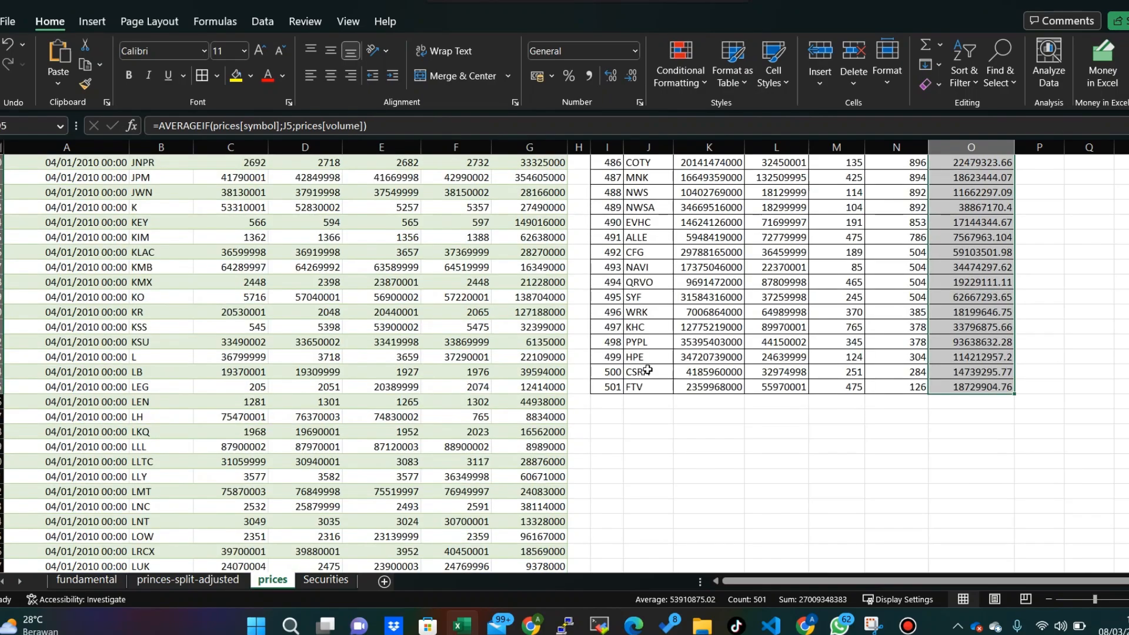
pyautogui.moveTo(607, 386); pyautogui.dragTo(965, 387)
pyautogui.click(964, 445)
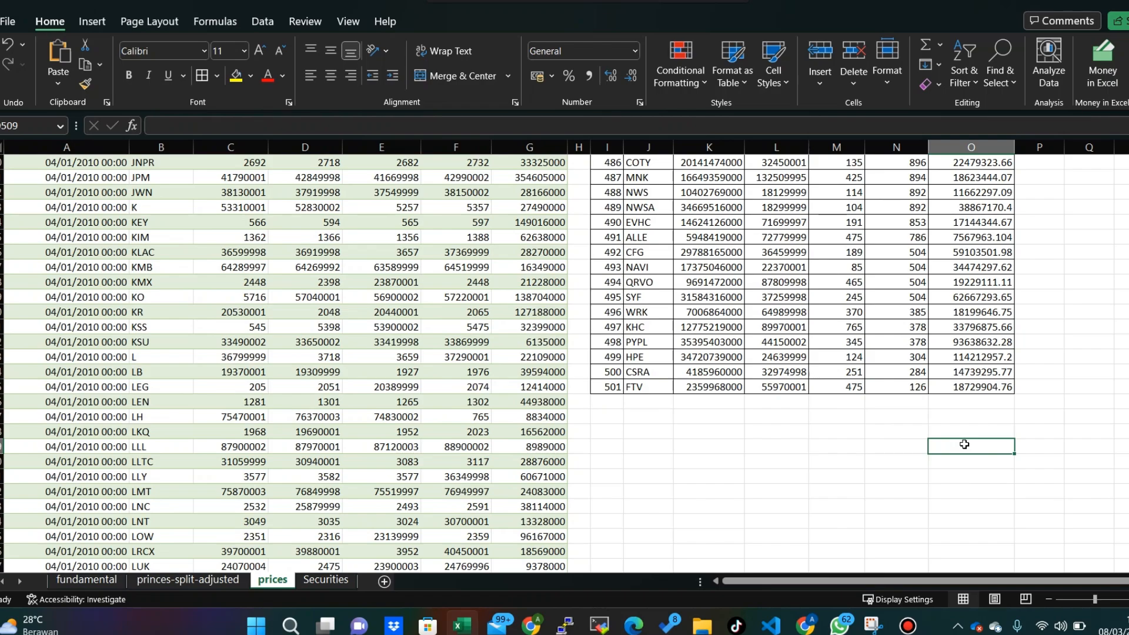
pyautogui.hotkey('ctrl', 'Home')
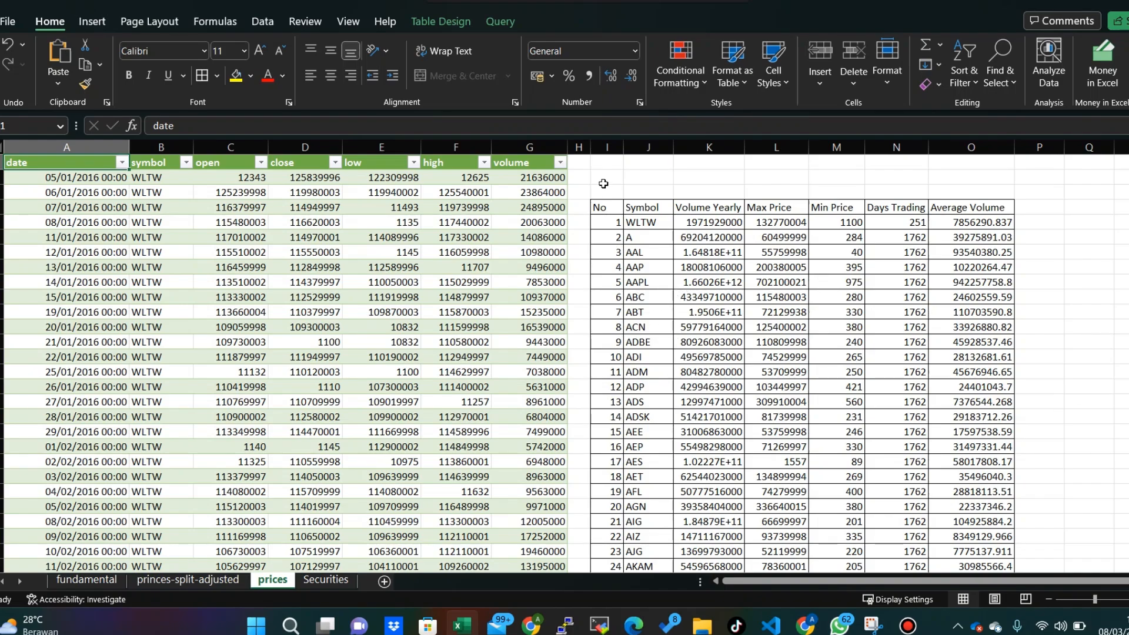
pyautogui.click(647, 188)
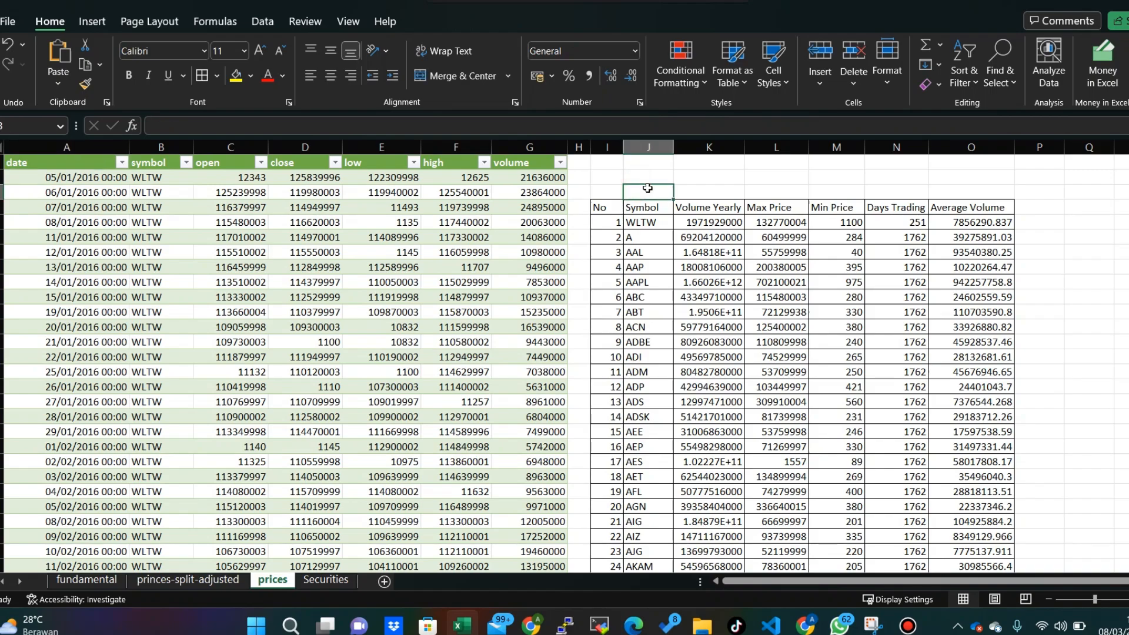
pyautogui.click(707, 221)
pyautogui.write('=SUM<')
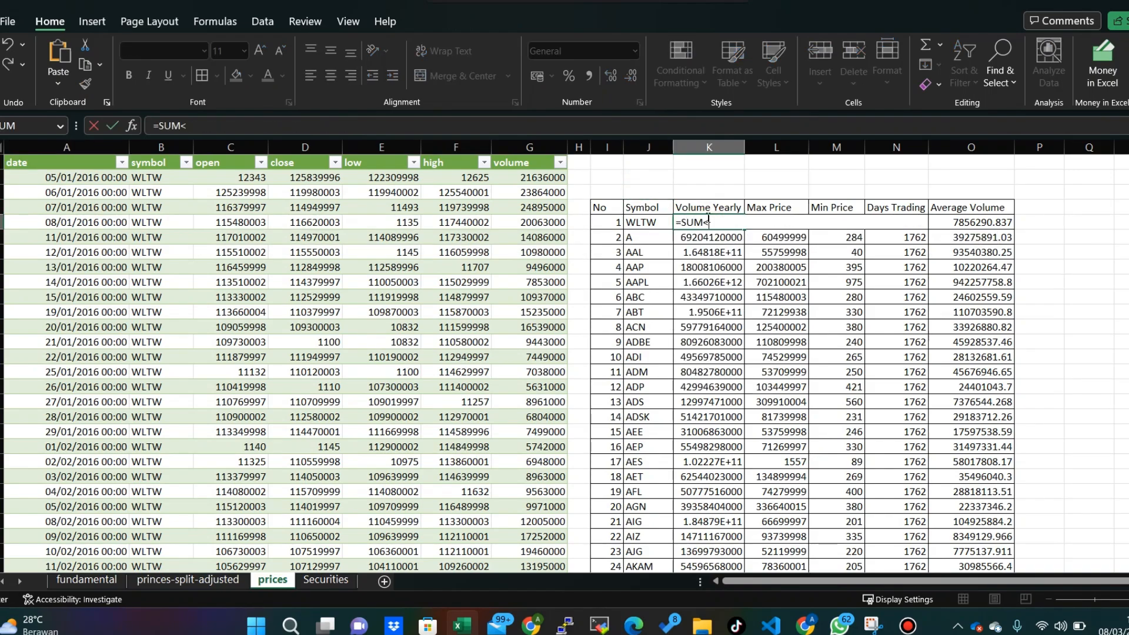
pyautogui.press('BackSpace')
pyautogui.press('BackSpace')
pyautogui.press('BackSpace')
pyautogui.press('BackSpace')
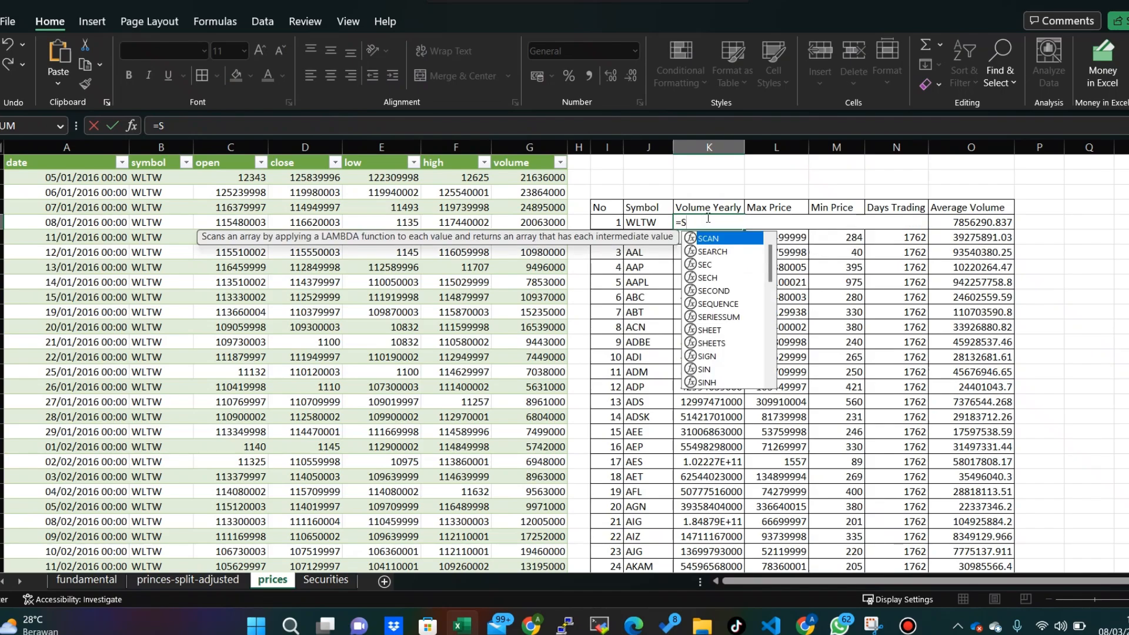
pyautogui.write('AVERAGE')
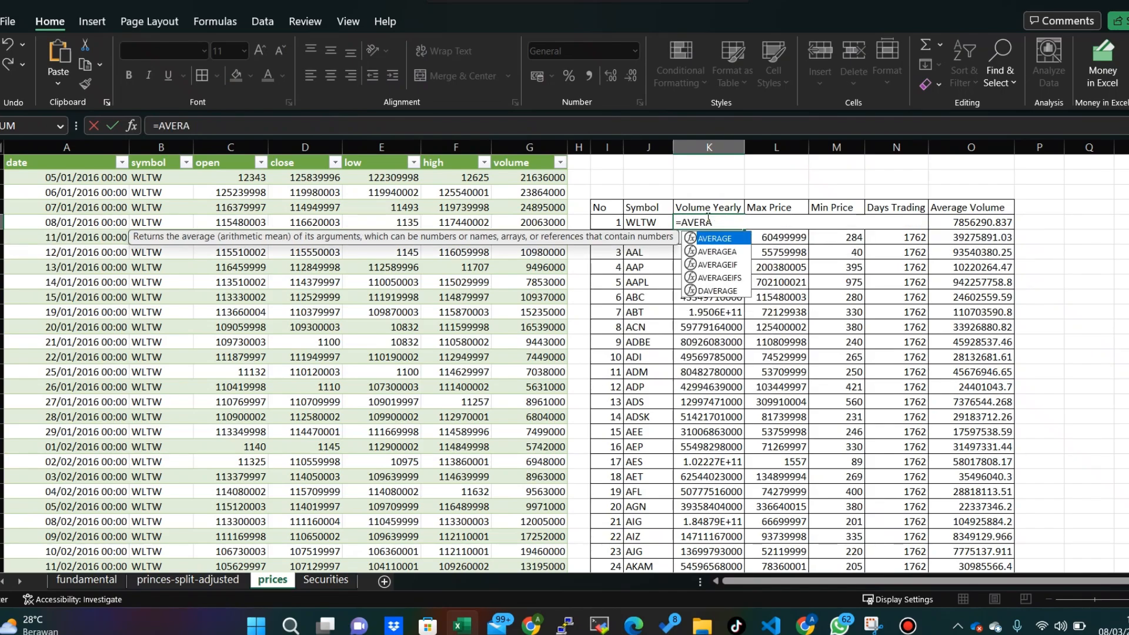
pyautogui.press('BackSpace')
pyautogui.press('BackSpace')
pyautogui.press('BackSpace')
pyautogui.press('BackSpace')
pyautogui.press('BackSpace')
pyautogui.press('BackSpace')
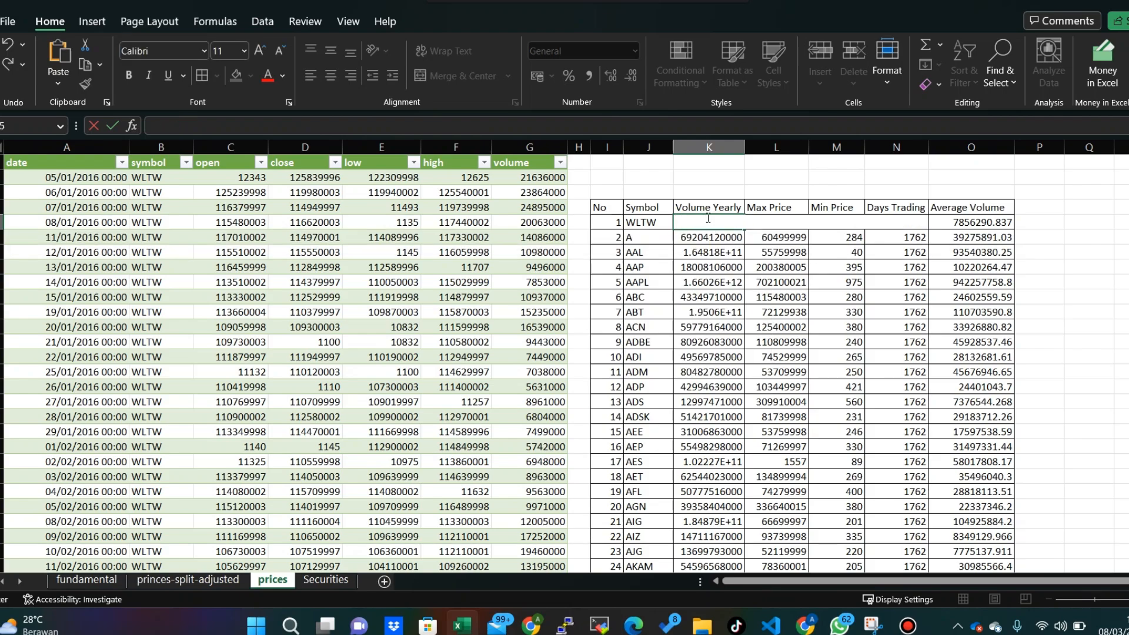
pyautogui.press('Return')
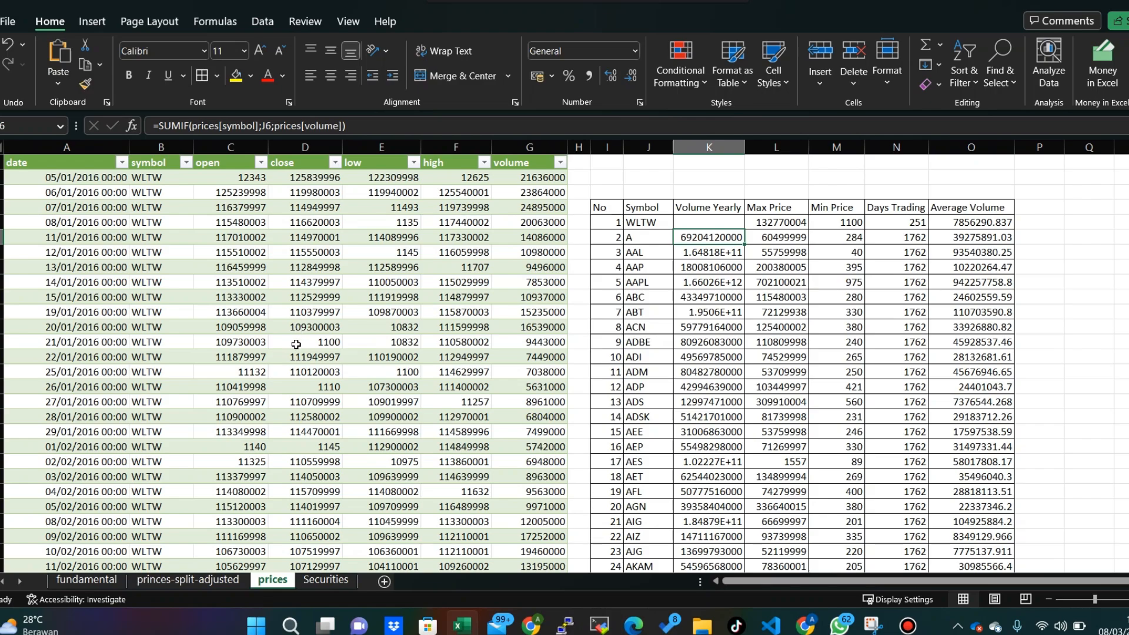
# - Restore the formula =SUMIF(prices[symbol];J5;prices[volume]) in the WLTW Volume Yearly cell K5
pyautogui.click(711, 310)
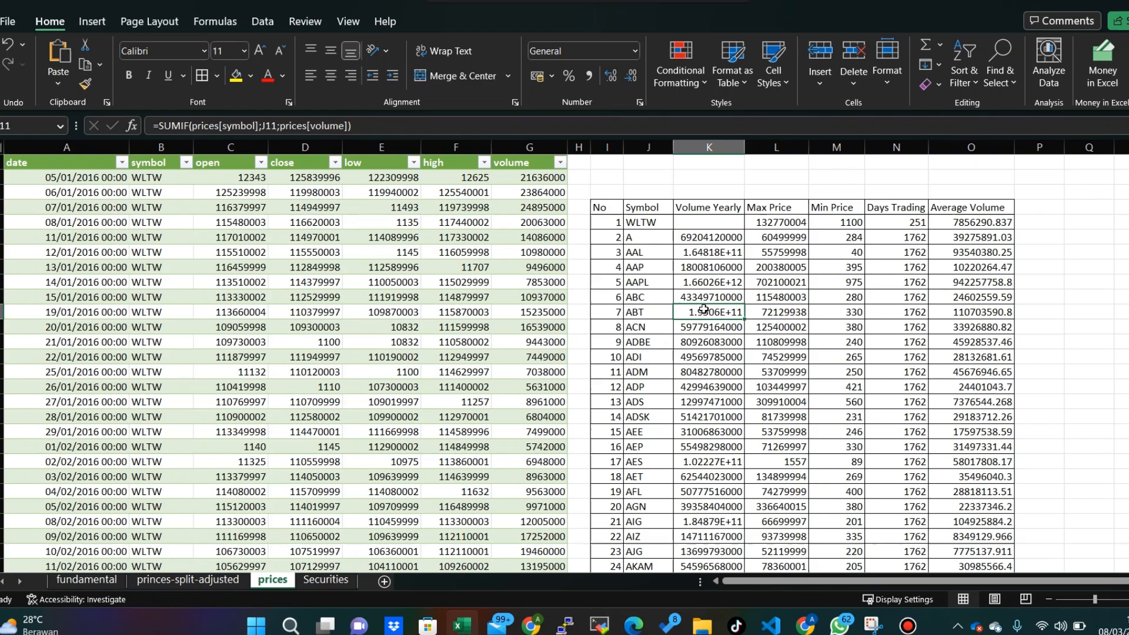
pyautogui.click(715, 222)
pyautogui.write('=SUMIF(prices[symbol];J5;prices[volume])')
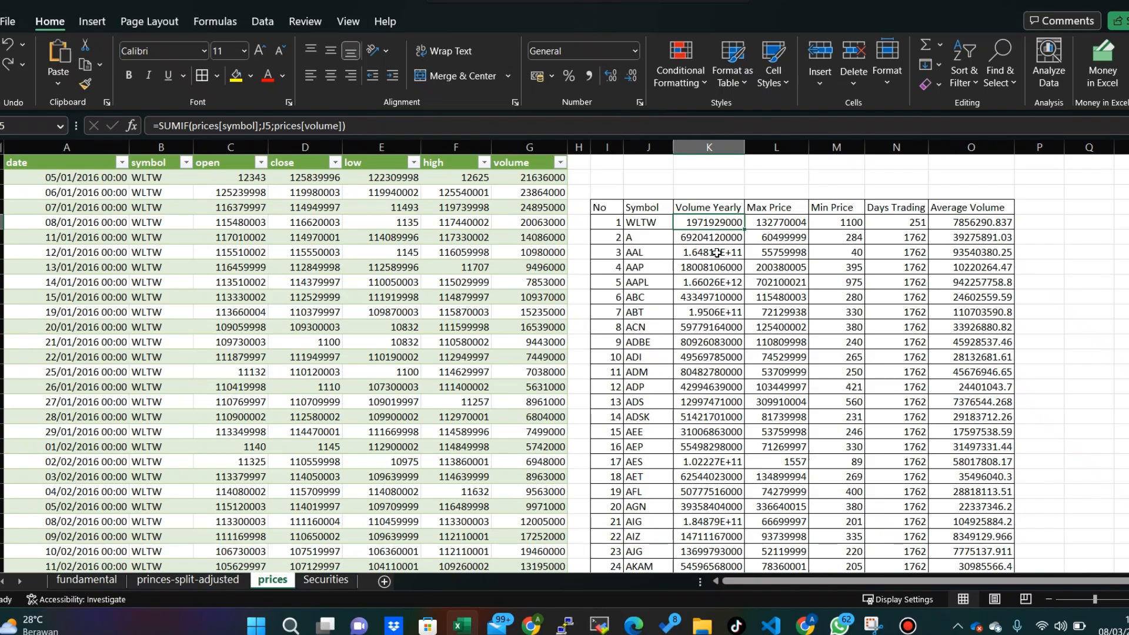
# - Inspect the formulas behind the WLTW row, from the Symbol cell J5 through the Average Volume cell O5
pyautogui.click(717, 252)
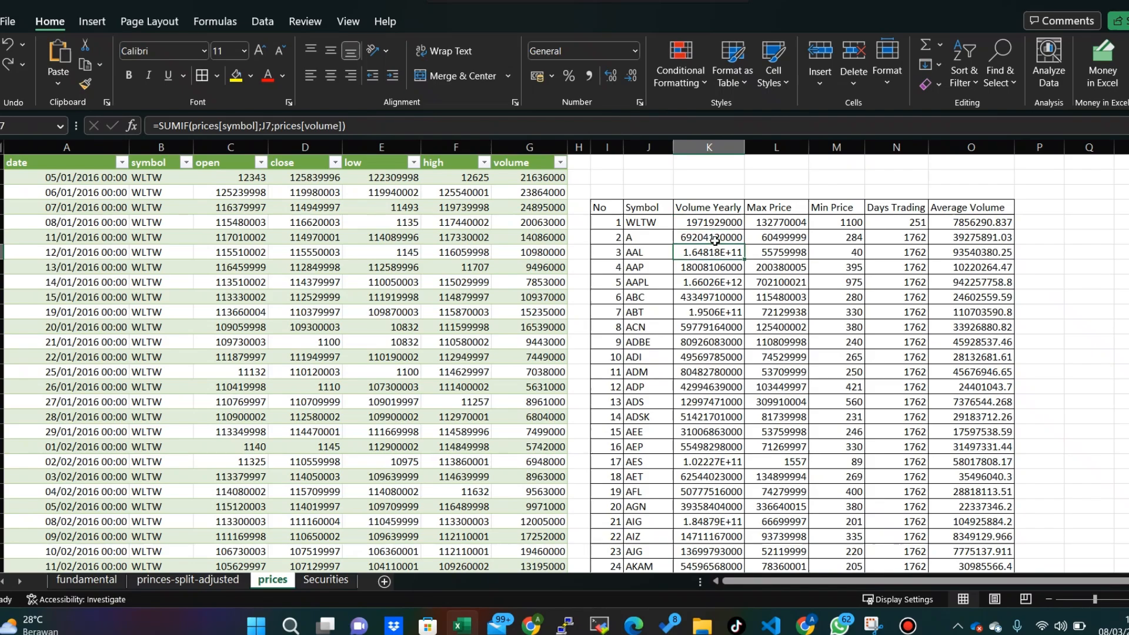
pyautogui.click(652, 224)
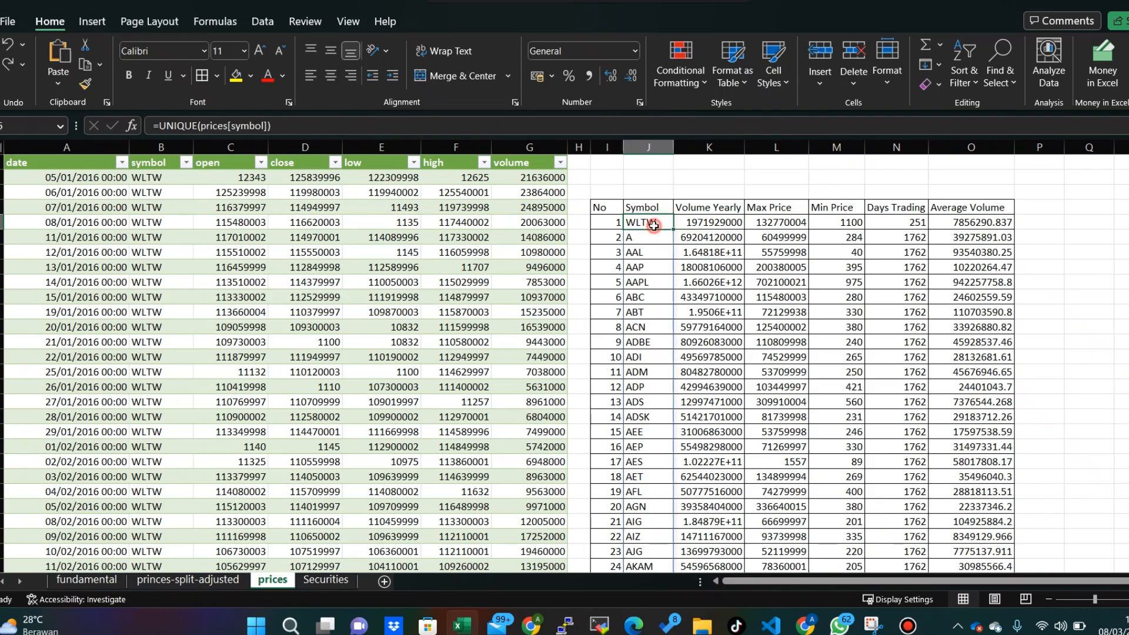
pyautogui.click(731, 226)
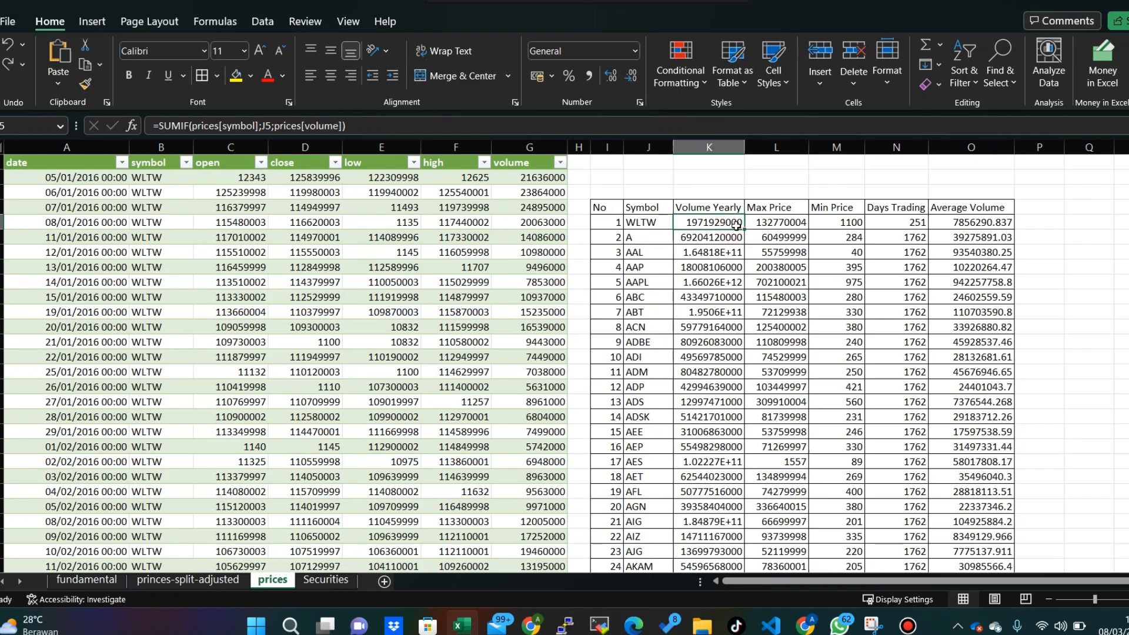
pyautogui.click(782, 227)
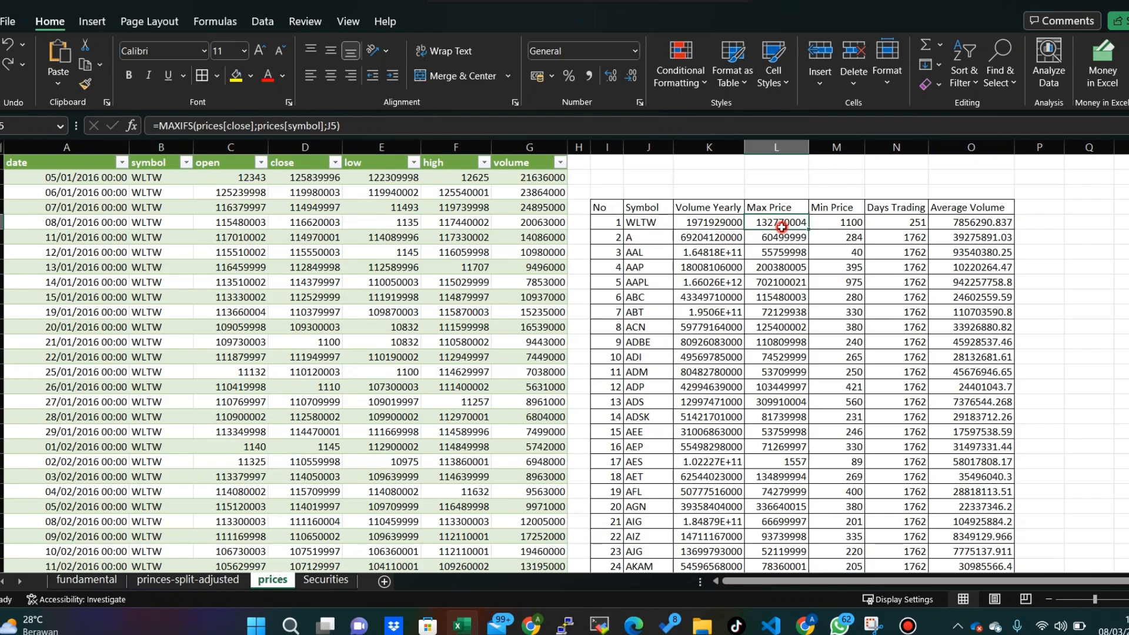
pyautogui.click(855, 224)
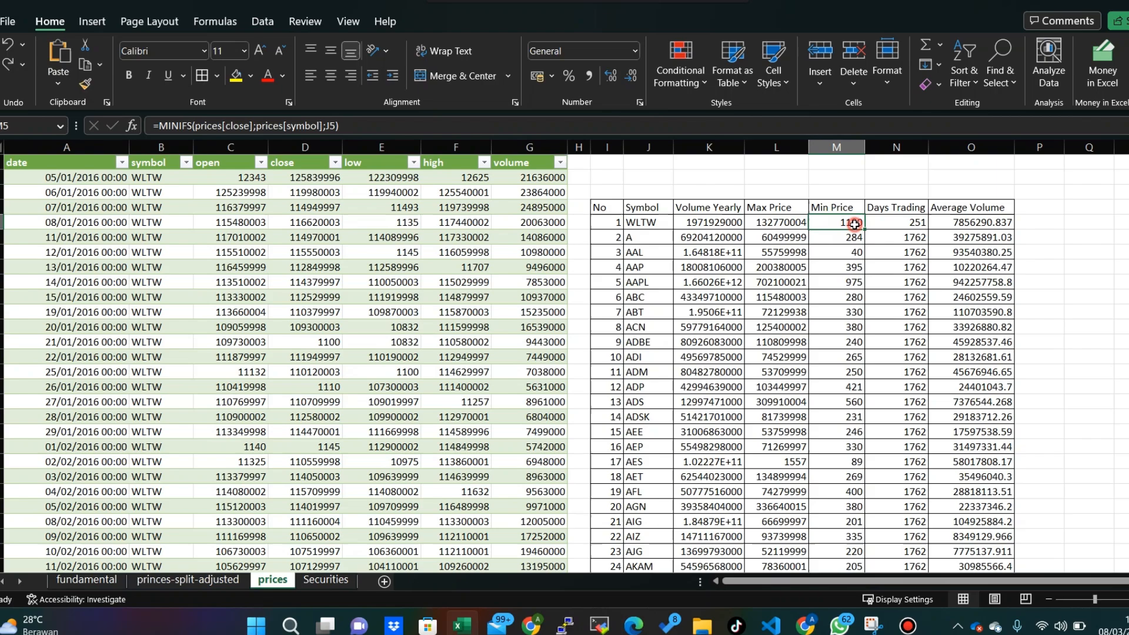
pyautogui.click(916, 225)
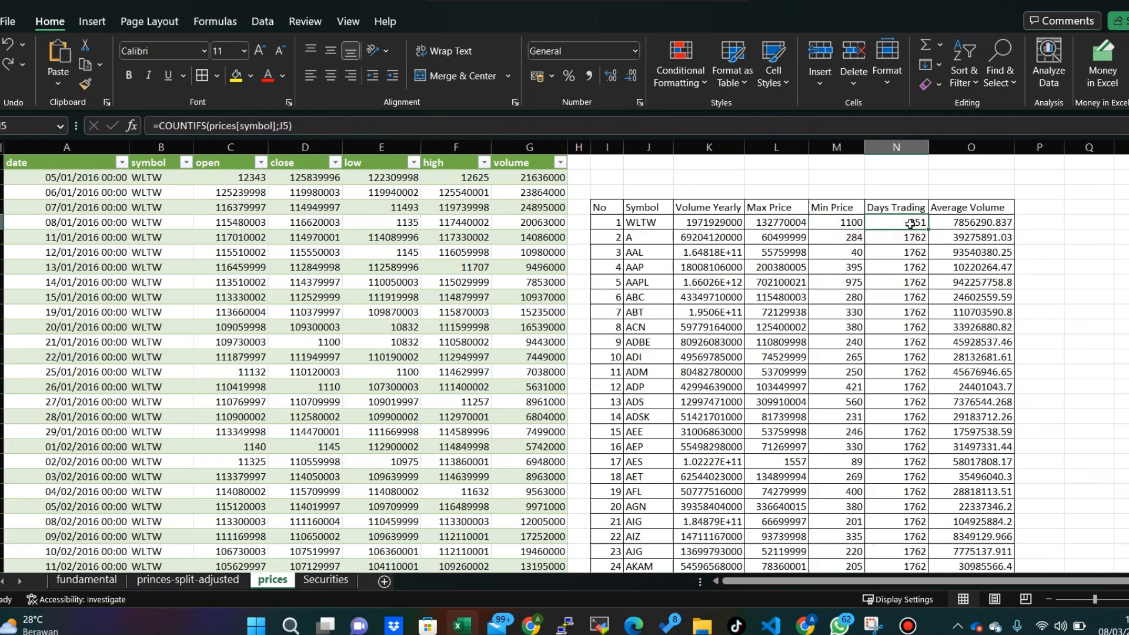
pyautogui.click(967, 219)
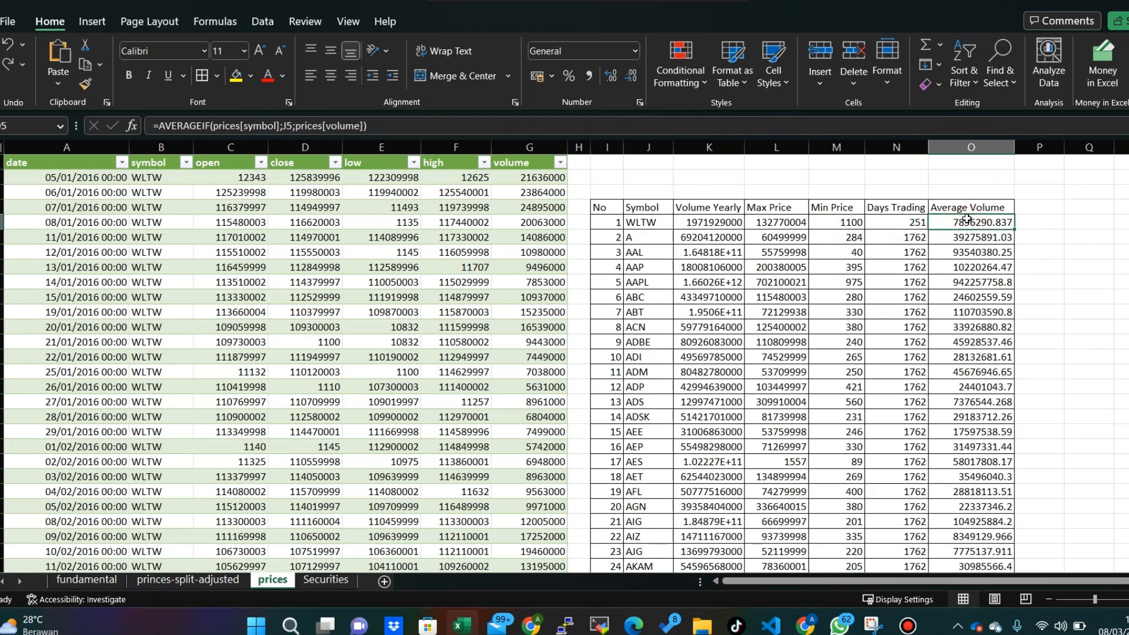